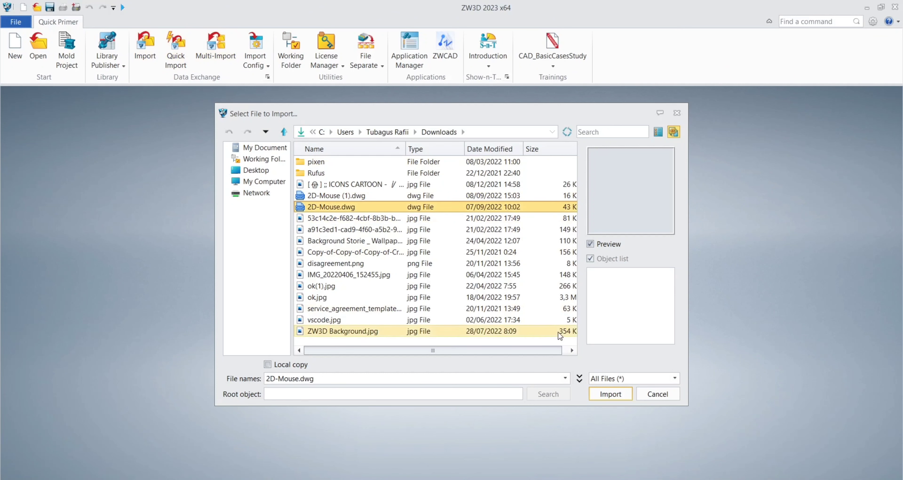
Import 2D-Mouse.dwg with Part as the target, using the file units
left_click(606, 394)
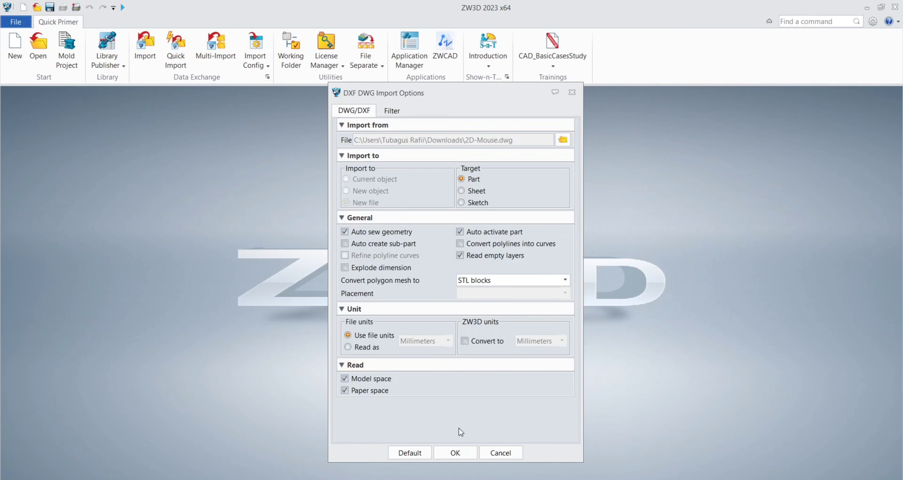
left_click(456, 452)
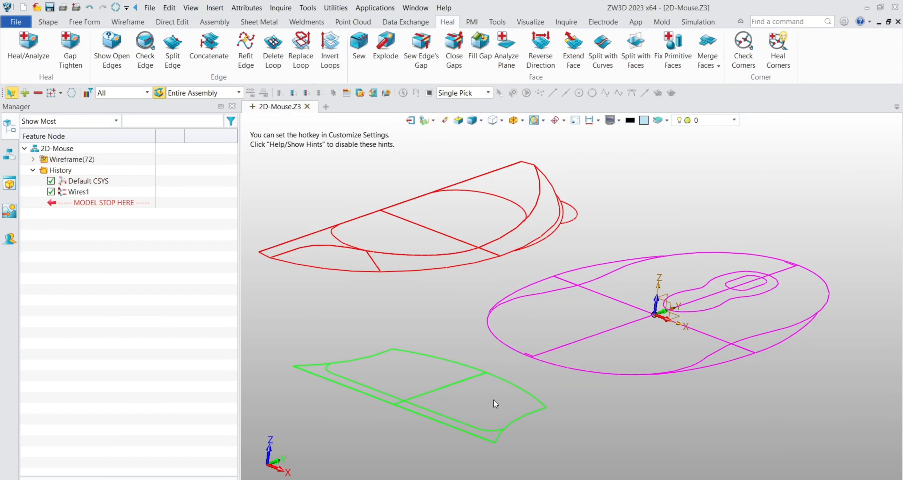
Rotate the red side-view curves of the mouse by -90 degrees about the Y axis with dynamic Move
left_click(523, 122)
left_click(550, 147)
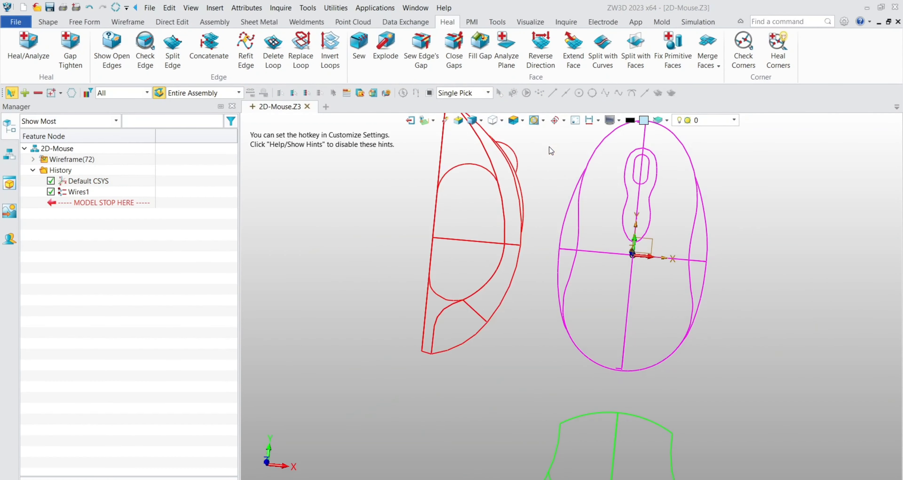
scroll(521, 137, "up", 2)
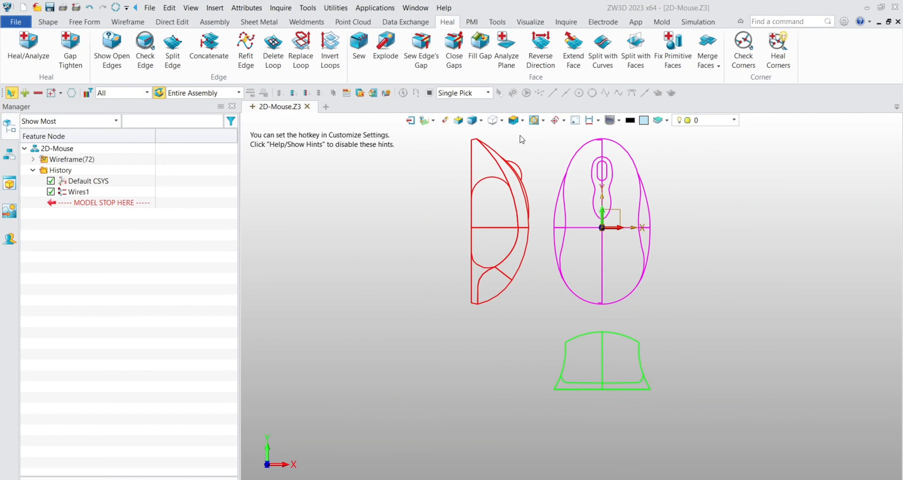
left_click(50, 22)
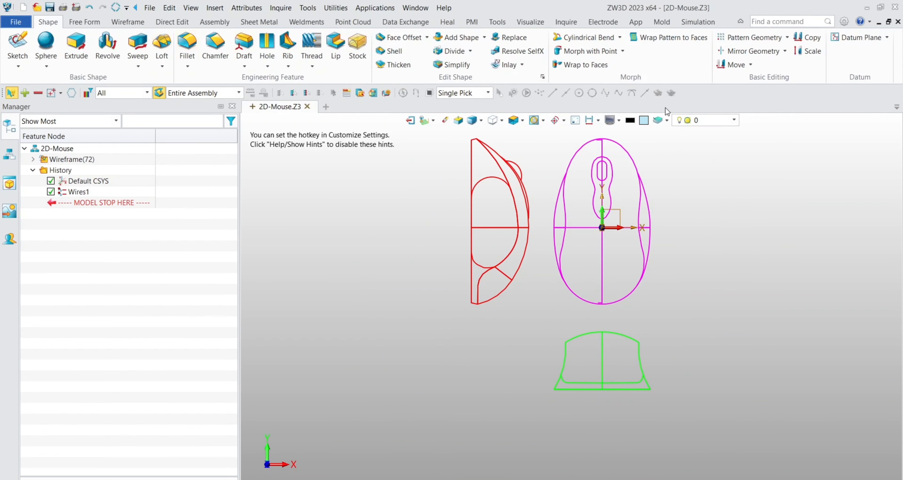
left_click(725, 65)
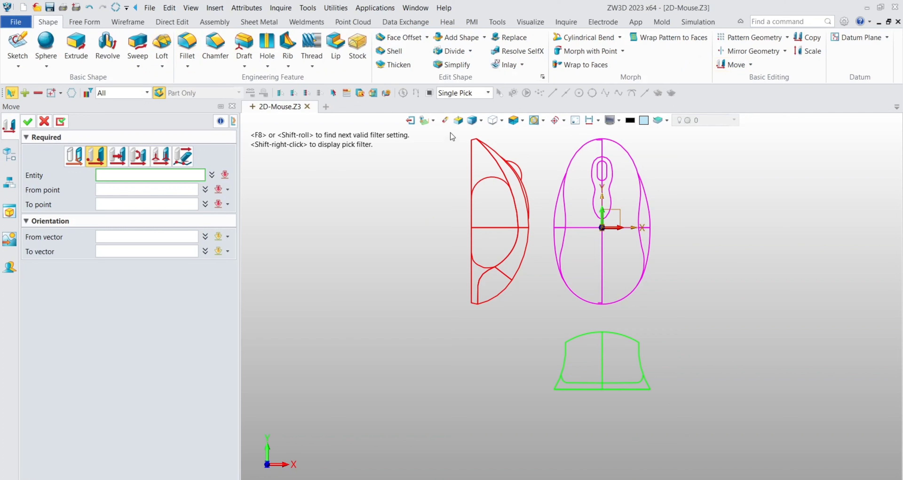
left_click_drag(449, 132, 537, 315)
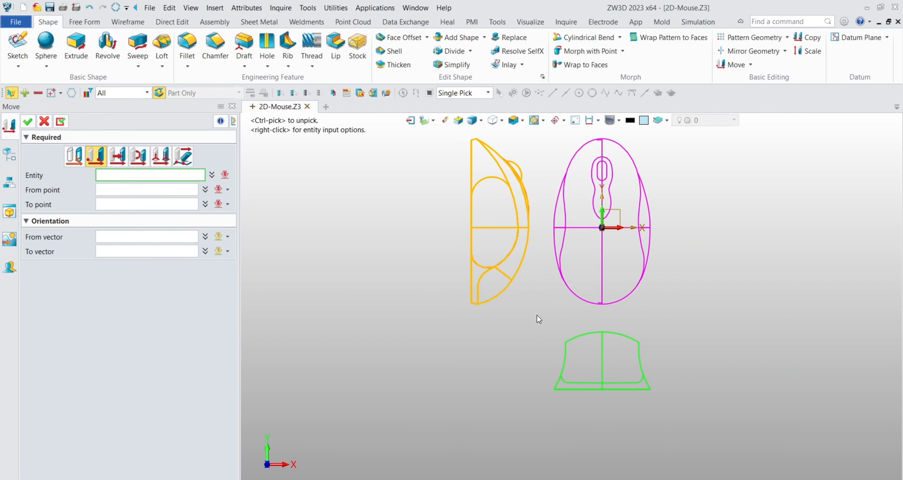
left_click(73, 155)
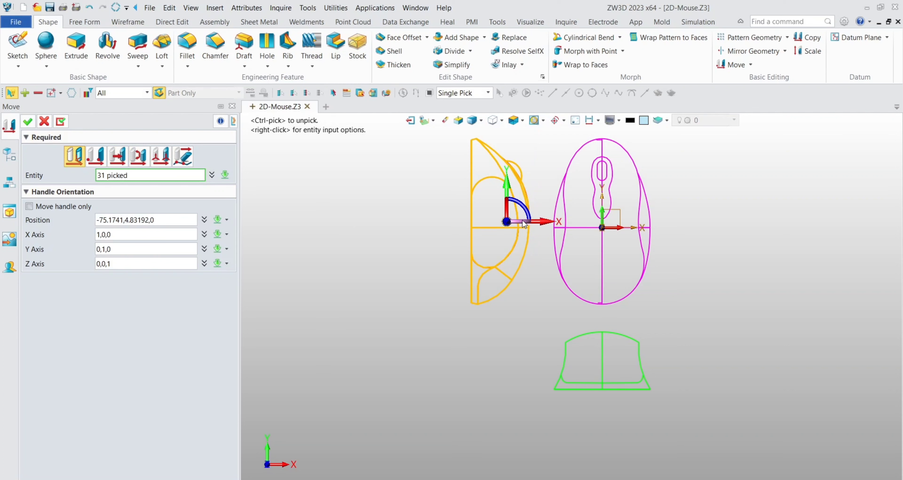
left_click_drag(523, 220, 550, 220)
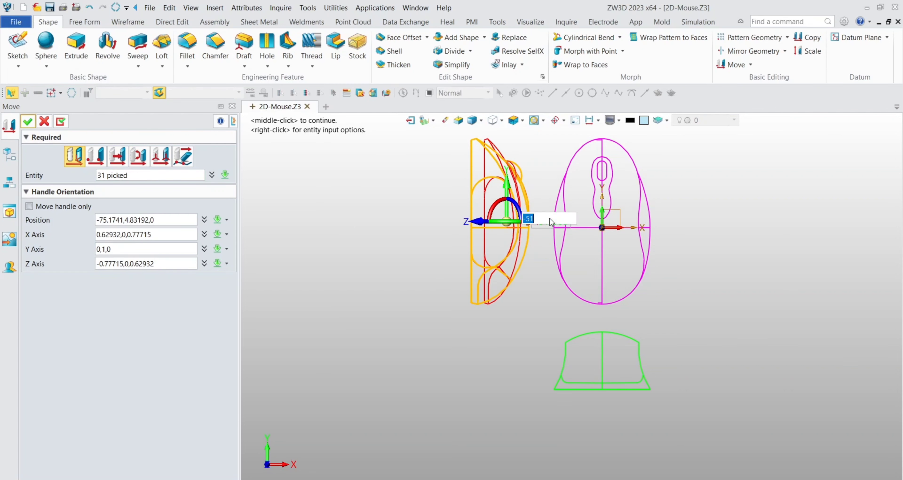
type("-90")
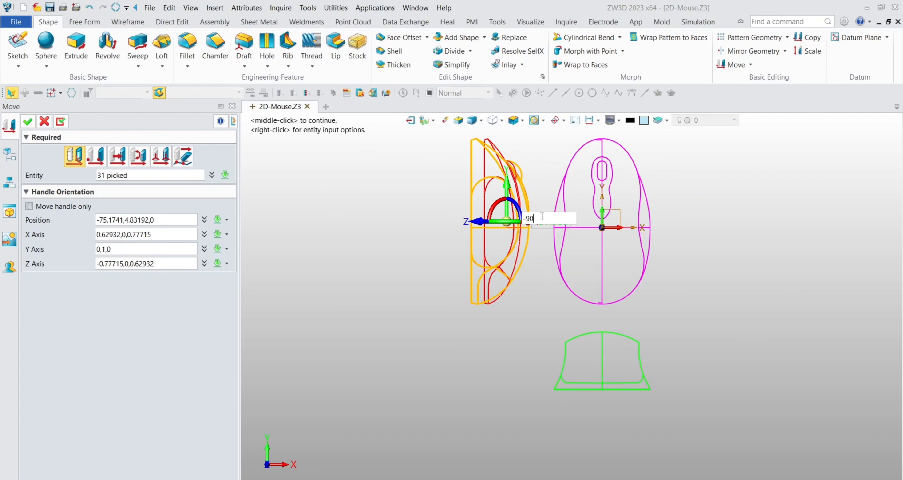
key("Return")
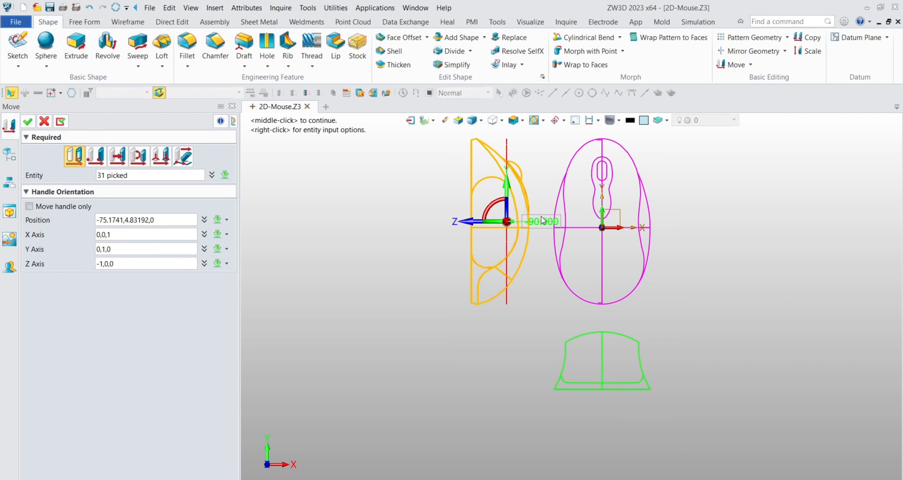
left_click(60, 121)
Move the red side-view curves point to point, from where the cross line meets the straight base line to 0,0,0
left_click_drag(464, 130, 524, 326)
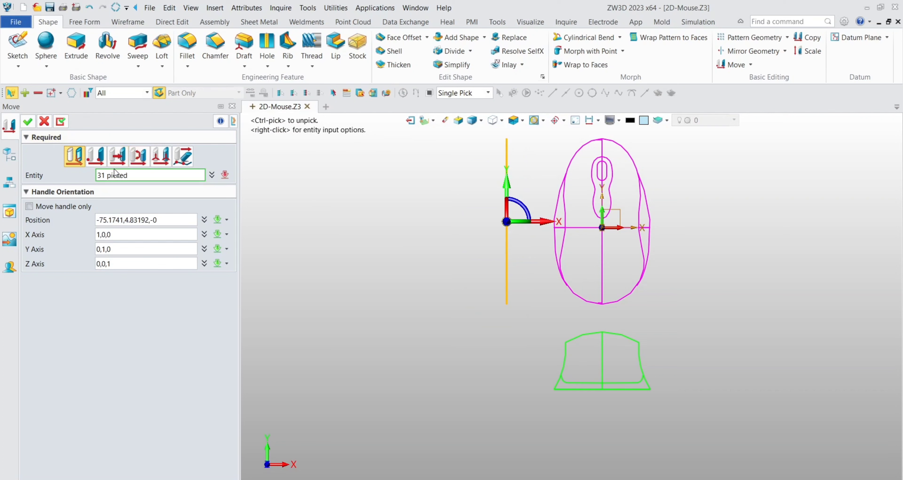
left_click(96, 156)
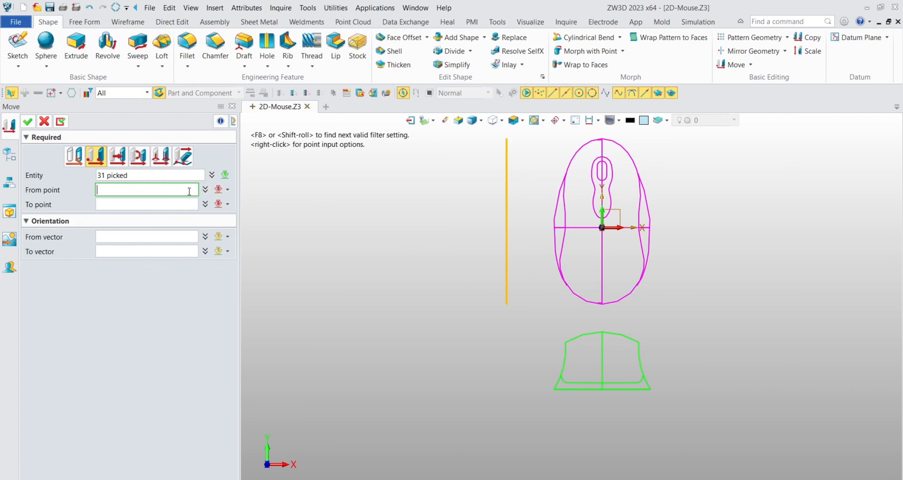
left_click(520, 220)
right_click_drag(520, 221, 535, 226)
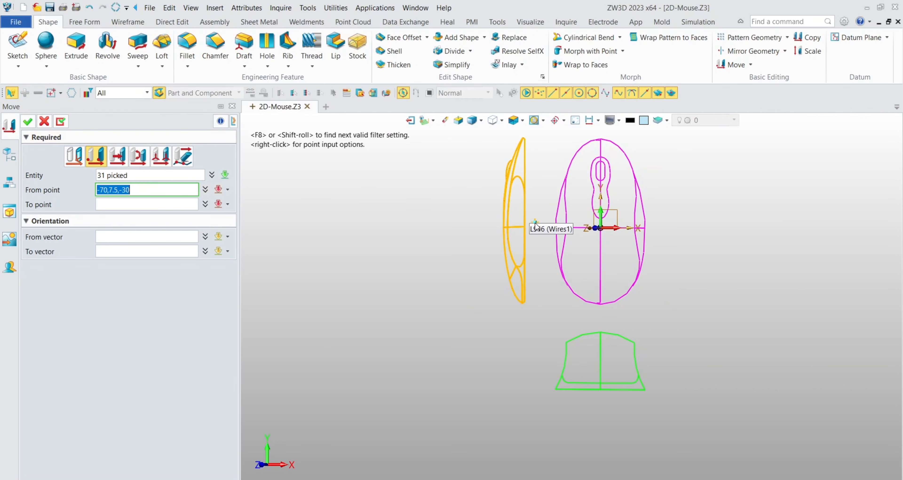
scroll(536, 226, "up", 5)
left_click(496, 217)
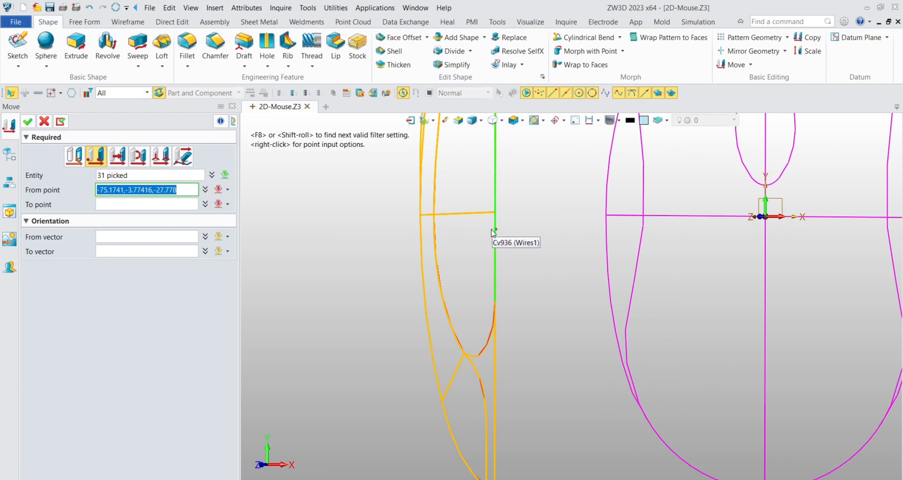
left_click(495, 213)
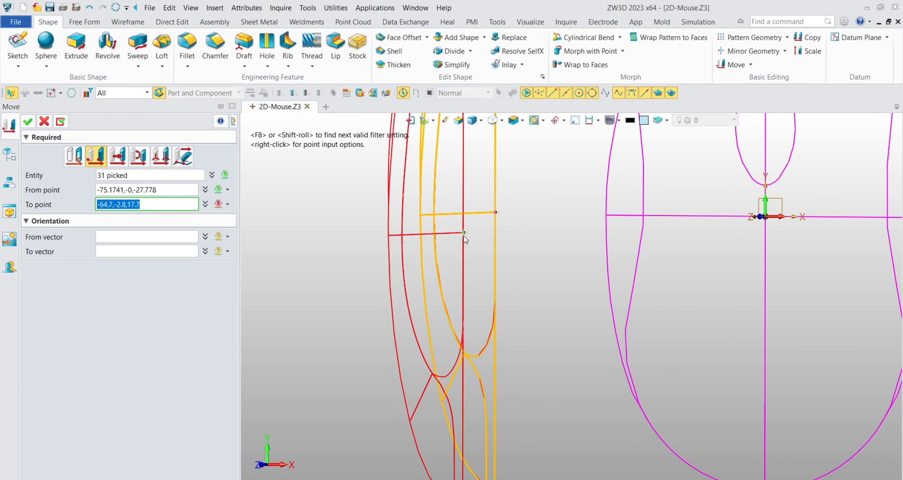
type("0,0,0")
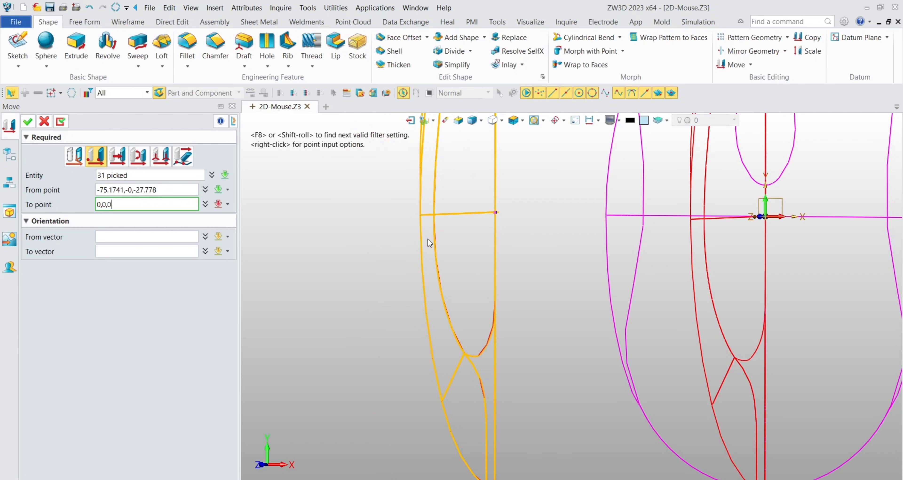
key("Return")
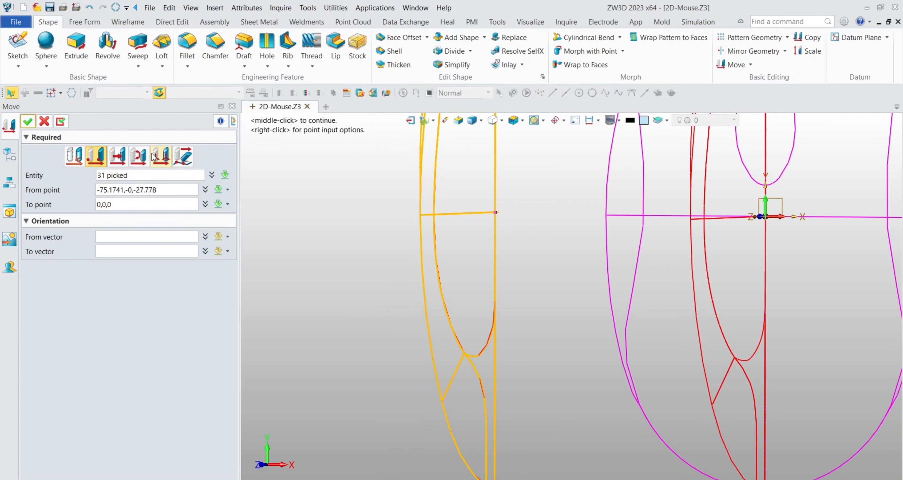
left_click(514, 120)
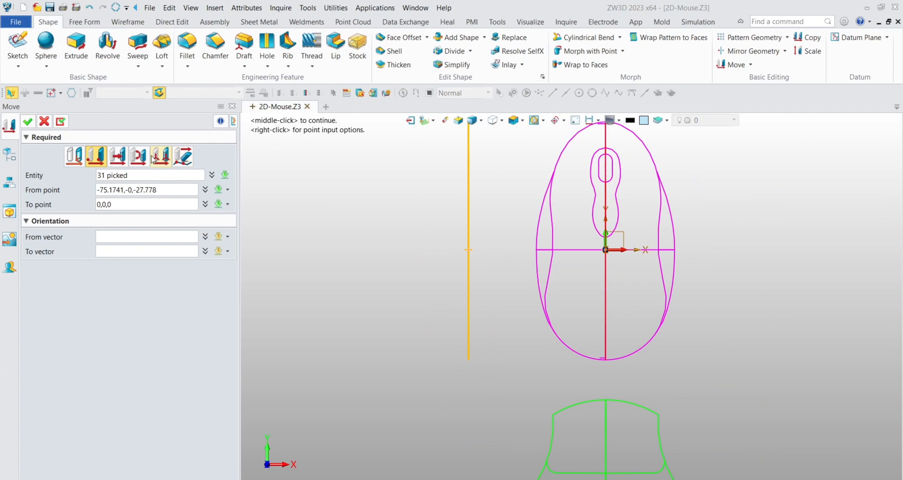
left_click(60, 121)
Rotate the green front-view curves of the mouse by 90 degrees about the X axis with dynamic Move
left_click_drag(503, 376, 693, 479)
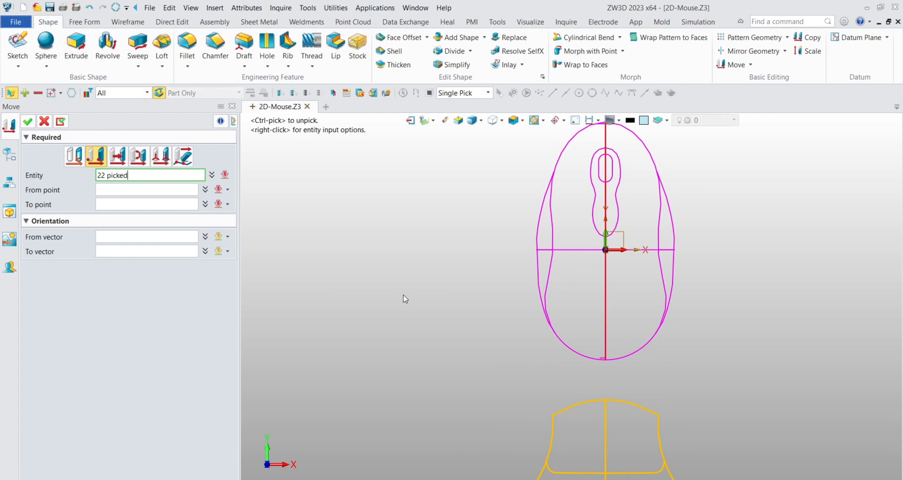
left_click(75, 156)
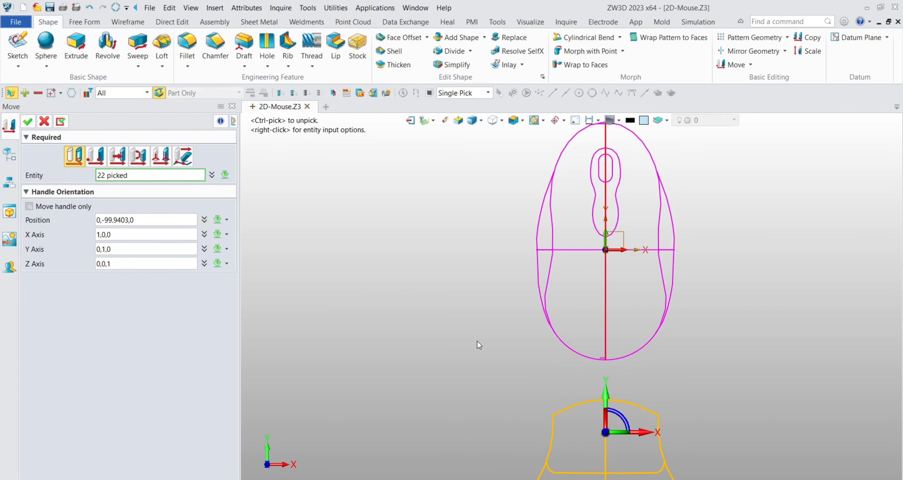
left_click_drag(600, 412, 590, 448)
left_click(590, 447)
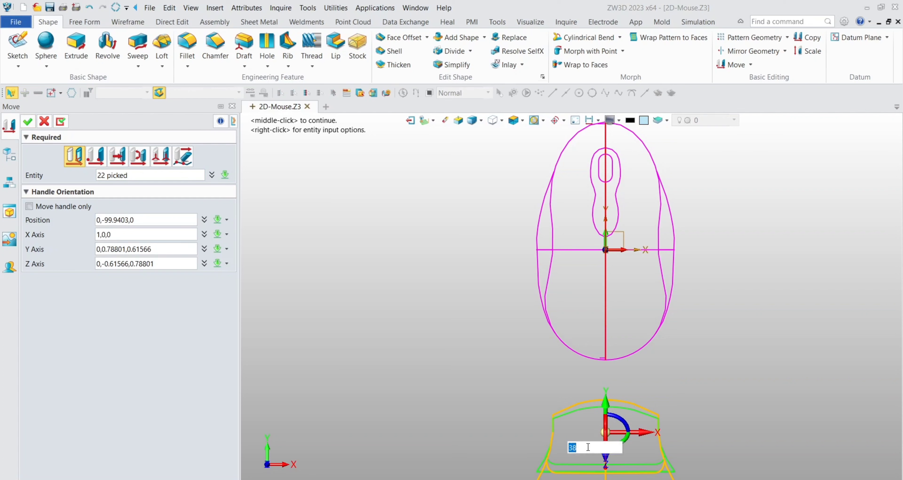
type("90")
key("Return")
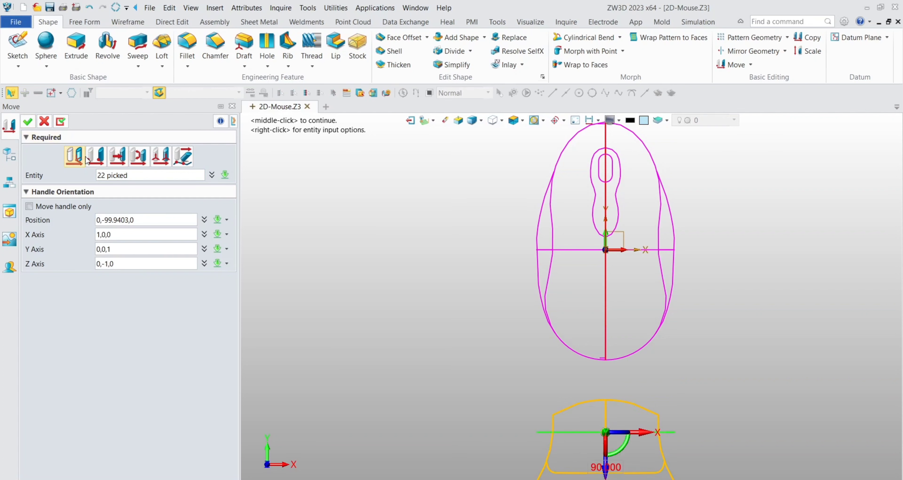
left_click(61, 122)
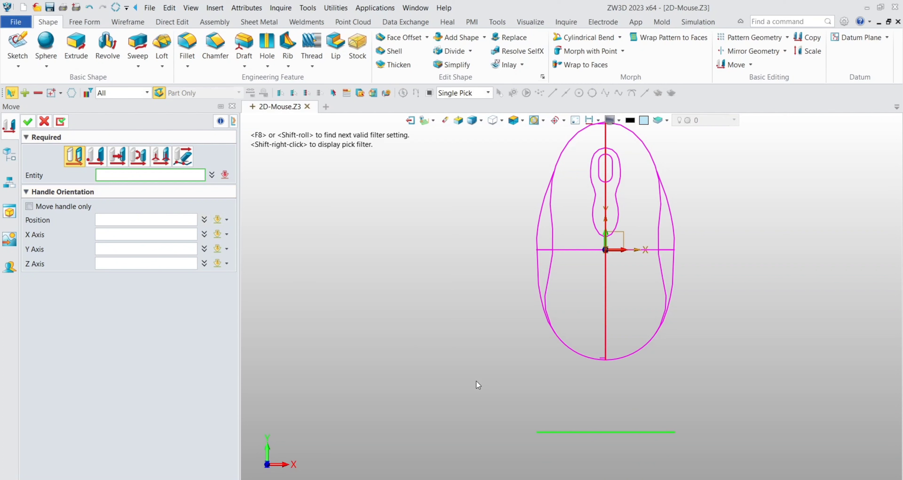
Move the green front-view curves point to point, from where the centre line meets the base line to 0,0,0
left_click_drag(478, 384, 690, 468)
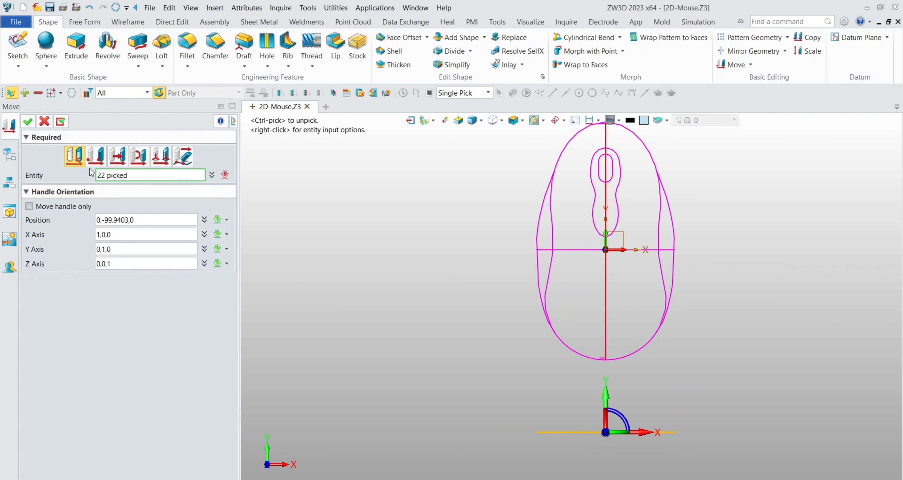
left_click(96, 156)
middle_click_drag(685, 408, 676, 388)
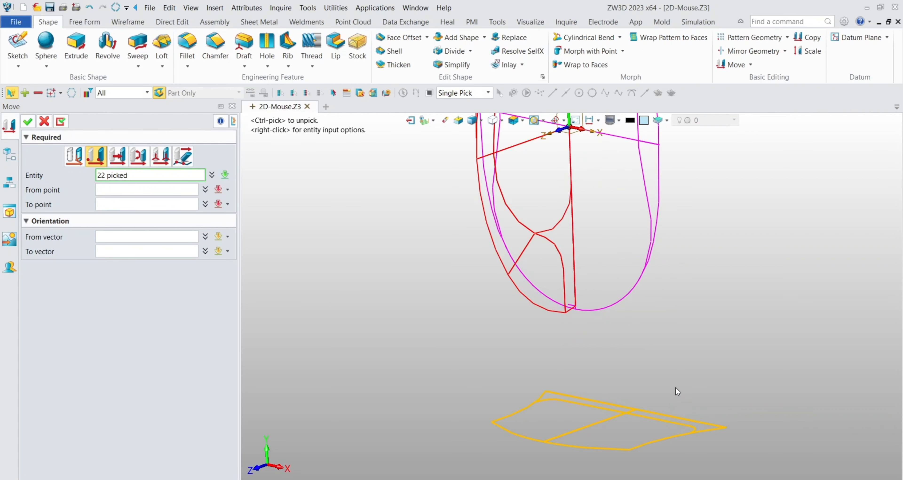
left_click(191, 189)
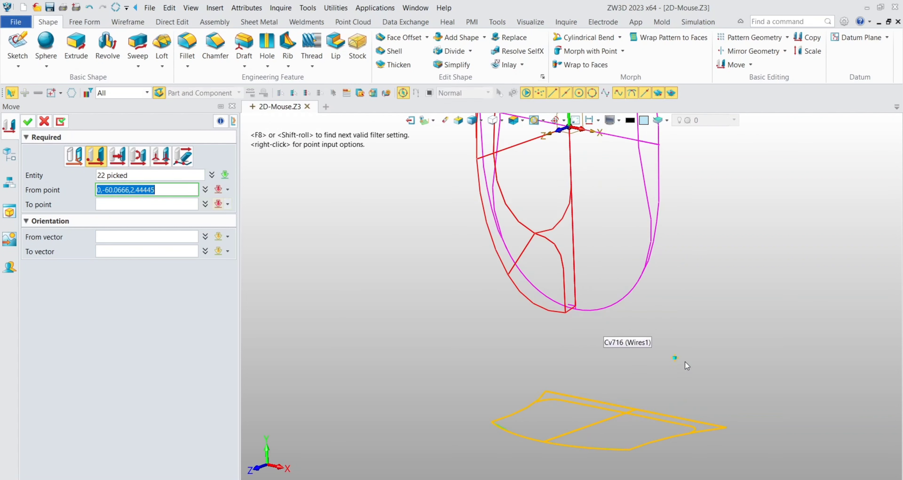
left_click(637, 407)
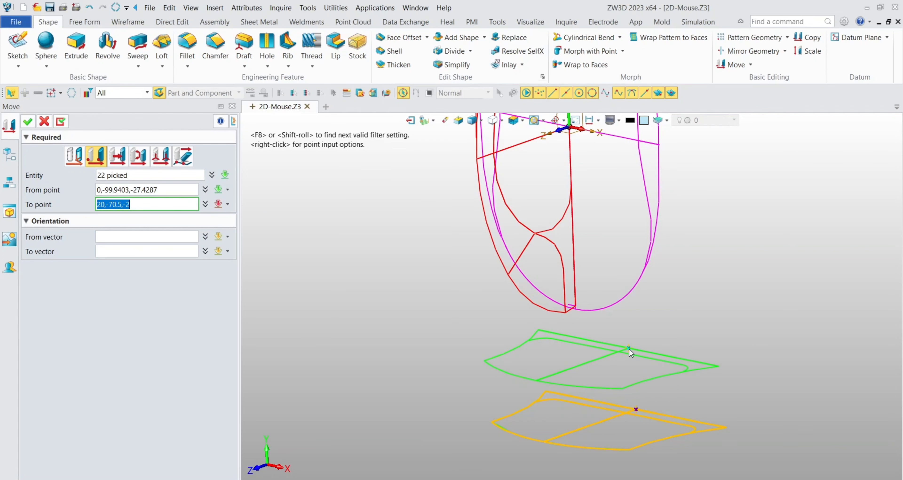
type("0,0,0")
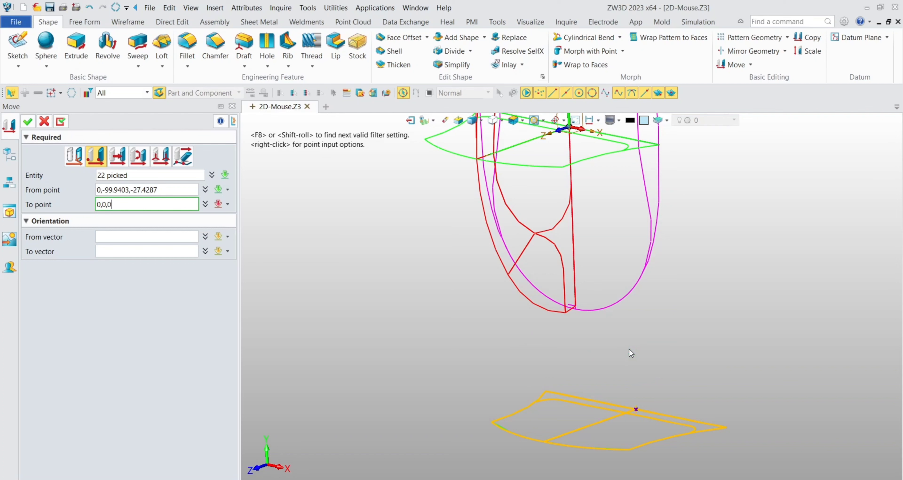
key("Return")
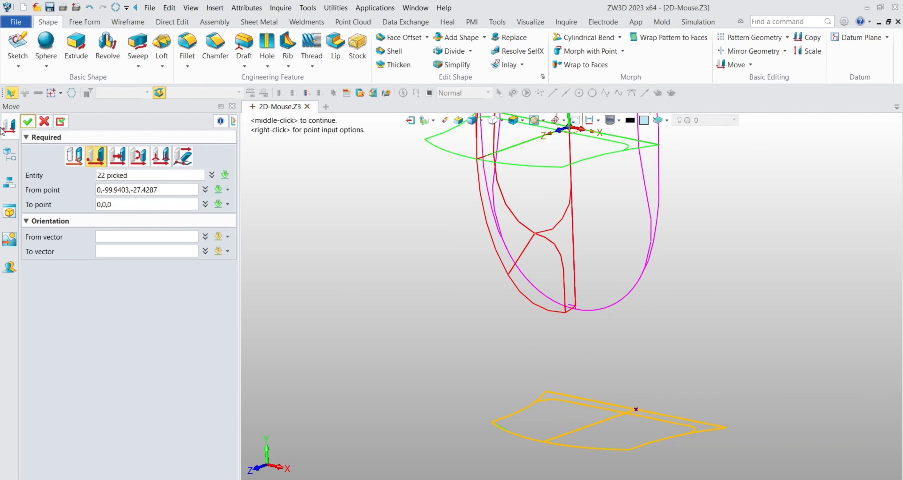
left_click(28, 122)
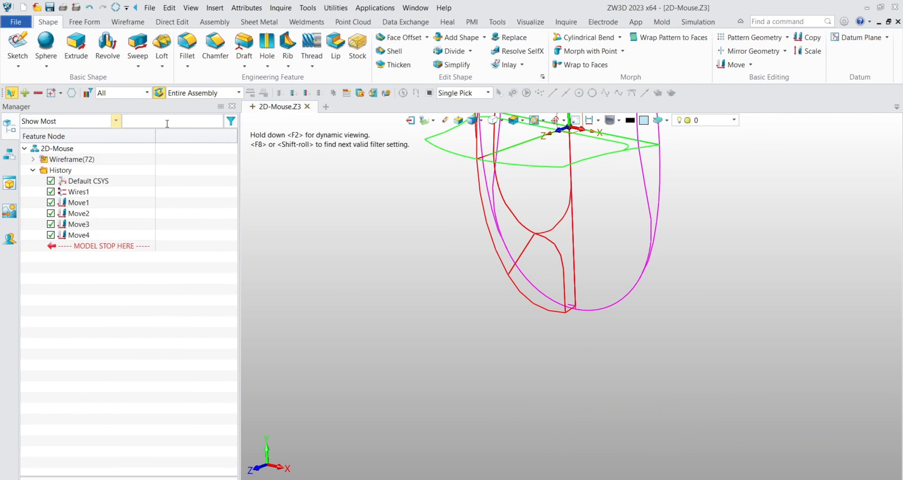
Create a curve list from the five connected red curves forming the lower side-view profile, from the mouse's front end to its rear end
left_click(523, 120)
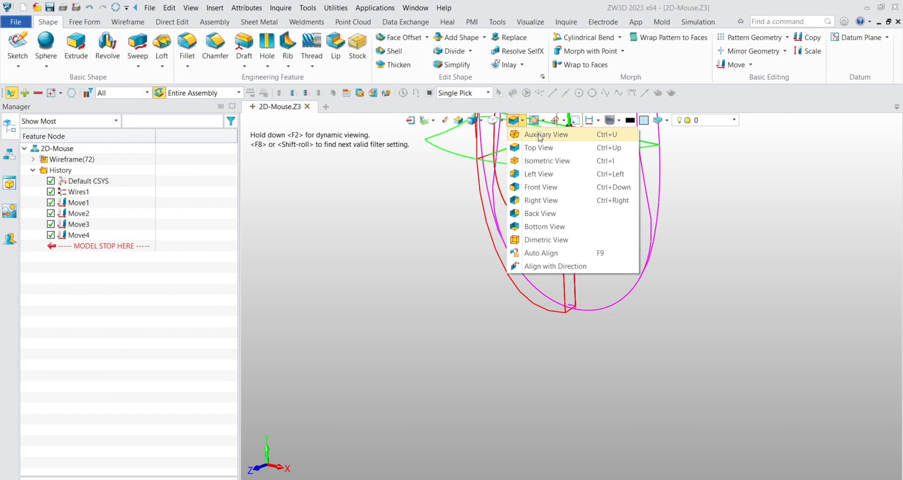
left_click(538, 134)
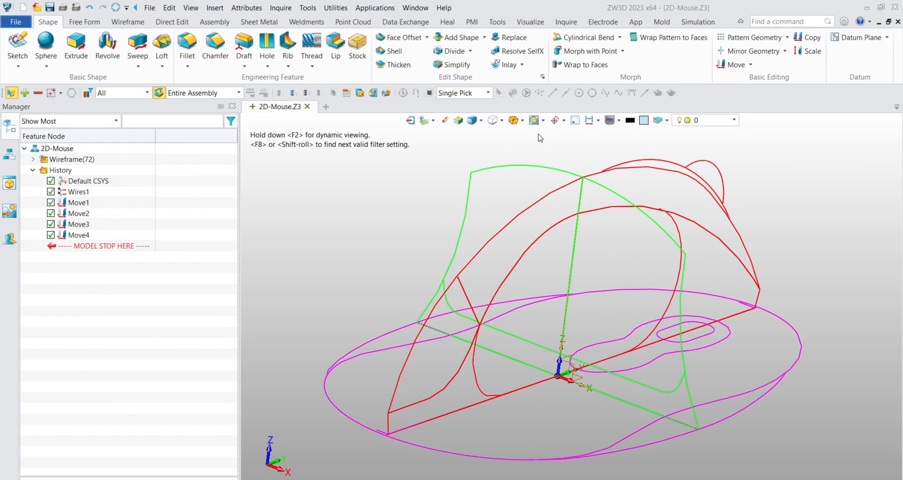
right_click(341, 198)
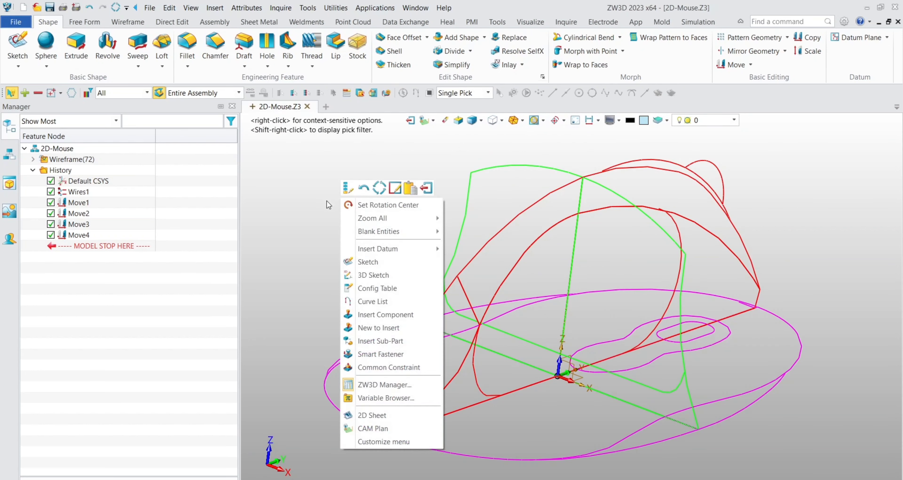
left_click(380, 300)
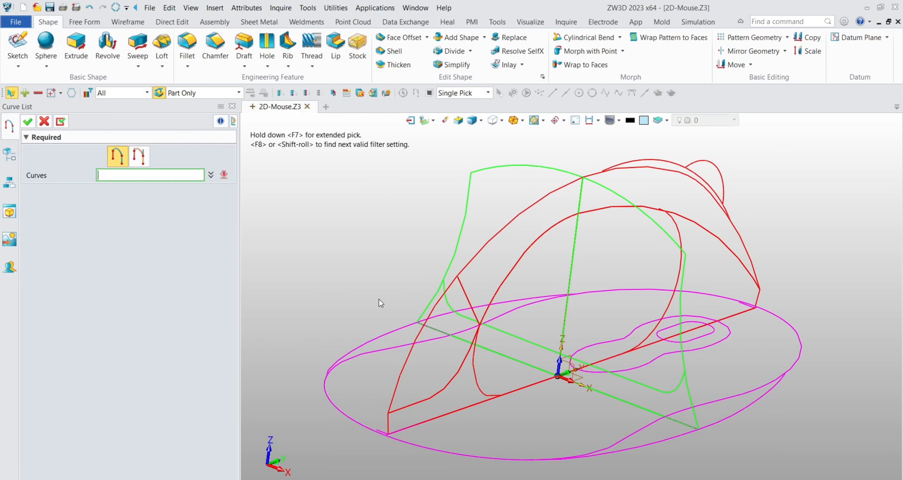
left_click(430, 399)
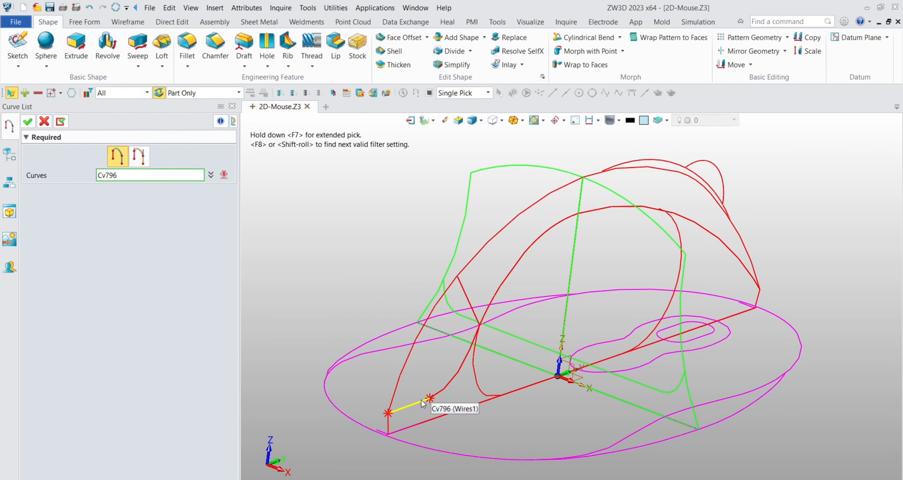
left_click(456, 374)
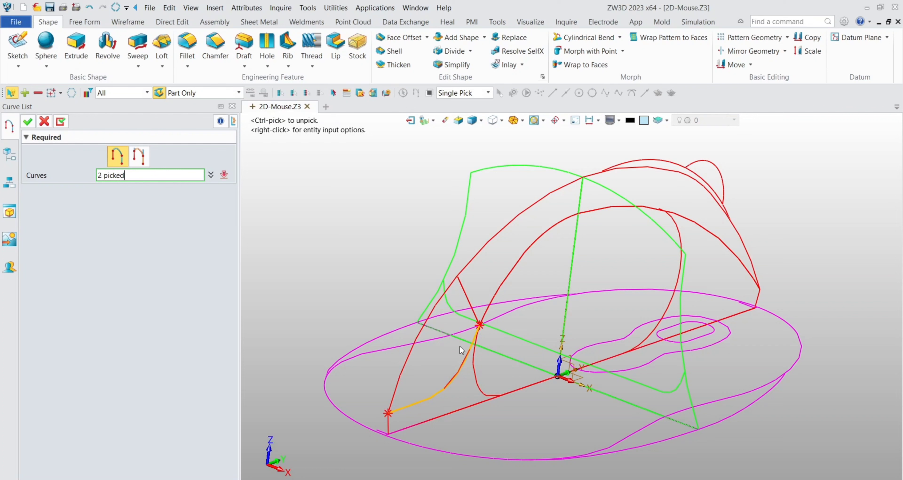
left_click(502, 280)
left_click(605, 207)
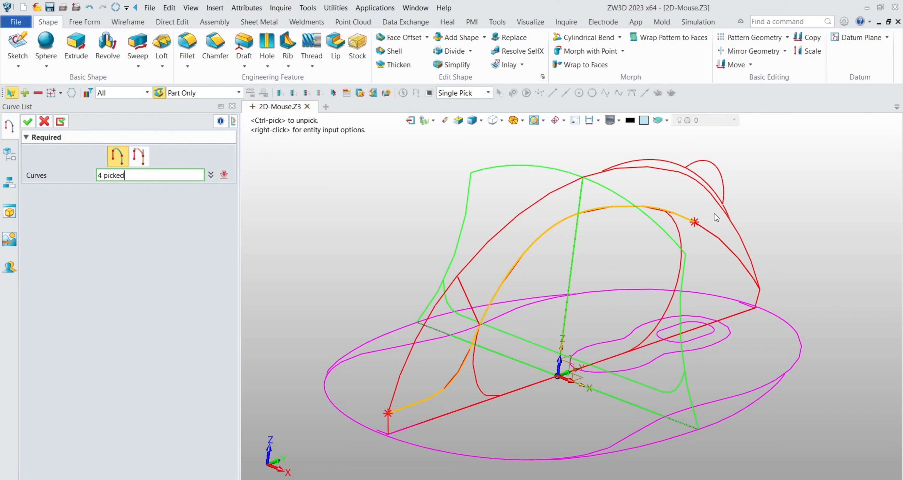
left_click(721, 240)
left_click(27, 121)
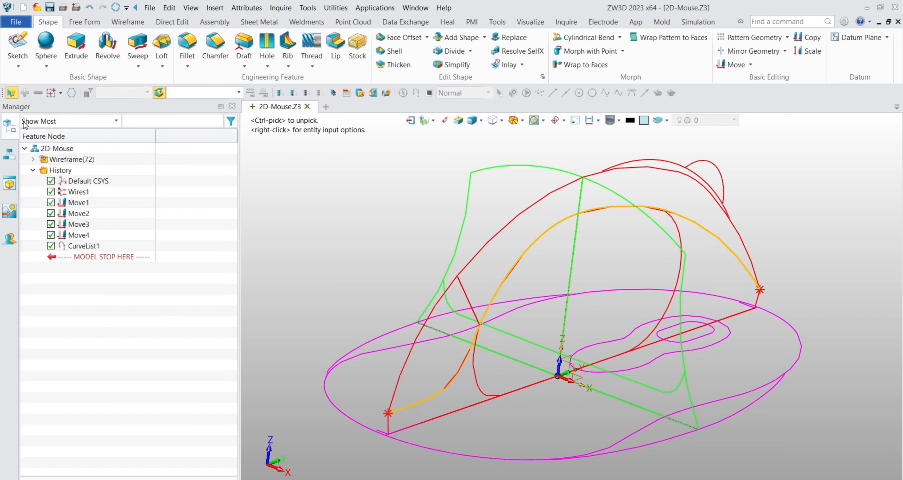
Extrude the side-profile curve list symmetrically by 50 mm as a new base surface
left_click(75, 47)
left_click(434, 394)
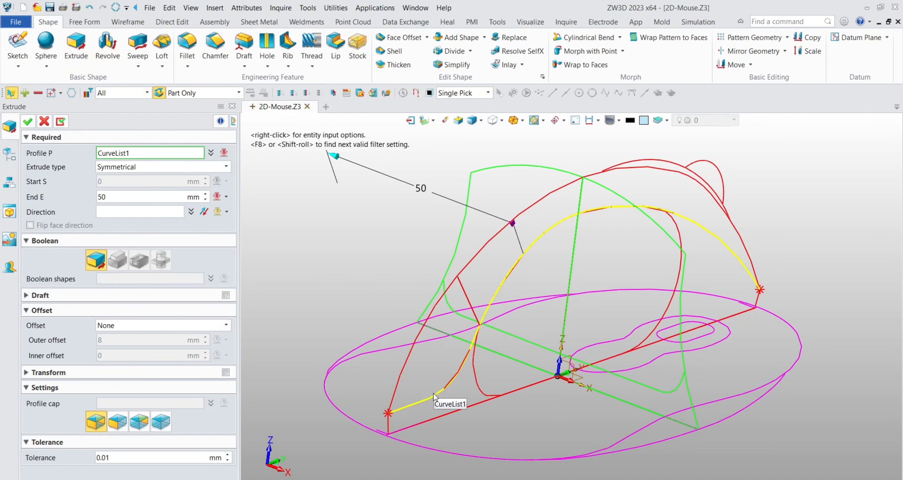
left_click(433, 393)
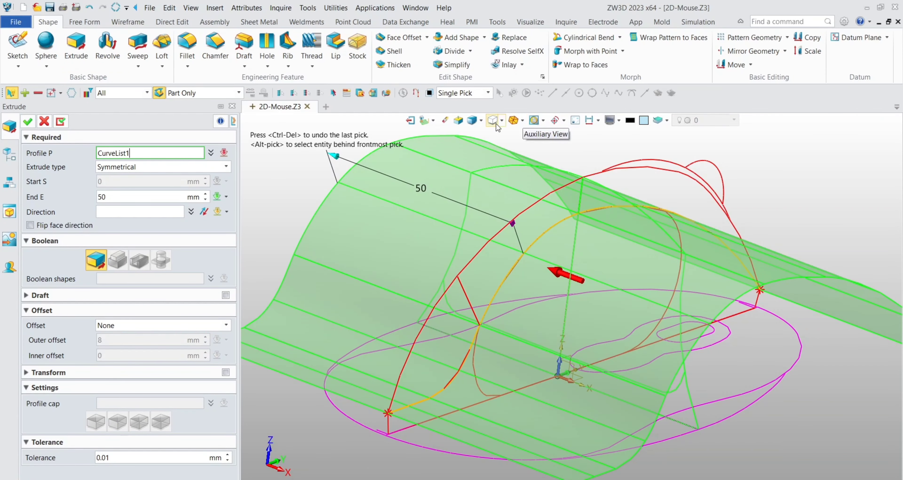
left_click(28, 122)
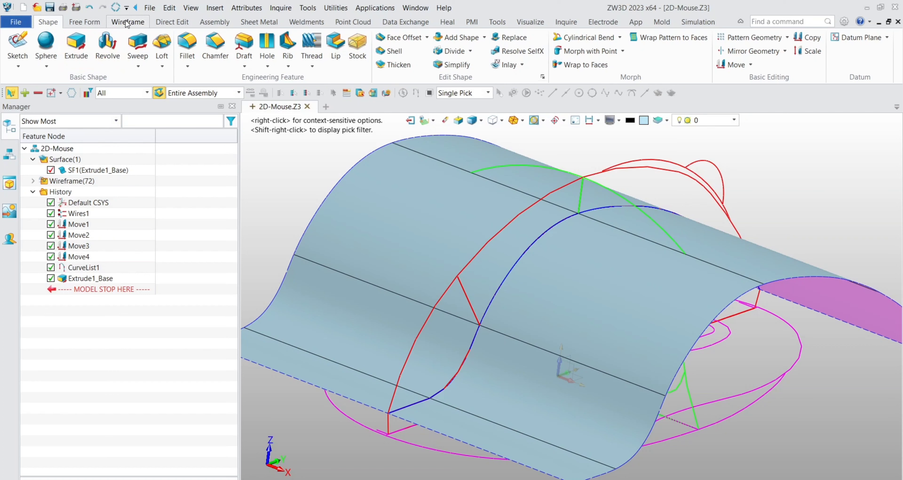
Enlarge the extruded surface's flat front face by 5 mm at U0, using linear extension and keeping the original face
left_click(84, 22)
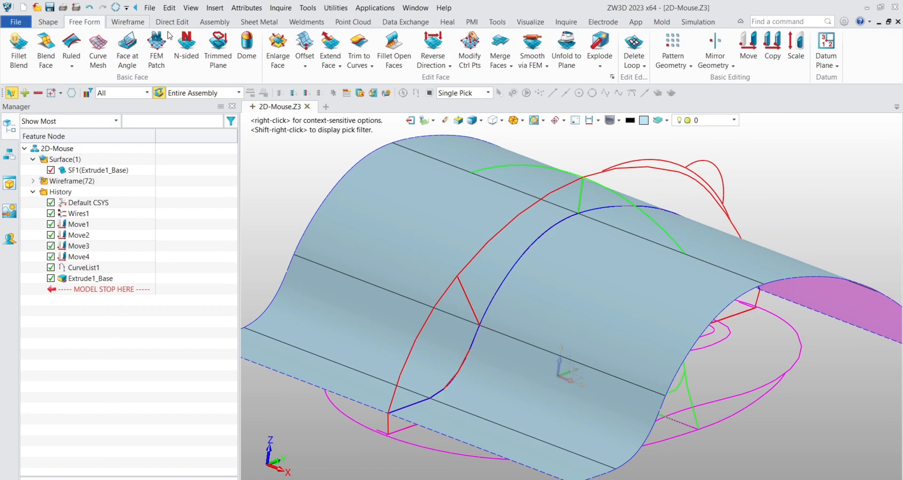
left_click(276, 44)
left_click(310, 373)
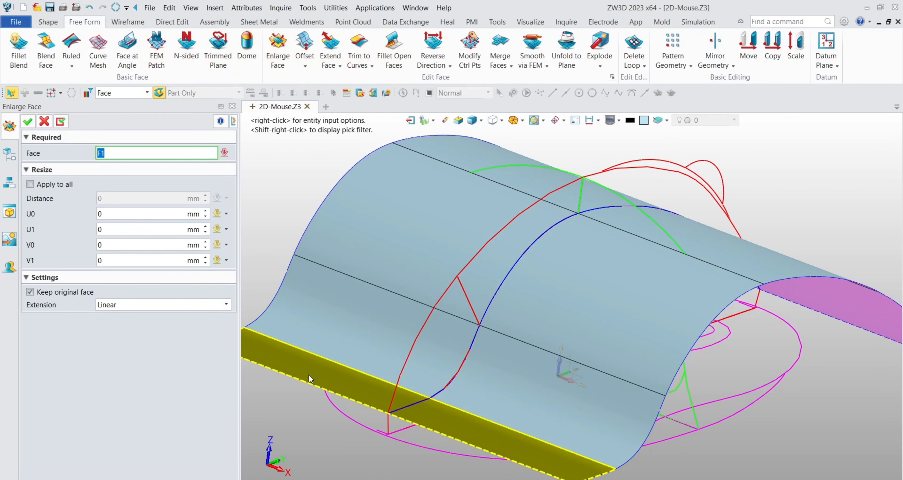
left_click_drag(380, 417, 359, 421)
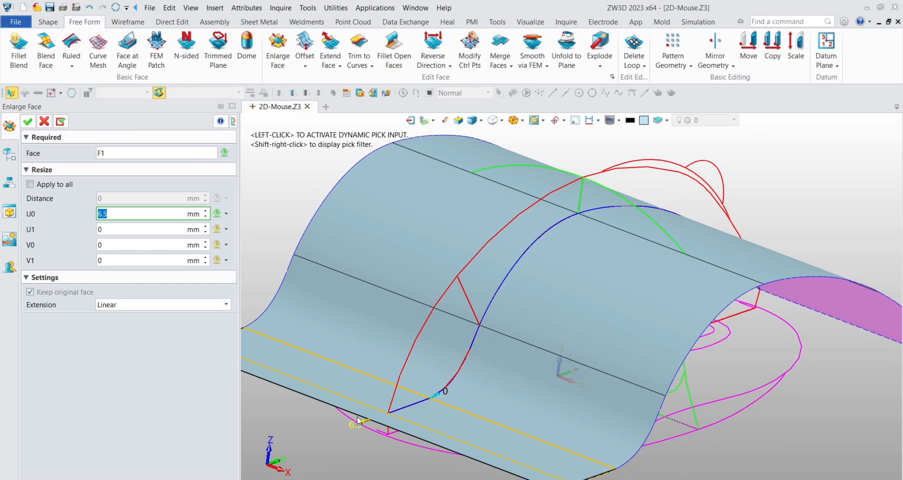
type("5")
key("Return")
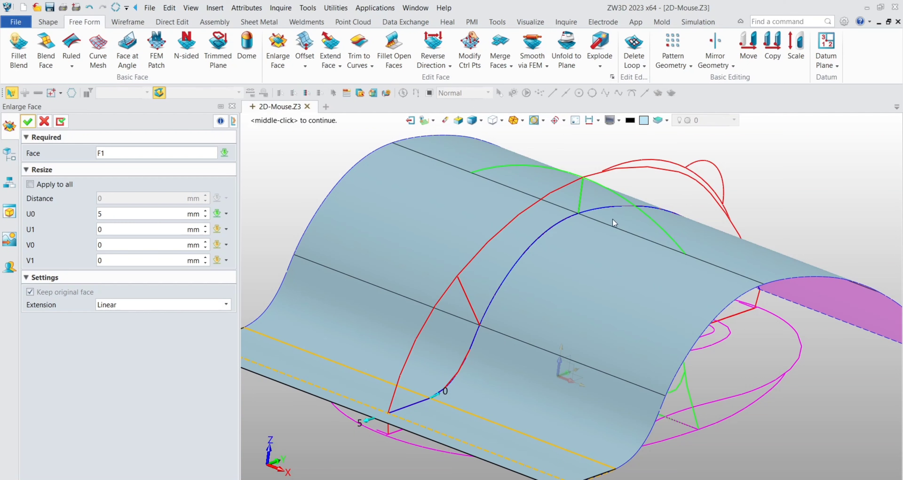
left_click(61, 121)
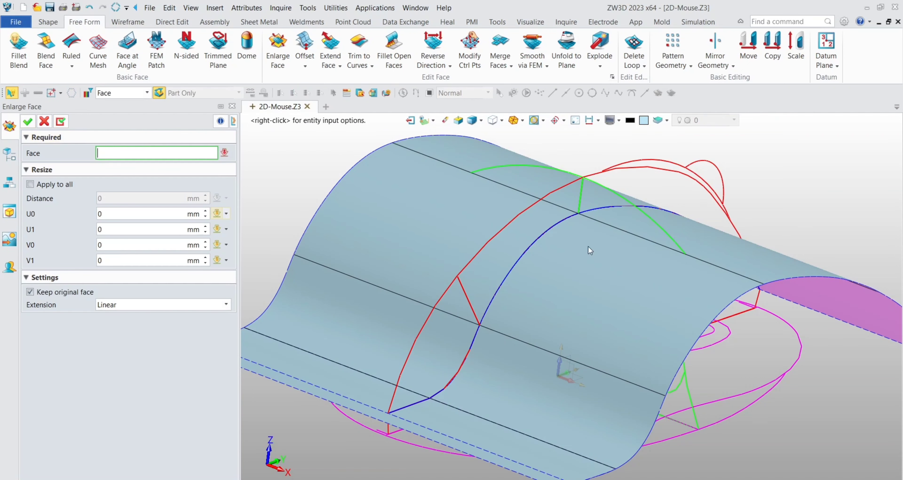
Enlarge the extruded surface's rear end face by 5 mm at U1, using linear extension and keeping the original face
right_click_drag(857, 209, 743, 252)
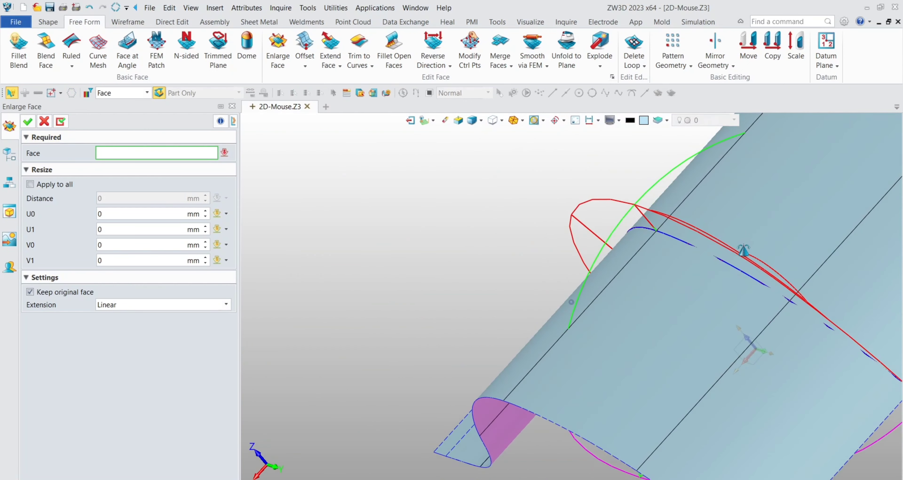
left_click(525, 124)
left_click(528, 135)
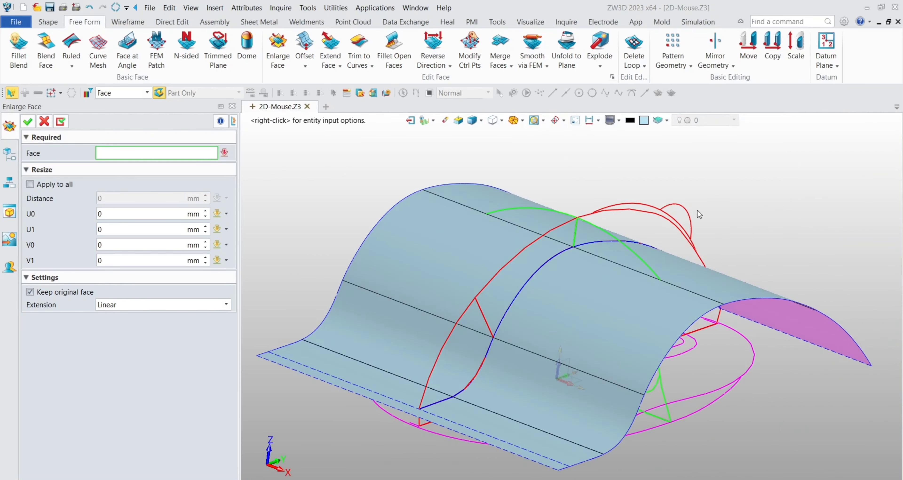
right_click_drag(801, 246, 772, 260)
left_click(793, 257)
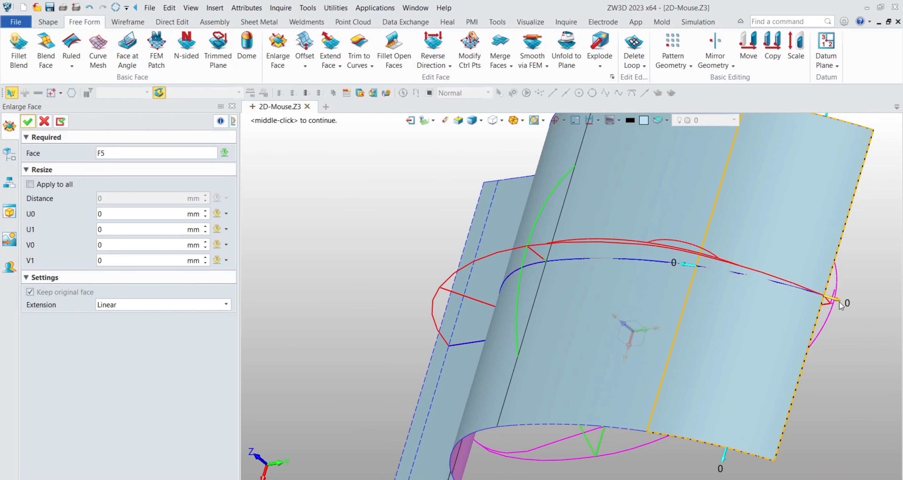
left_click_drag(839, 301, 858, 307)
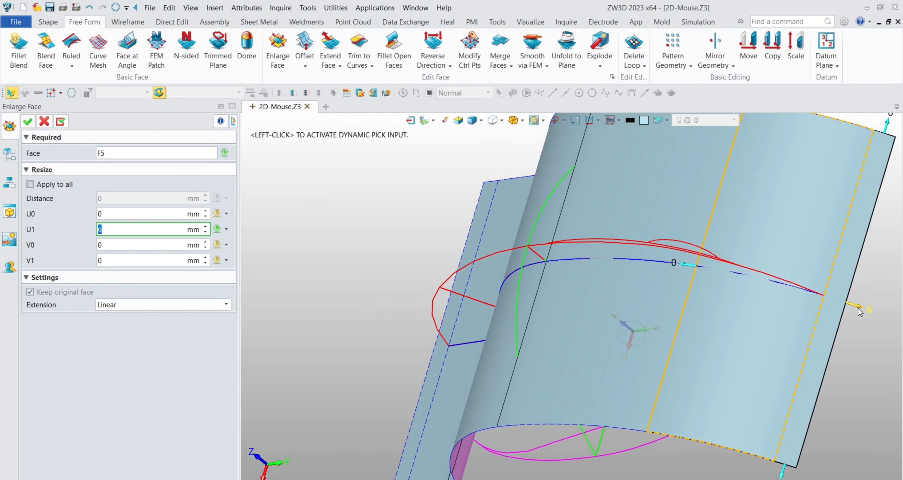
key("Return")
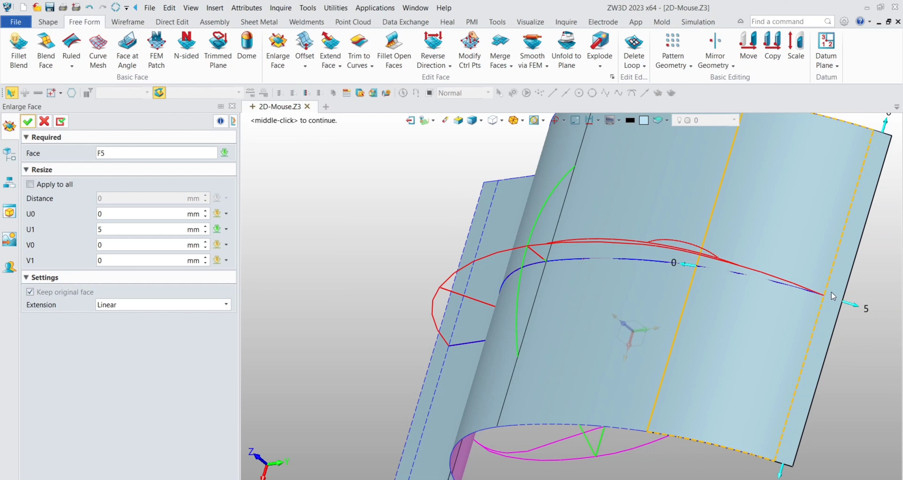
left_click(28, 121)
Start a Project to Face operation and select the two curves of the inner magenta top-view outline as curves
left_click(521, 120)
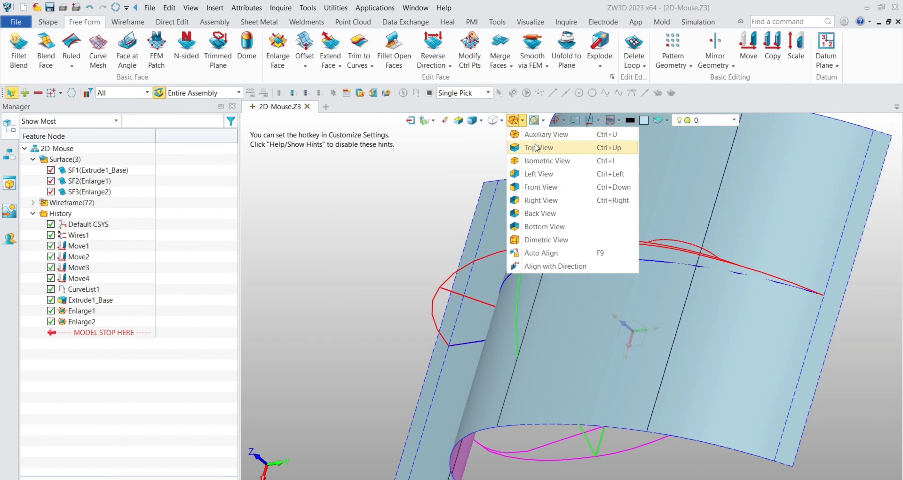
left_click(535, 161)
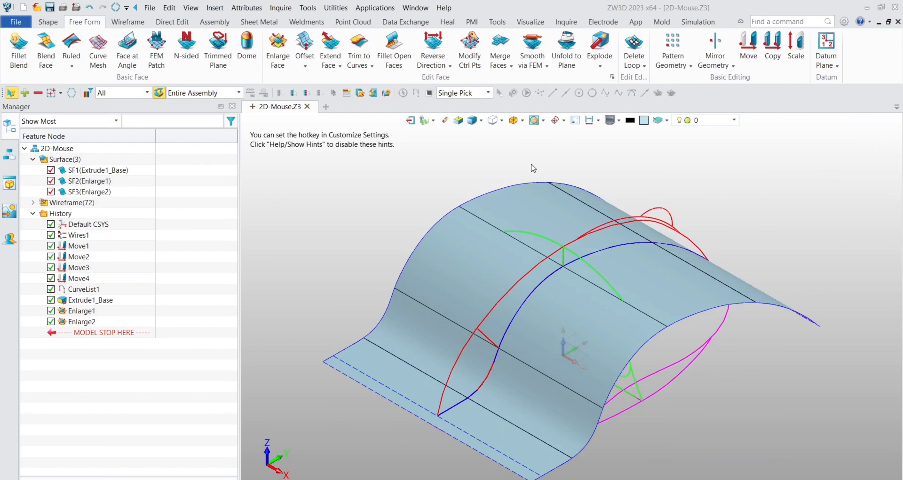
left_click(128, 22)
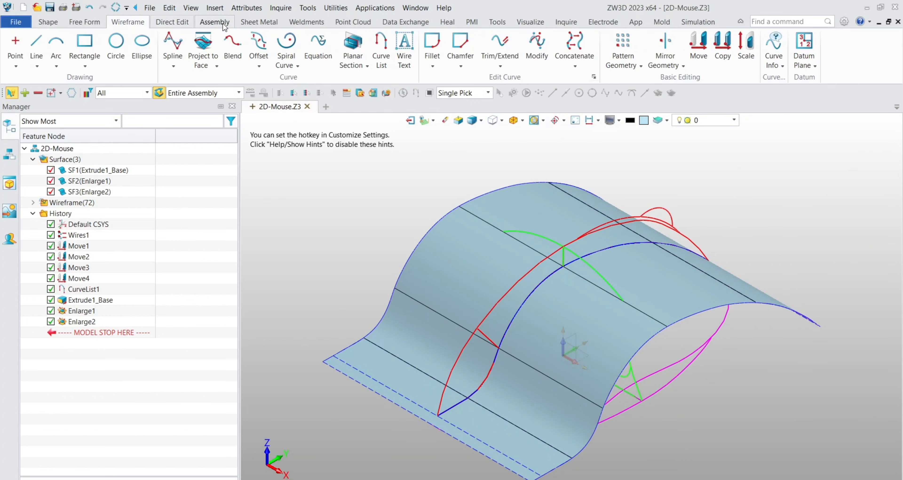
left_click(203, 44)
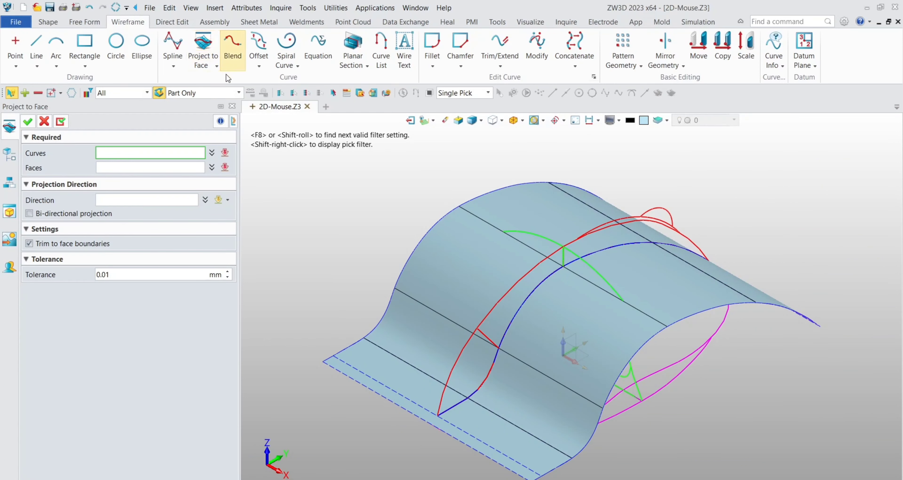
left_click(659, 373)
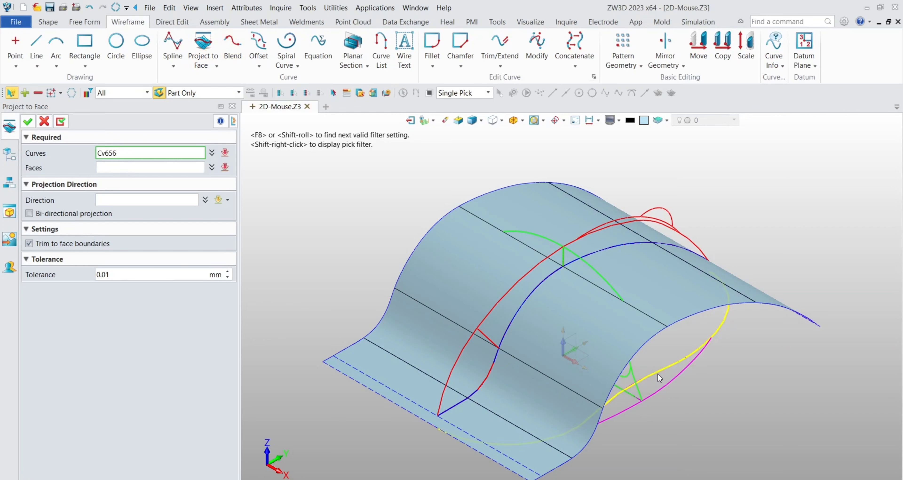
middle_click_drag(519, 284, 434, 253)
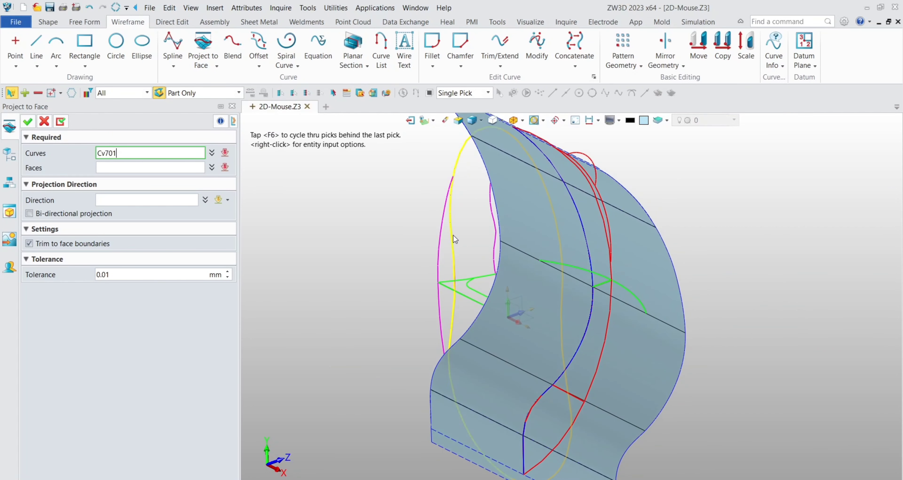
left_click(451, 241)
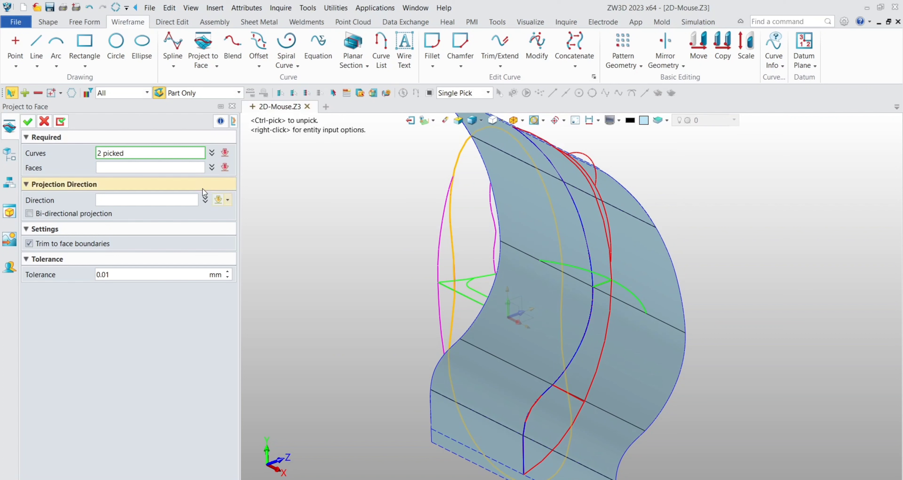
Select all seven faces of the extruded surface and its front and rear enlargements as the projection targets
left_click(186, 167)
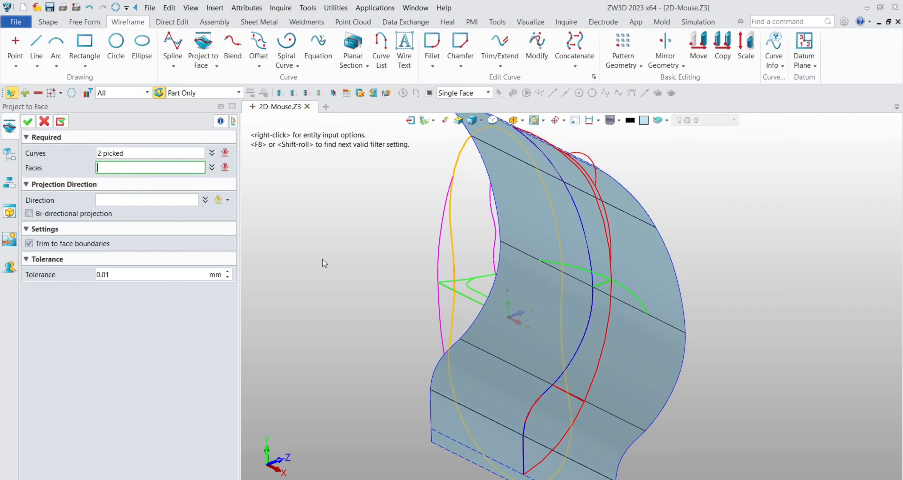
left_click(445, 444)
left_click(471, 399)
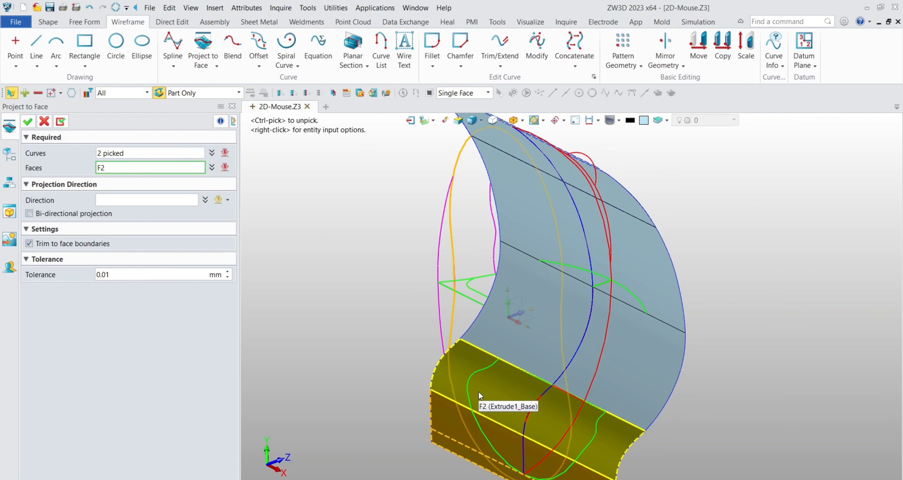
left_click(498, 365)
left_click(517, 335)
left_click(542, 253)
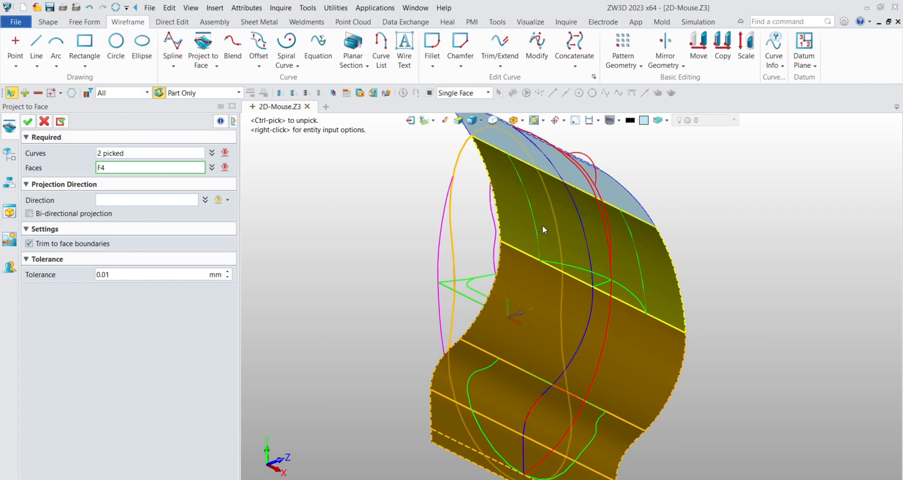
left_click(547, 162)
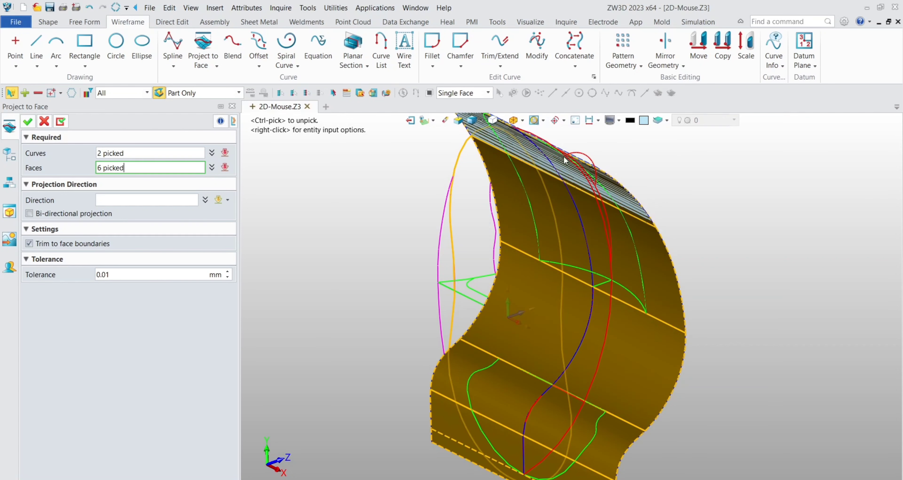
right_click_drag(675, 164, 576, 242)
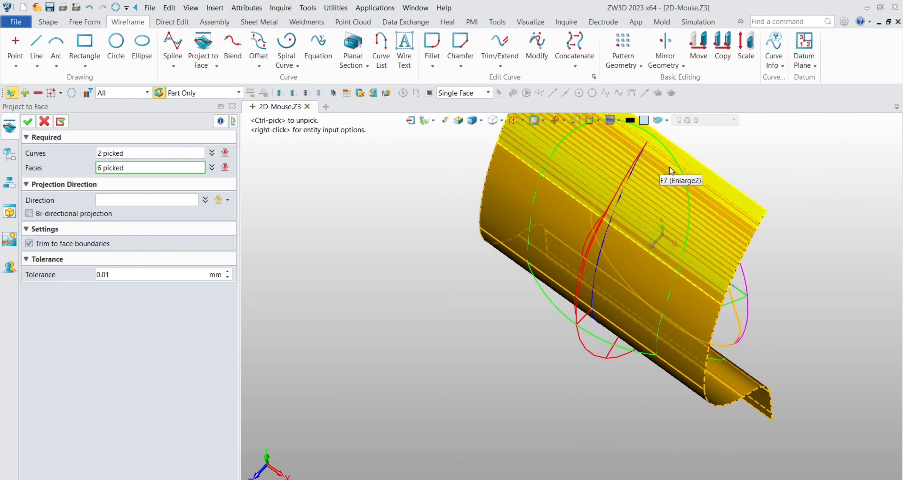
left_click(698, 175)
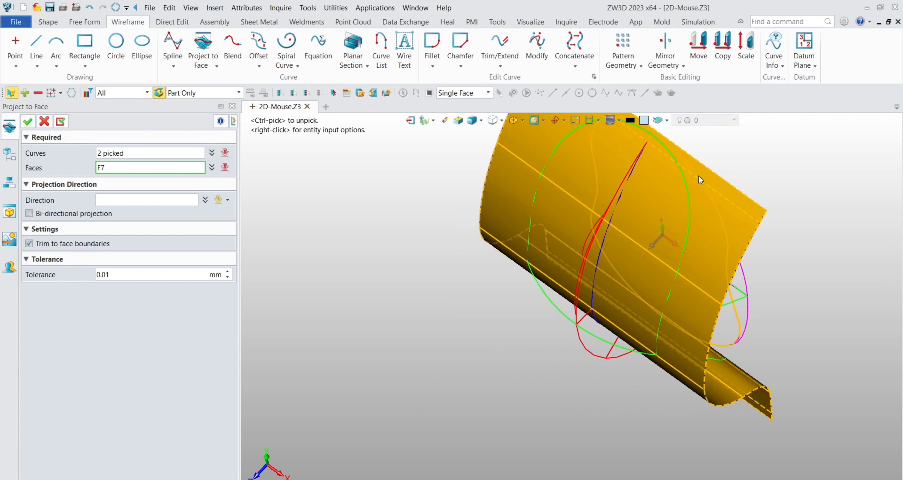
left_click(514, 121)
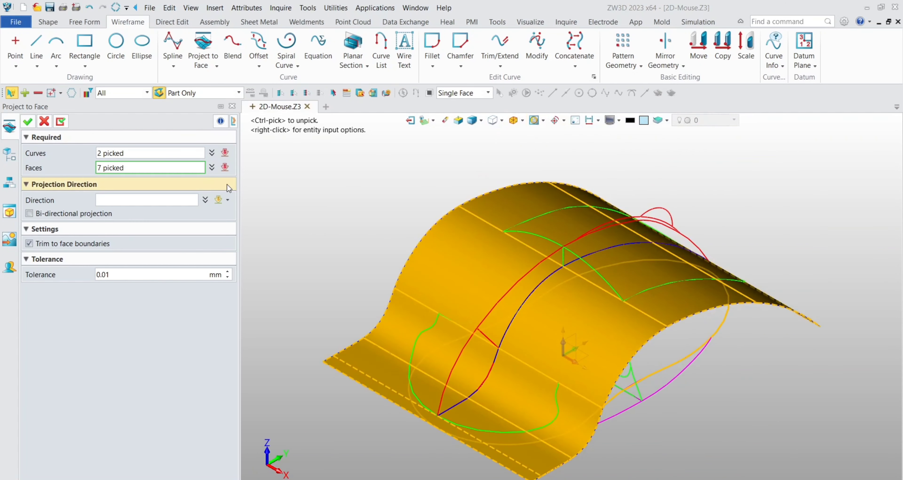
Set the projection direction to the Z axis and complete the projection of the outline onto the faces
left_click(220, 200)
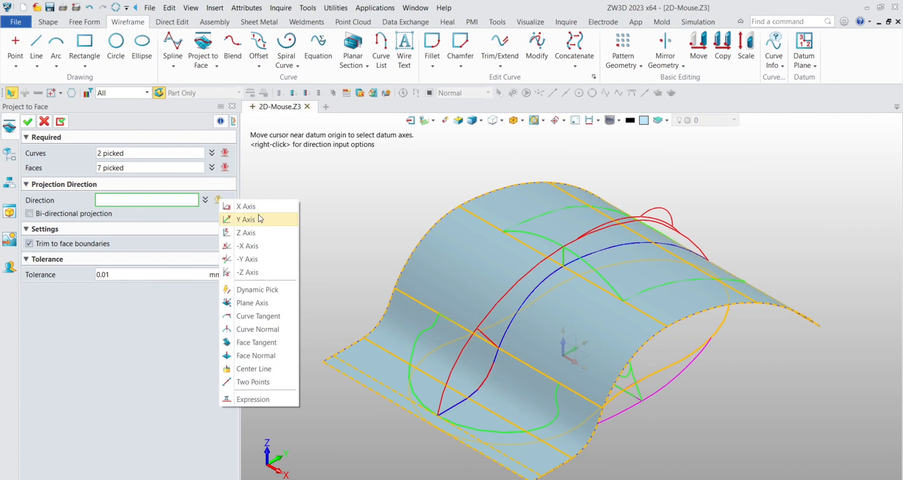
left_click(252, 231)
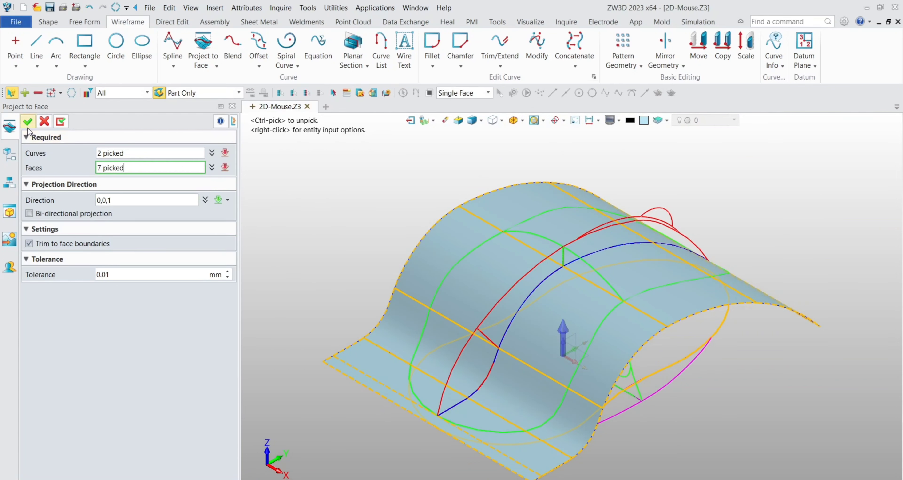
left_click(27, 122)
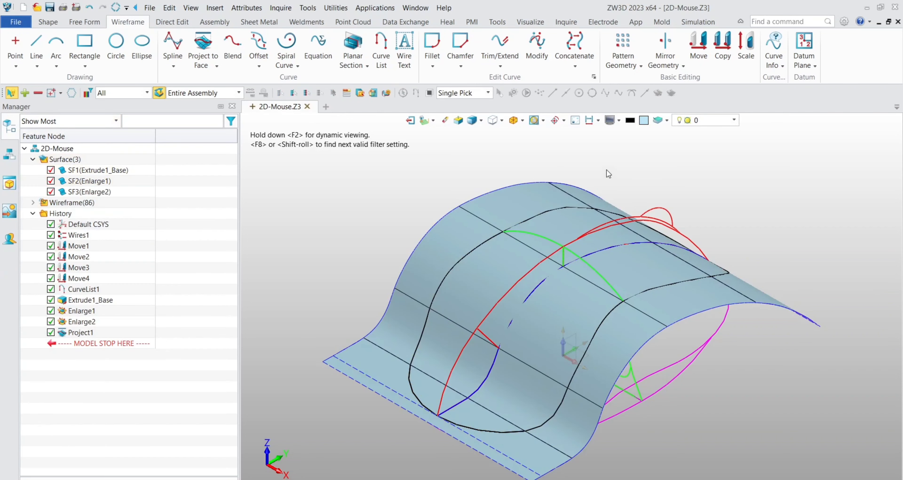
Hide the extruded surface together with its front and rear enlargement surfaces
left_click(610, 120)
left_click(339, 370)
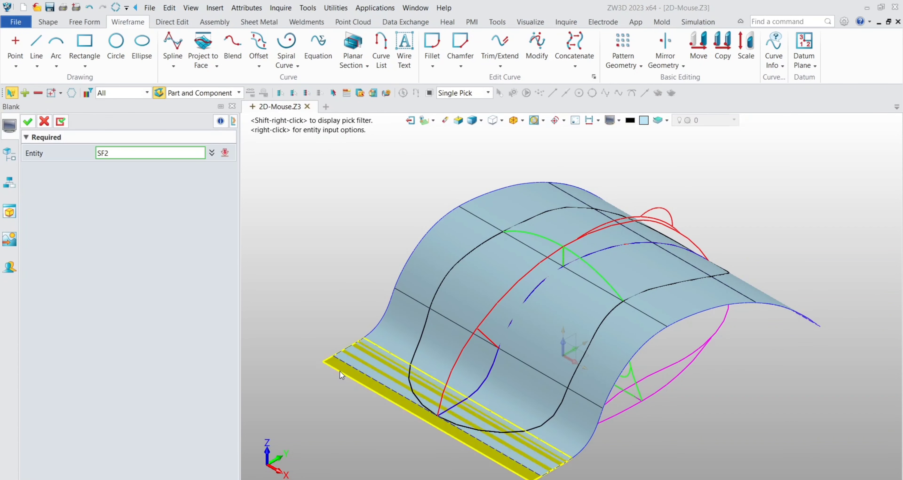
left_click(421, 328)
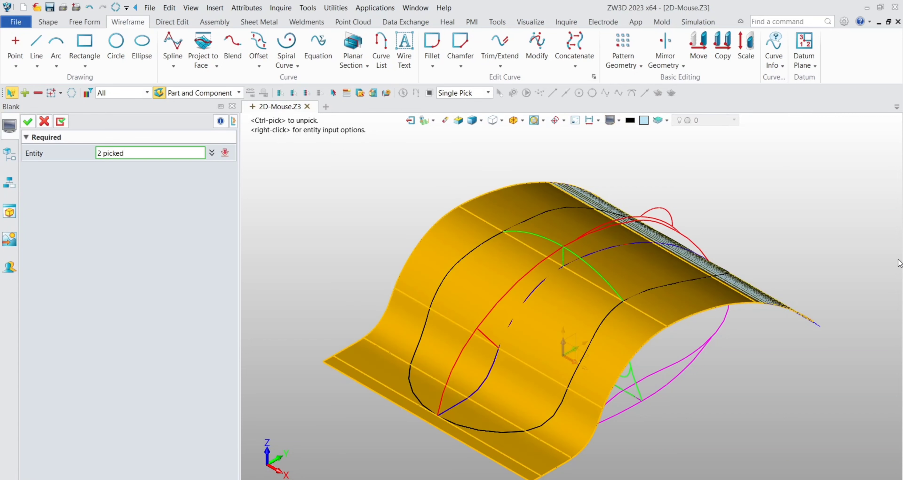
right_click_drag(830, 253, 800, 274)
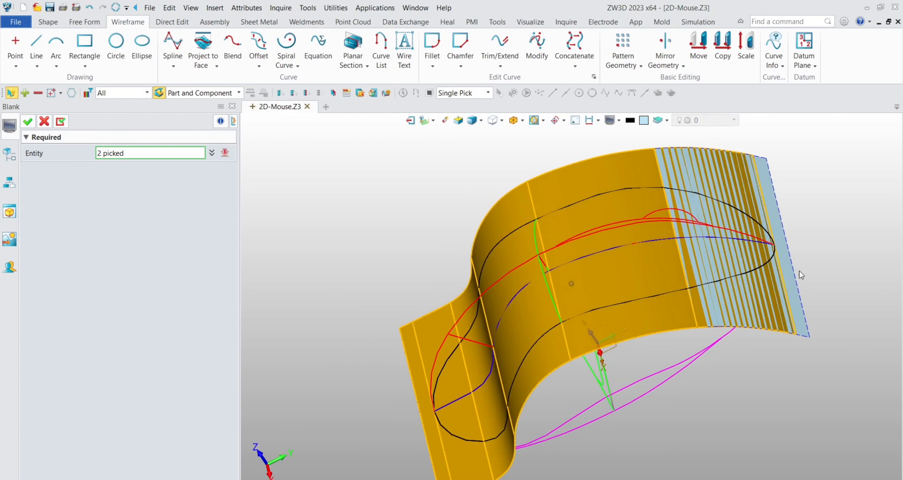
left_click(791, 286)
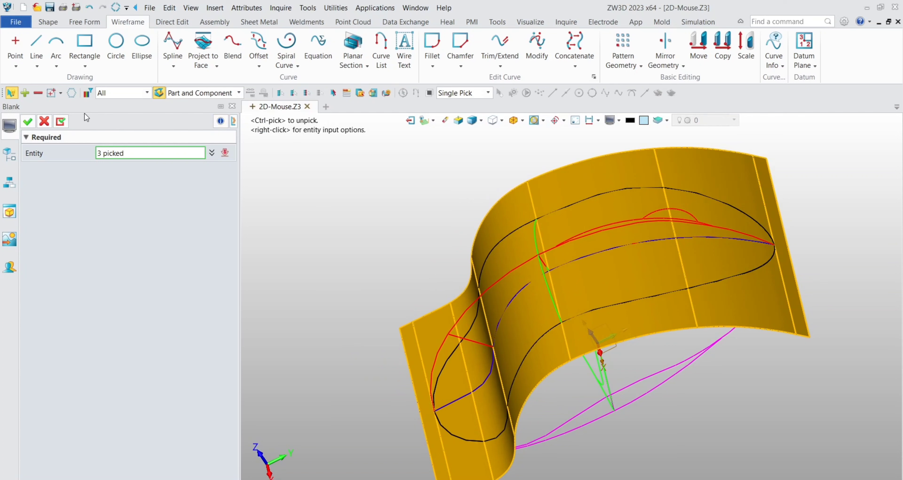
left_click(28, 122)
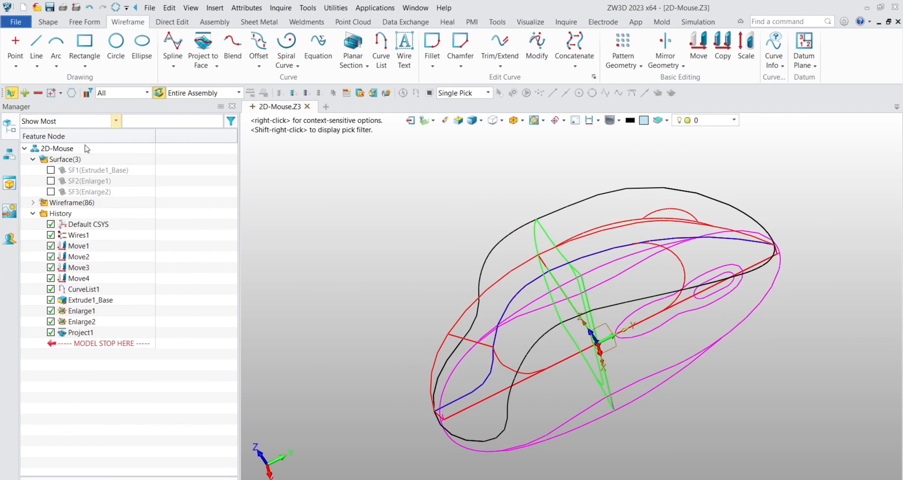
Place a point at the intersection of the two adjoining front segments on the -X side of the projected black outline
left_click(514, 121)
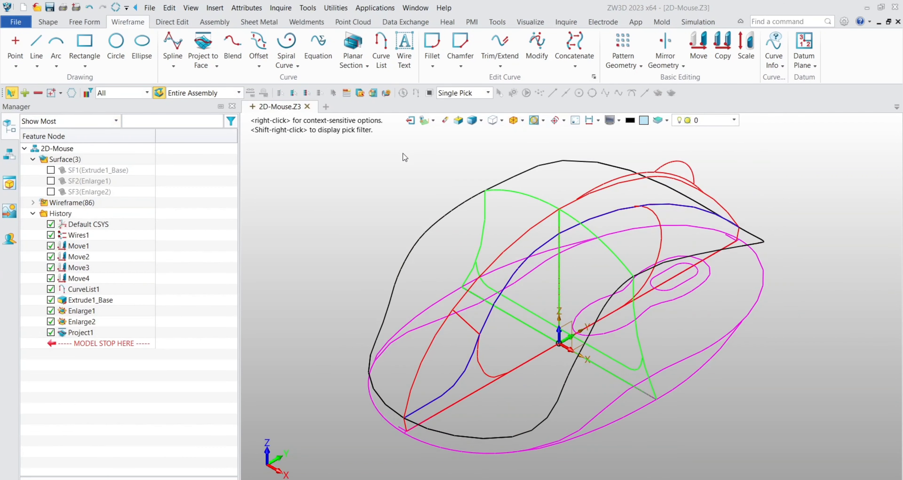
left_click(15, 41)
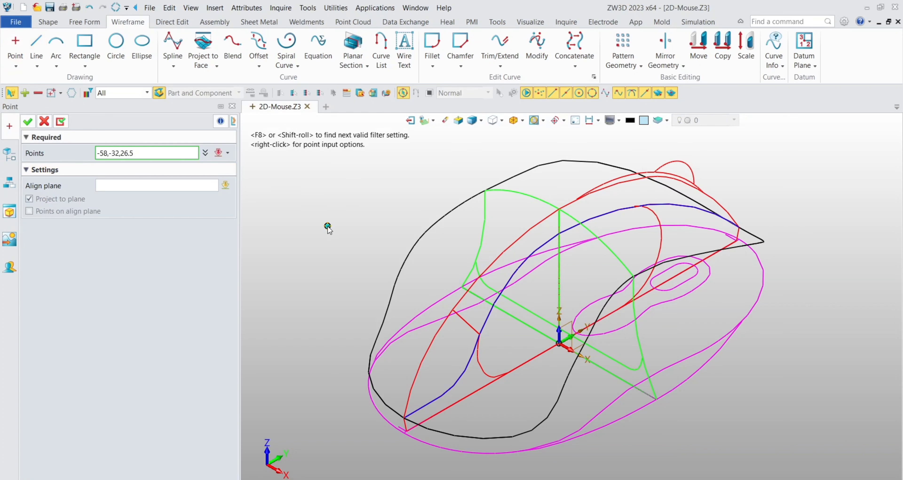
right_click(328, 227)
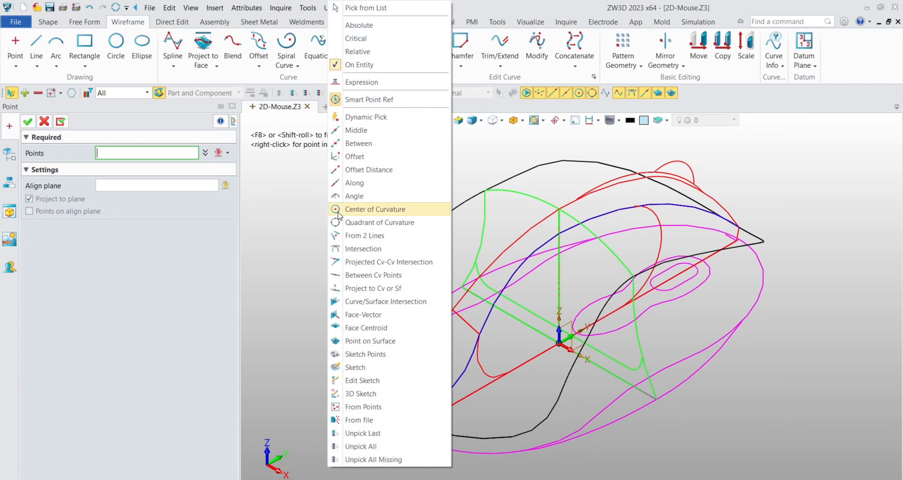
left_click(361, 249)
left_click(399, 279)
left_click(401, 276)
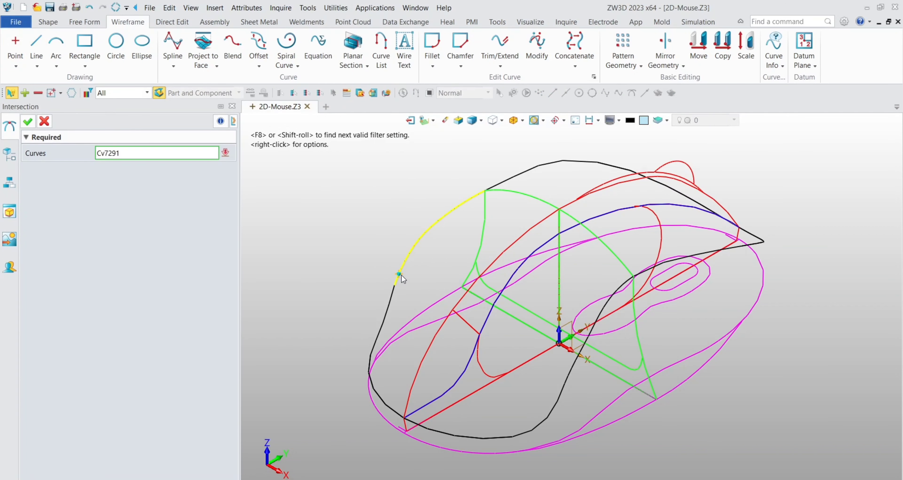
left_click(388, 306)
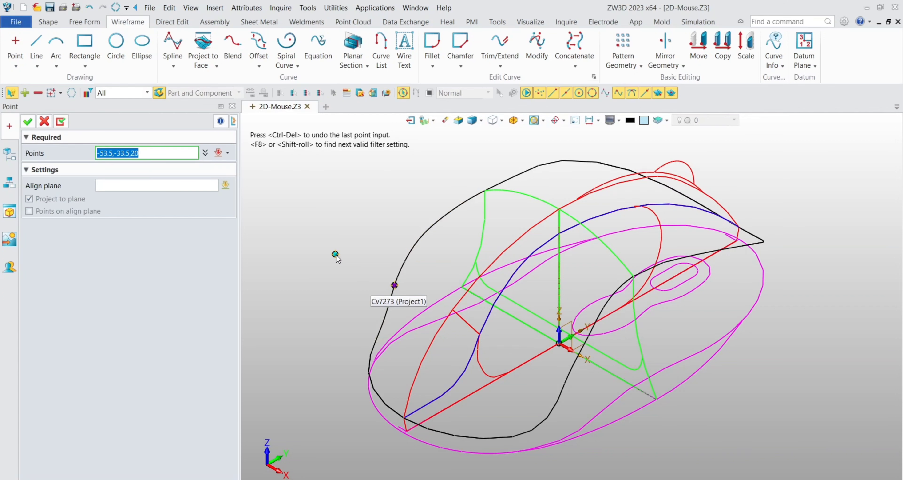
Add a second intersection point between the matching front segments on the outline's +X side and finish the Point feature
right_click(335, 255)
left_click(363, 249)
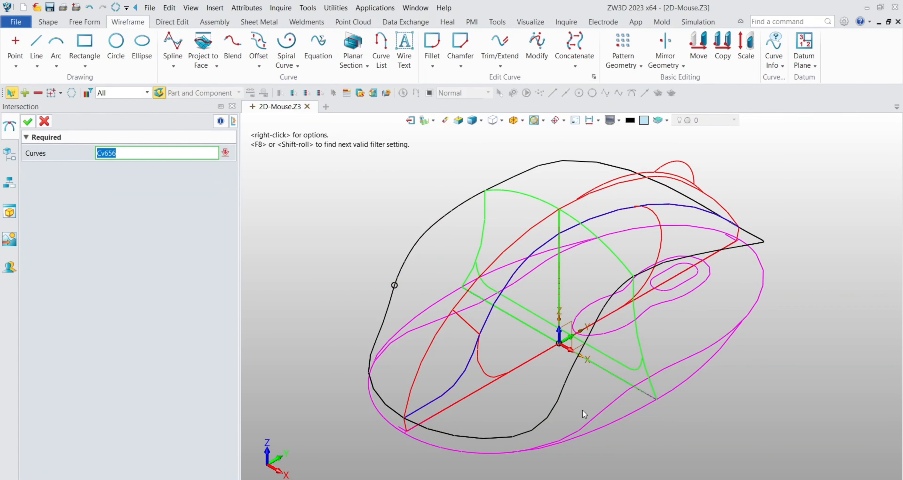
left_click(577, 365)
left_click(576, 366)
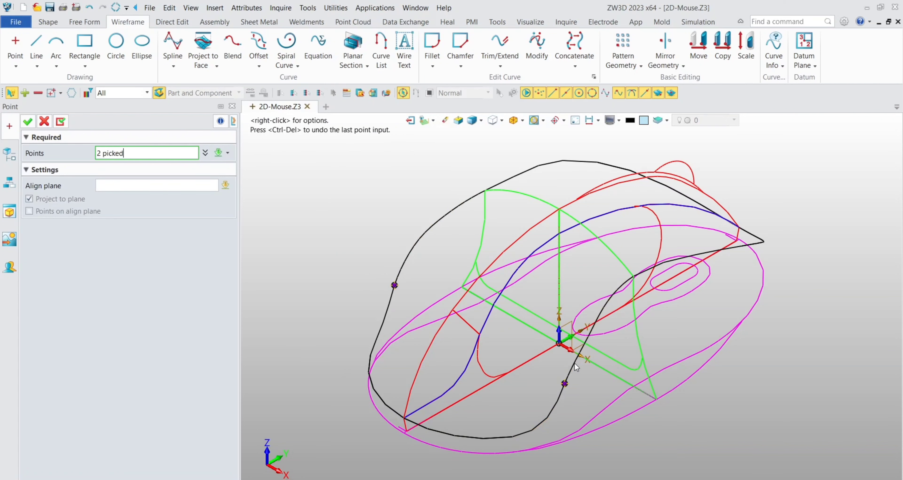
left_click(28, 121)
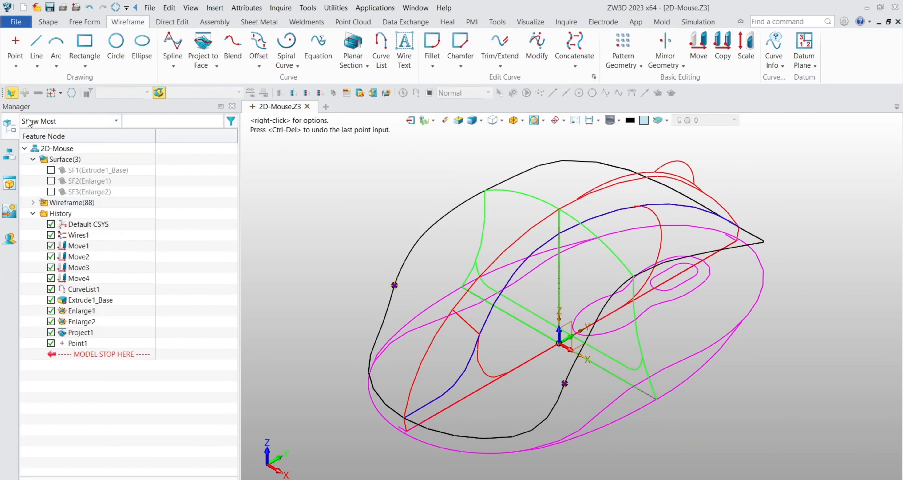
Draw a three-point arc between the two new outline points, passing through the red side profile at 0,-41.3768,32.0185
left_click(56, 48)
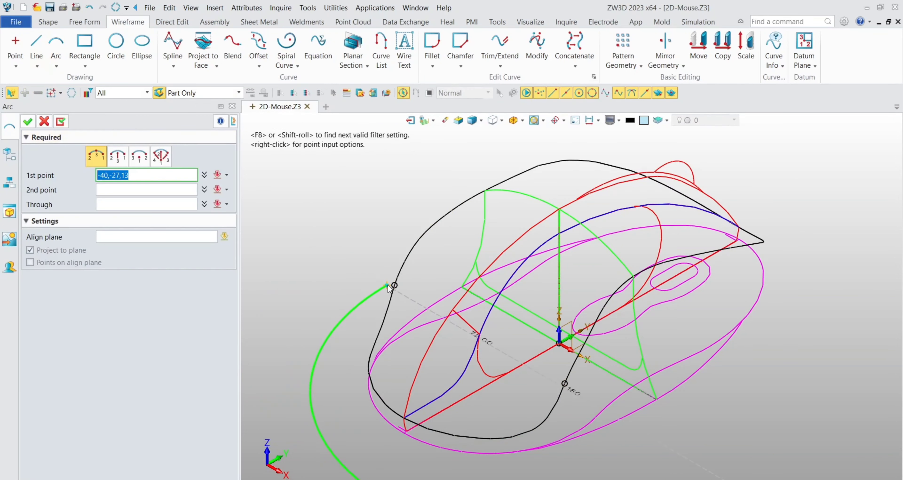
left_click(394, 285)
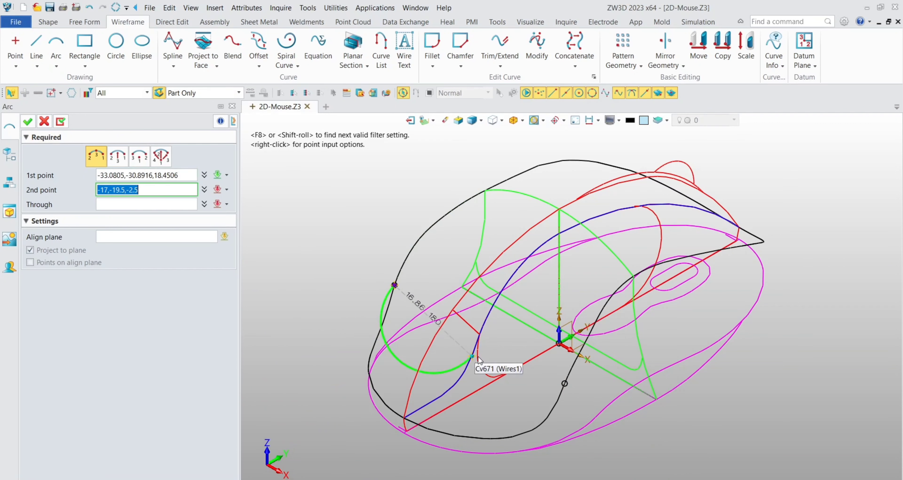
left_click(565, 383)
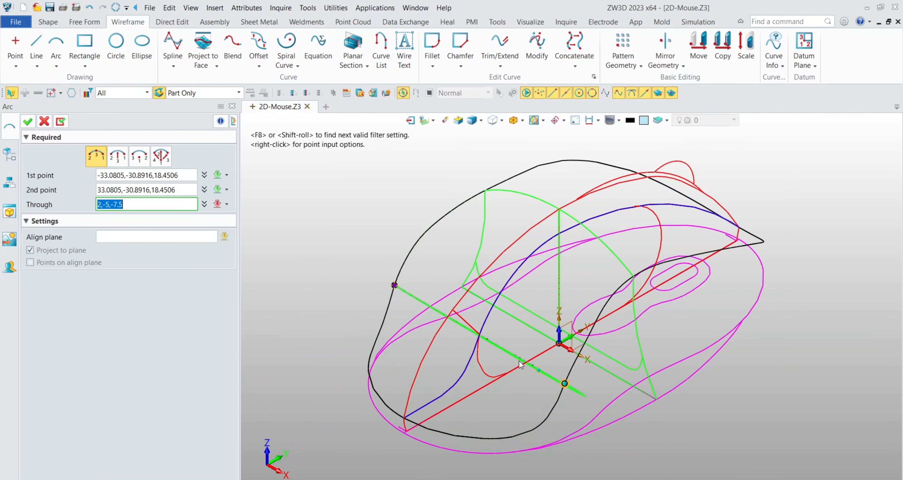
left_click(453, 309)
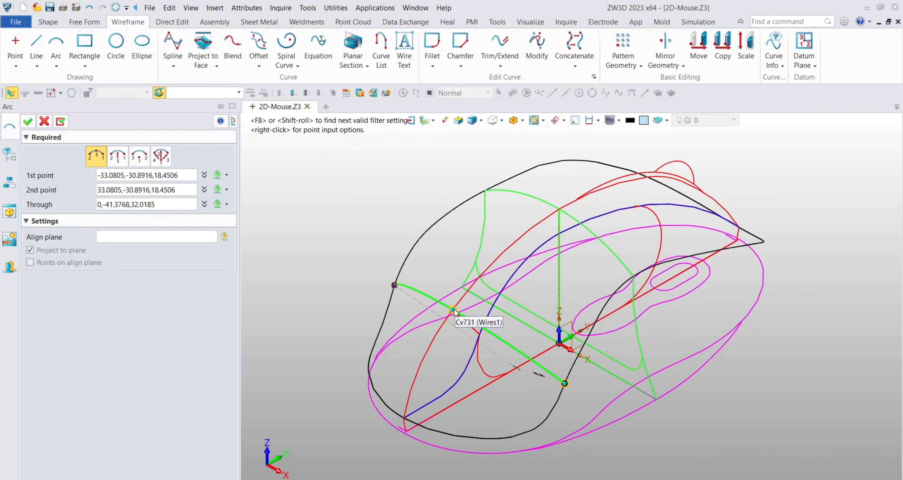
left_click(27, 121)
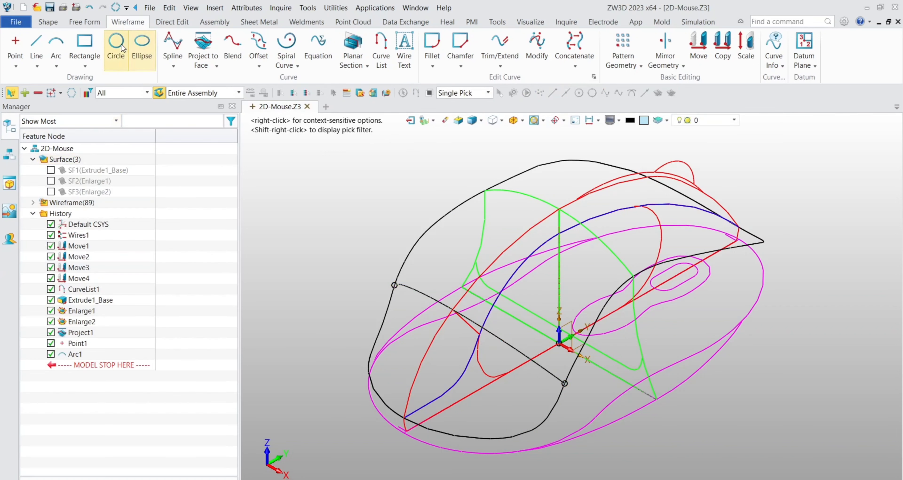
Start a Curve Mesh surface and define the first U curve from all segments of the projected outline's +X half
left_click(94, 23)
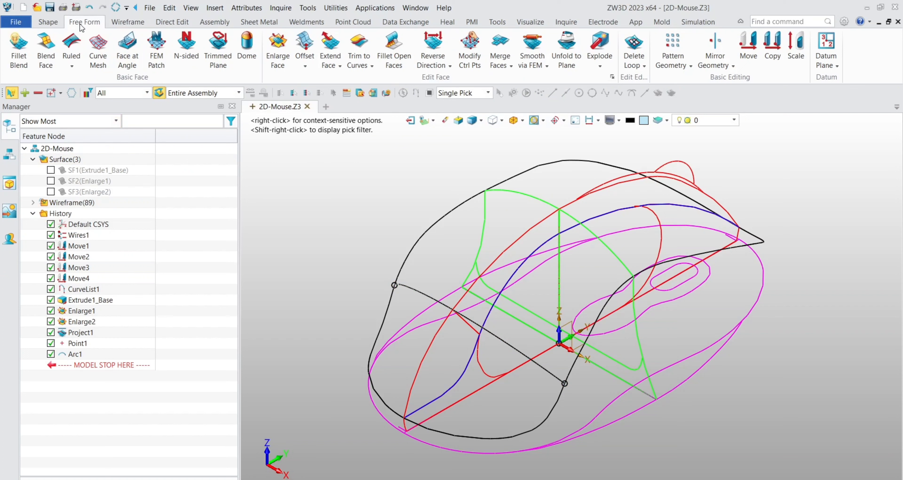
left_click(100, 47)
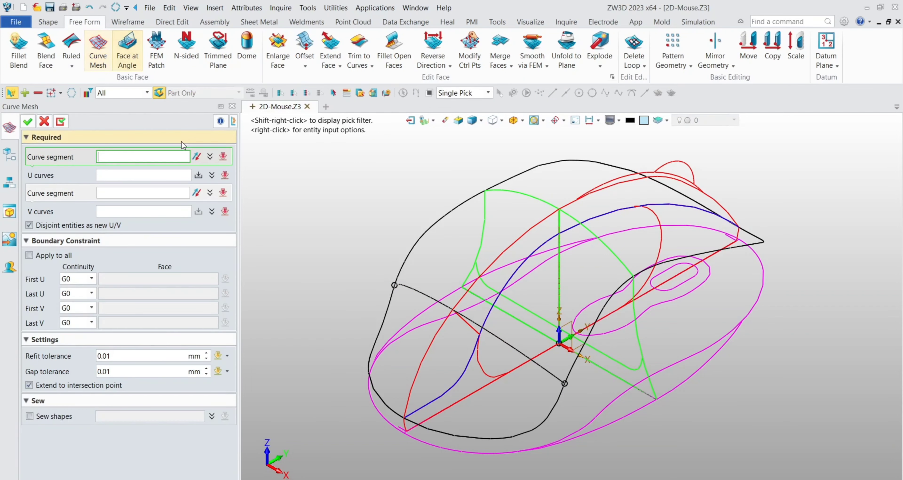
left_click(461, 433)
left_click(549, 408)
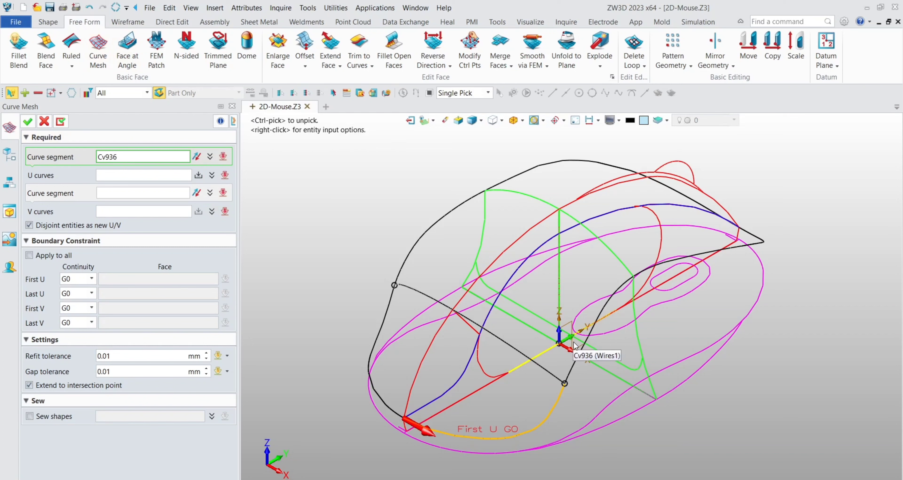
left_click(586, 340)
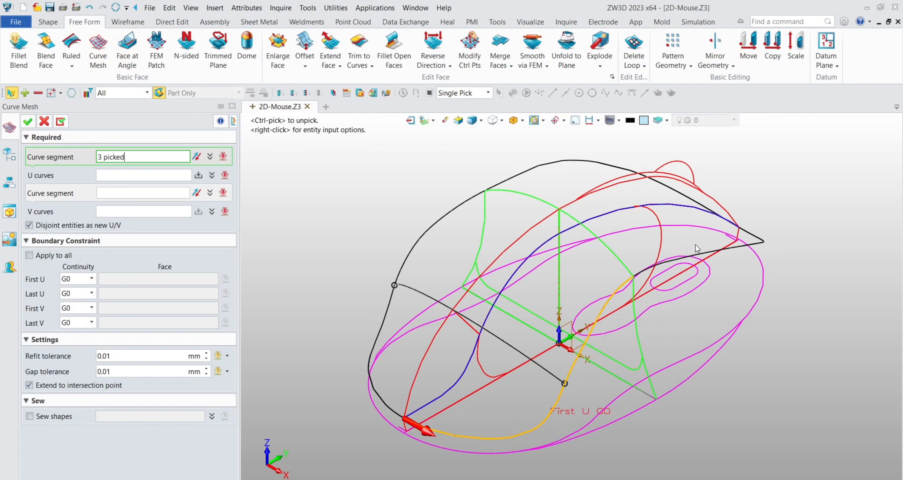
left_click(719, 253)
left_click(763, 239)
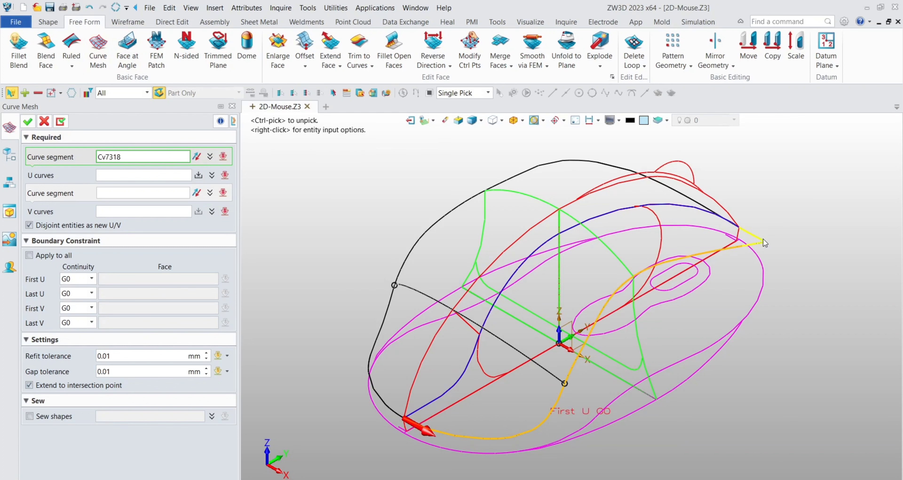
middle_click(329, 215)
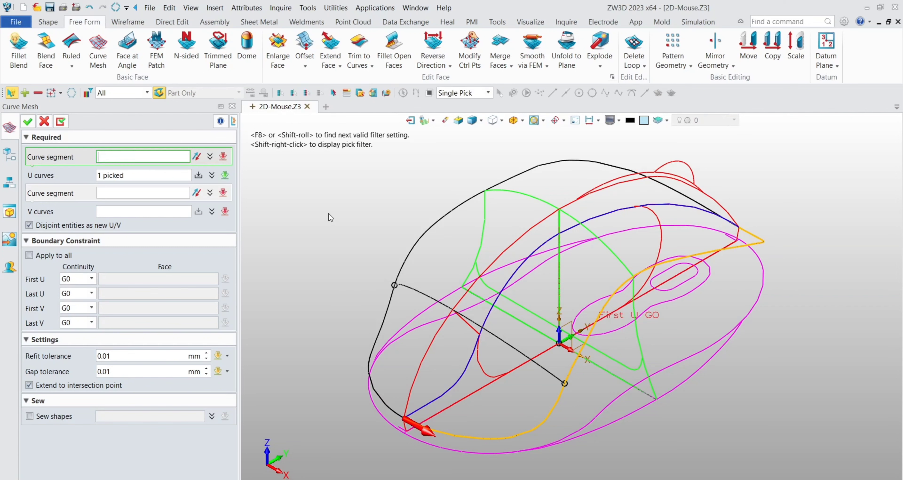
Define the second U curve from all segments of the projected outline's -X half, starting at the front
left_click(379, 387)
left_click(387, 317)
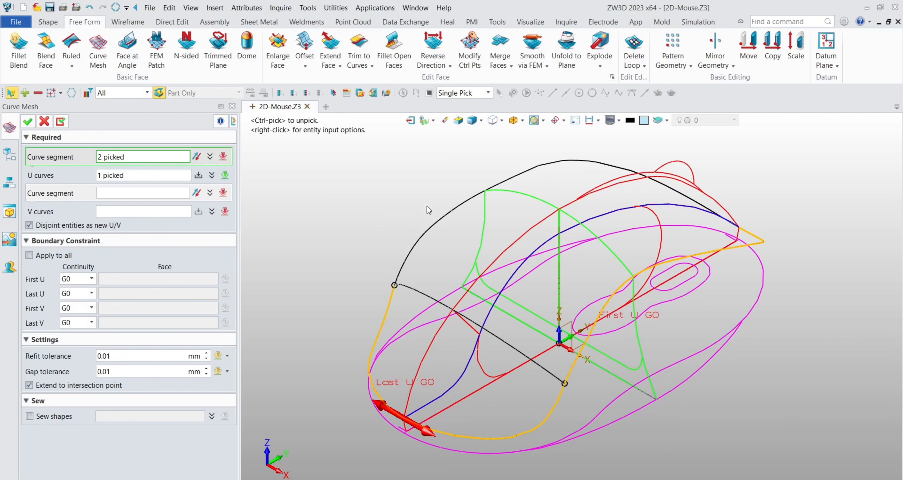
left_click(442, 215)
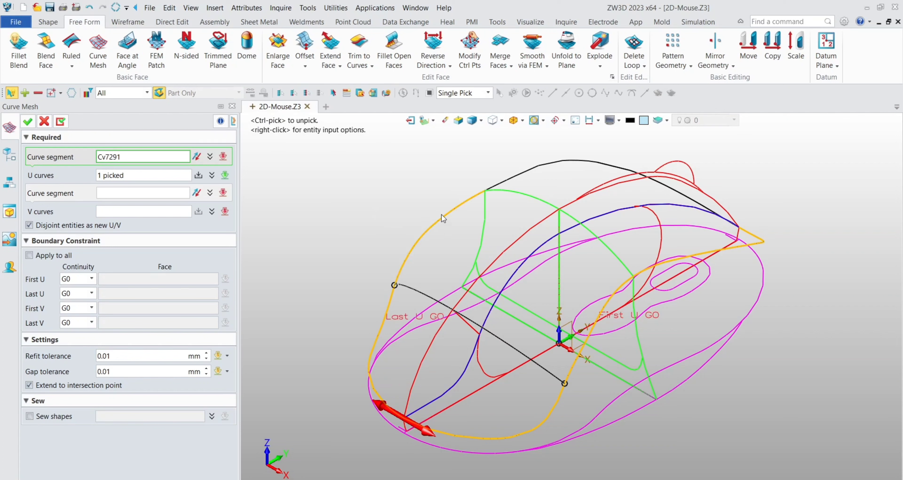
left_click(549, 168)
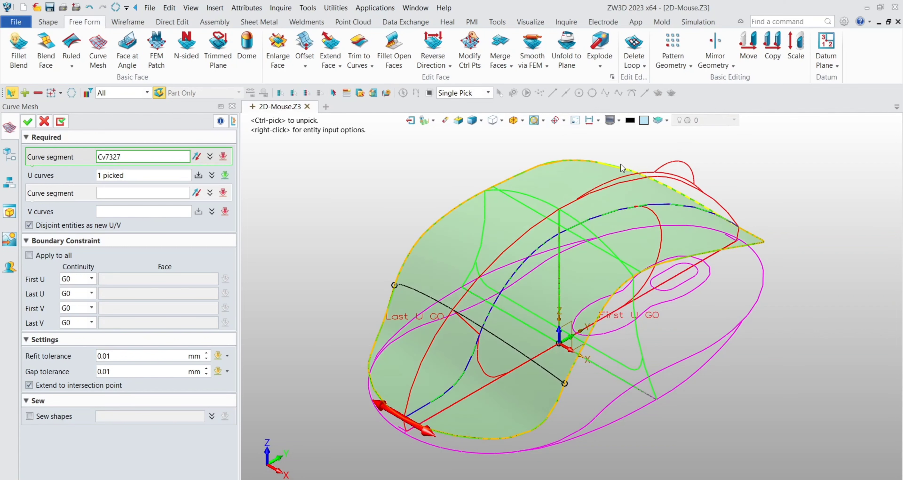
left_click(621, 165)
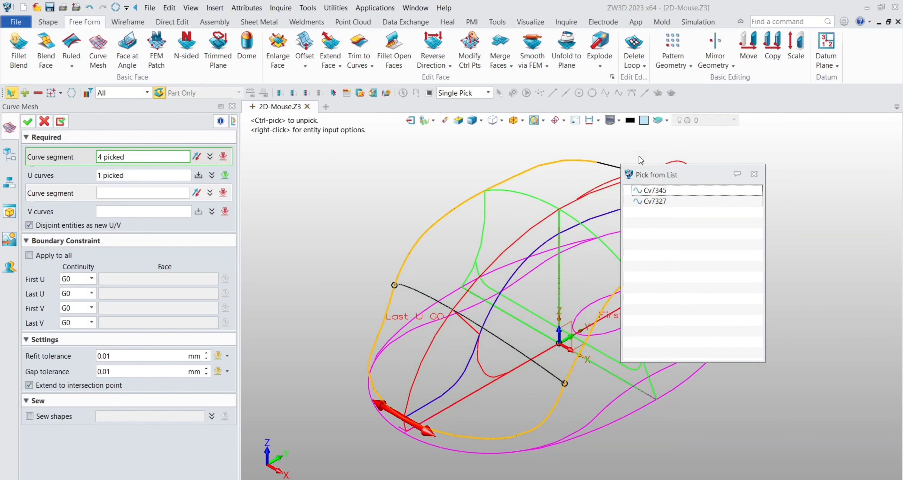
left_click(754, 175)
left_click(627, 162)
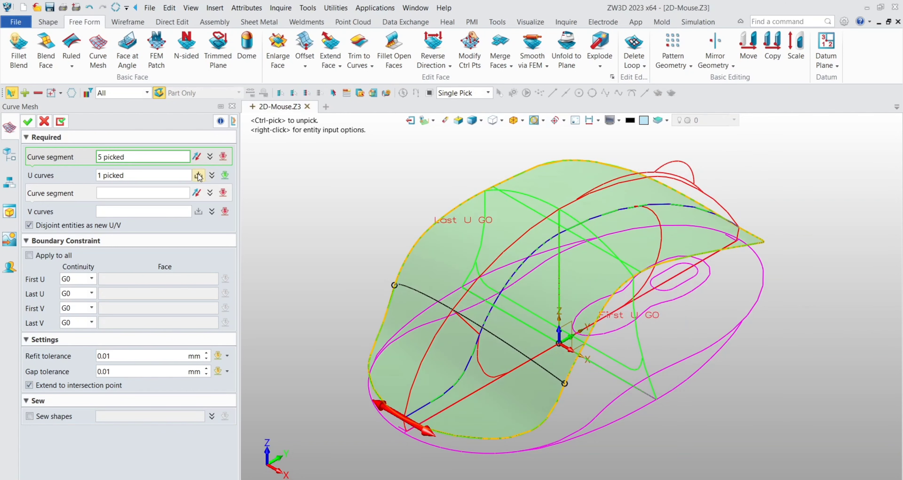
left_click(225, 176)
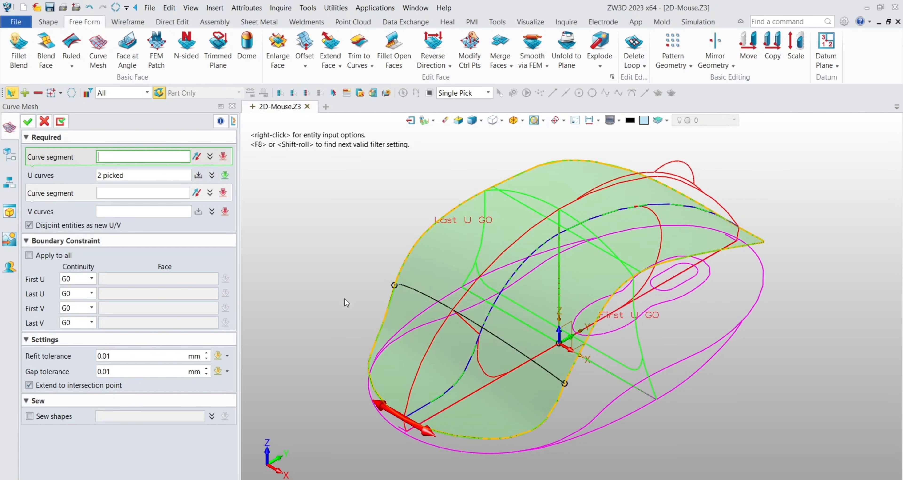
Define the third U curve from all segments of the red side profile along the mouse's middle, from front to rear
left_click(428, 338)
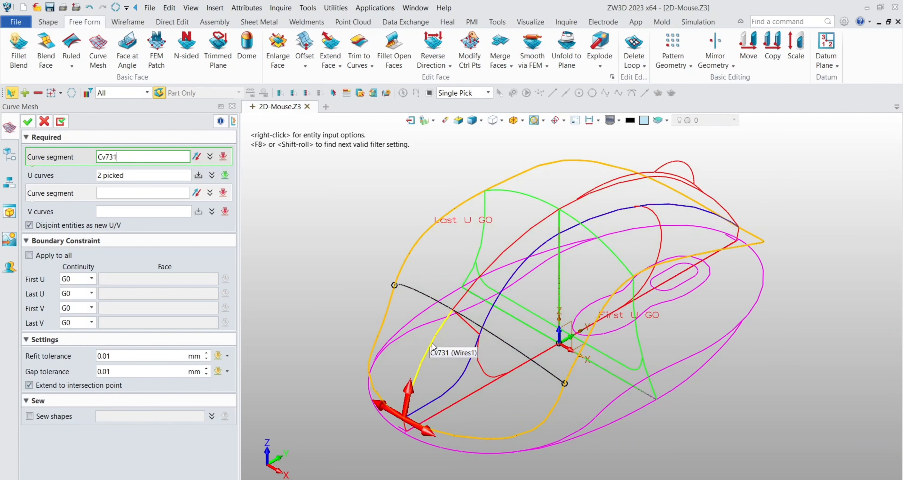
left_click(432, 344)
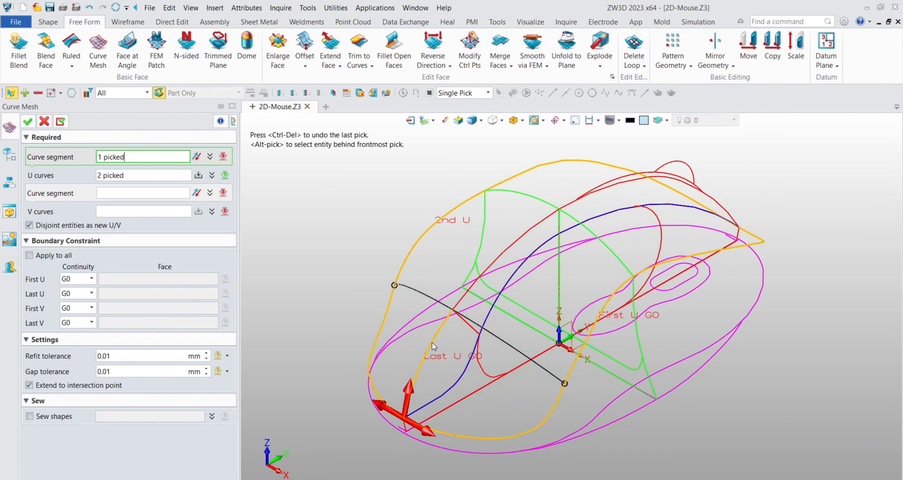
left_click(470, 282)
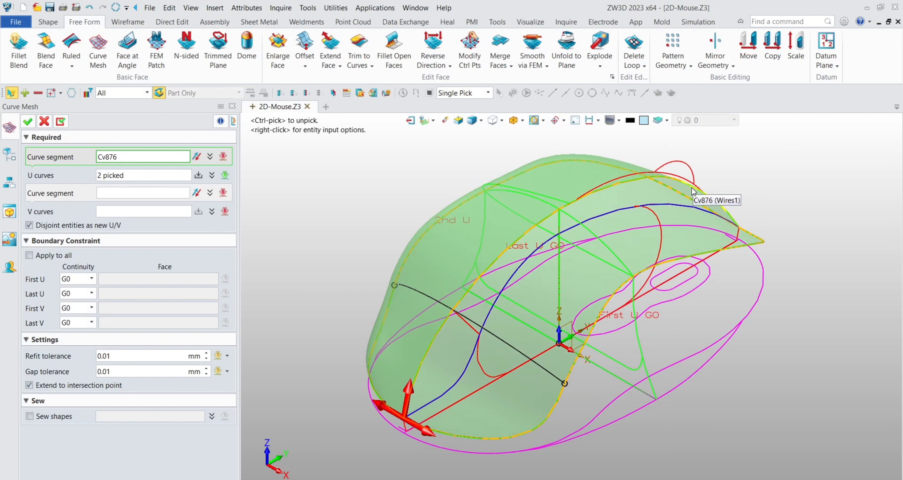
left_click(692, 192)
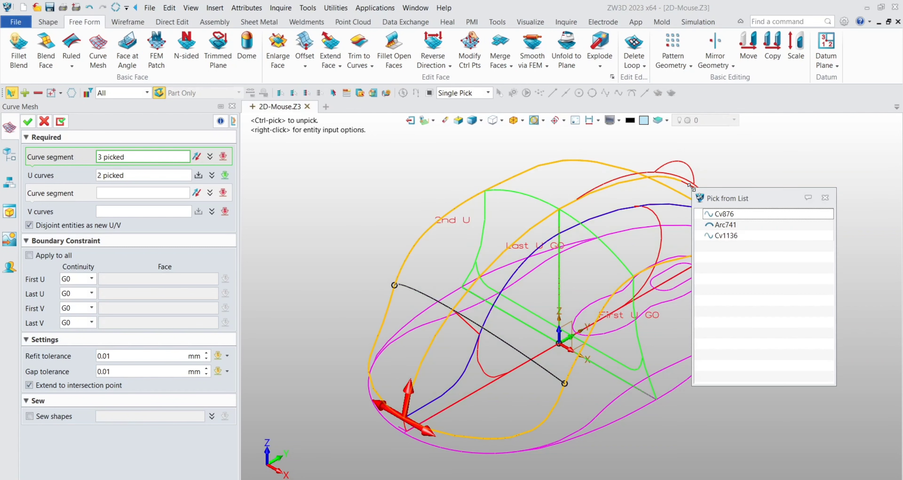
left_click(826, 198)
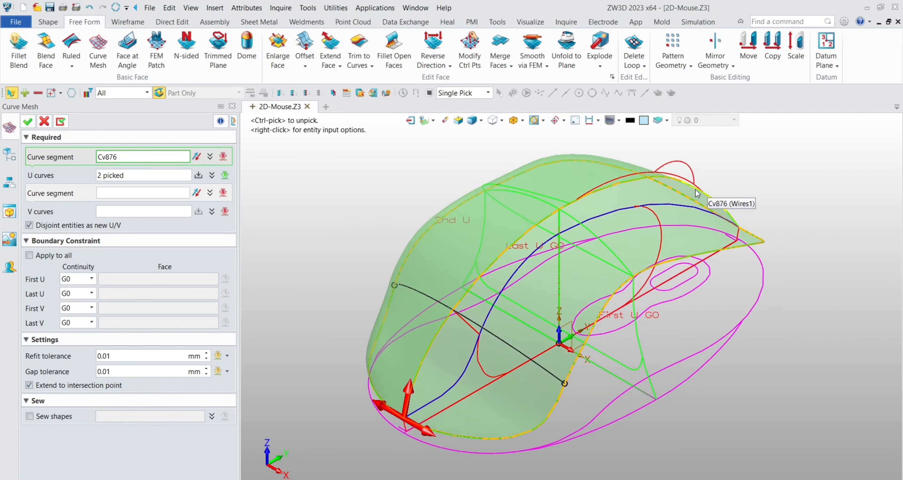
left_click(695, 190)
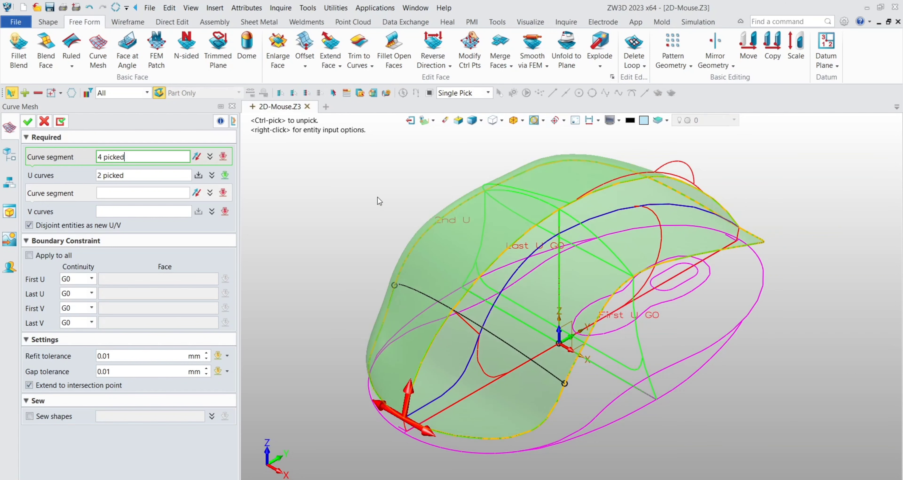
left_click(198, 175)
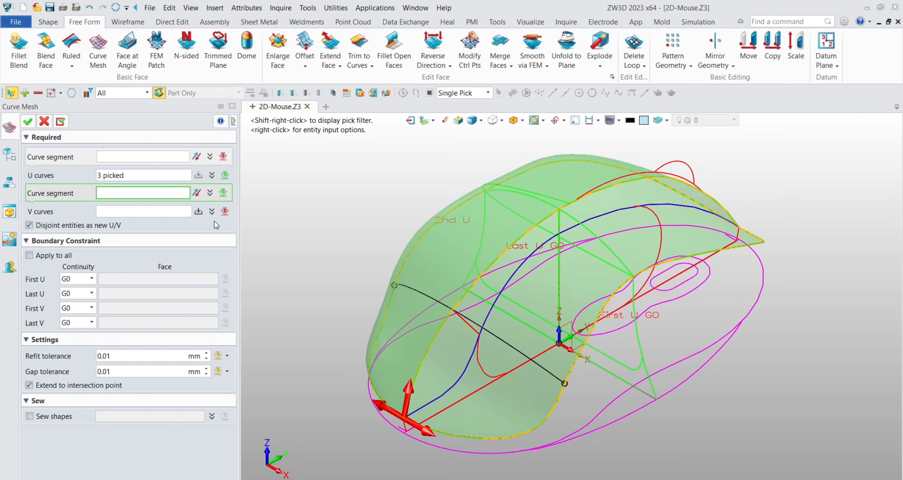
Add the black three-point arc across the front as the first V curve
left_click(482, 331)
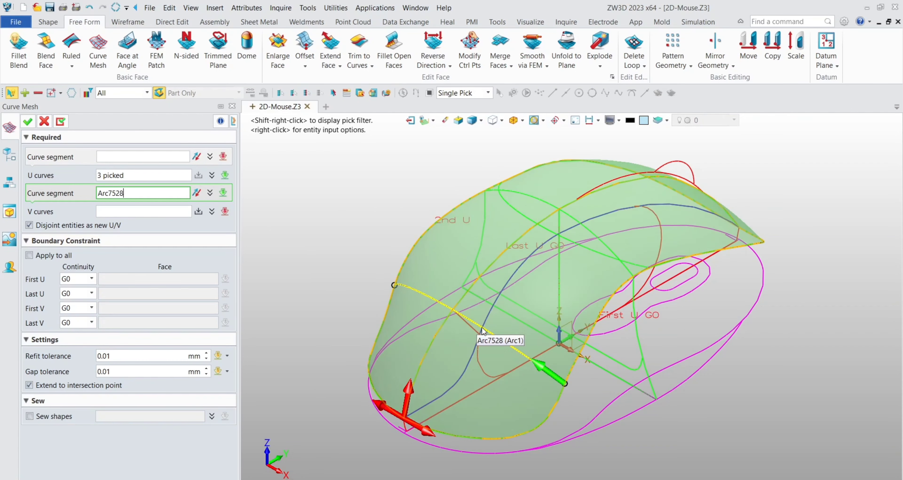
left_click(482, 328)
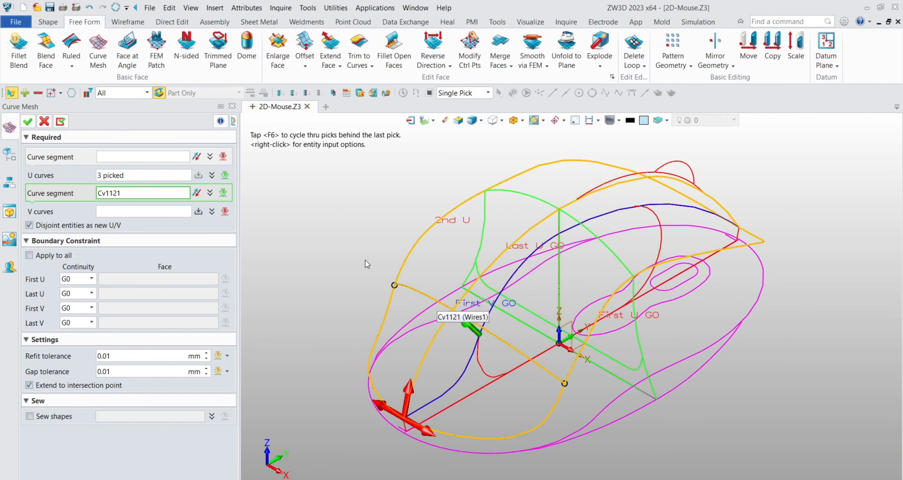
middle_click(303, 195)
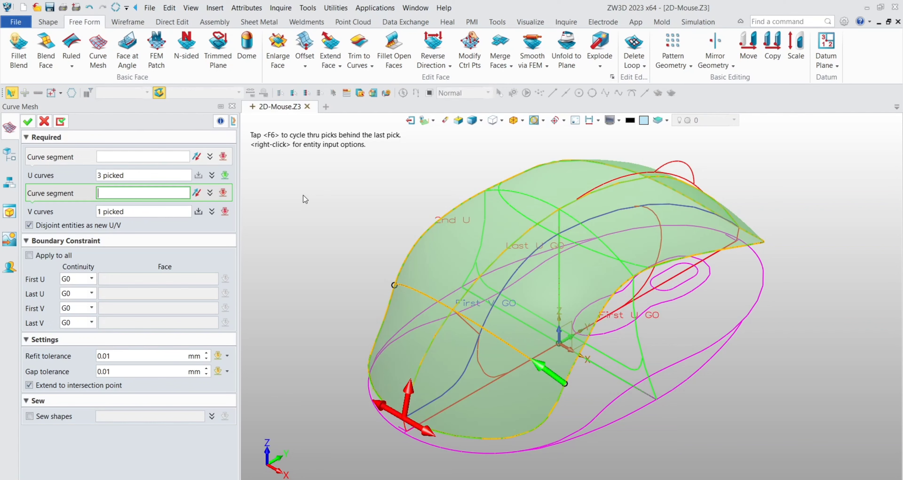
Add the green cross-section's upper arc as the second V curve and create the Curve Mesh surface
left_click(618, 254)
right_click_drag(671, 309, 668, 269)
left_click(586, 215)
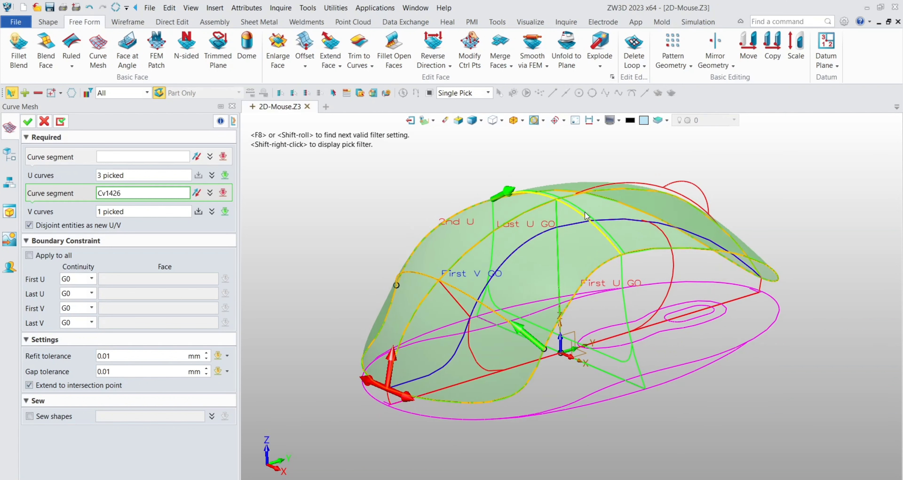
middle_click(585, 211)
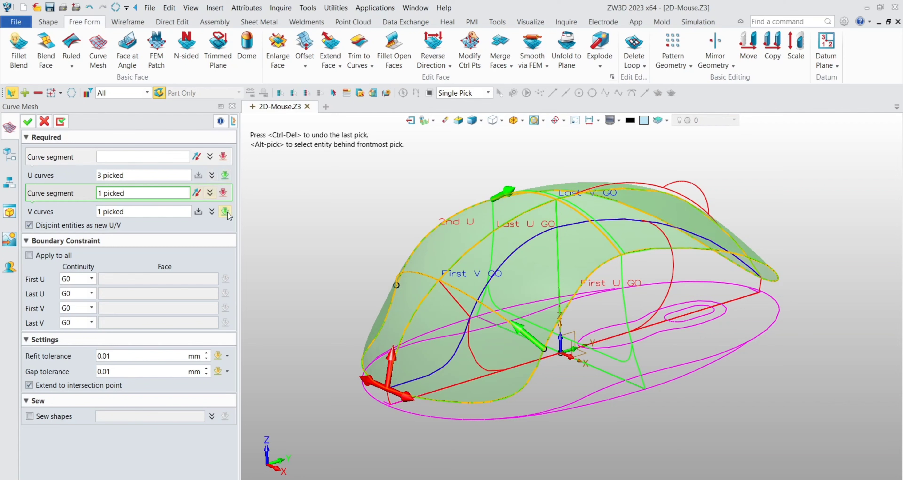
left_click(200, 210)
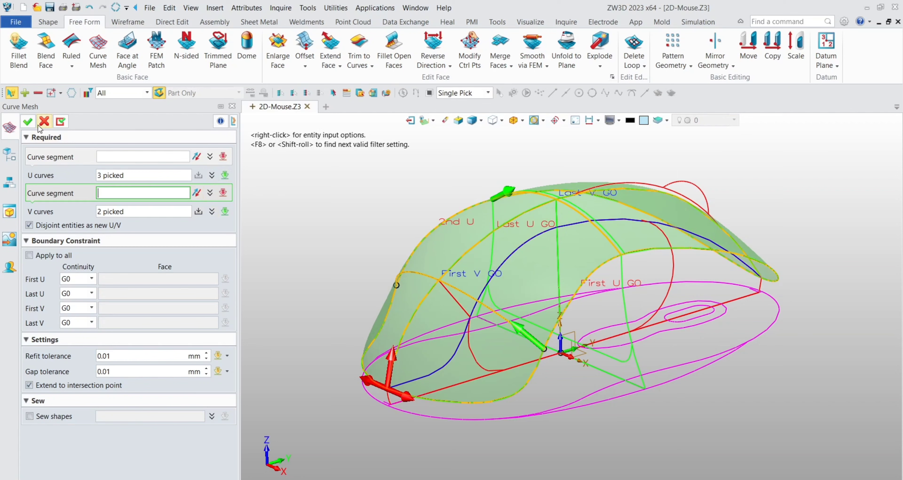
left_click(29, 121)
Start Trim to Curves on the curve mesh surface, using both halves of the outer magenta loop around the slot as trimming curves
middle_click_drag(359, 198, 512, 161)
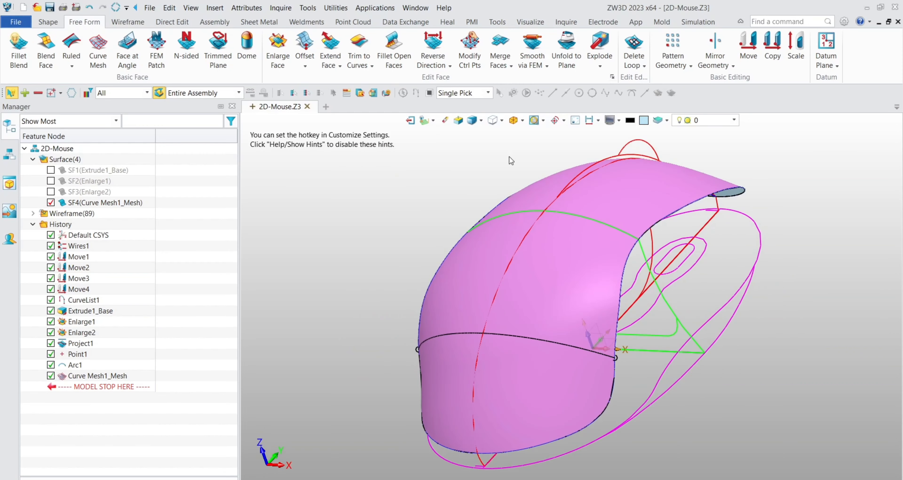
left_click(515, 120)
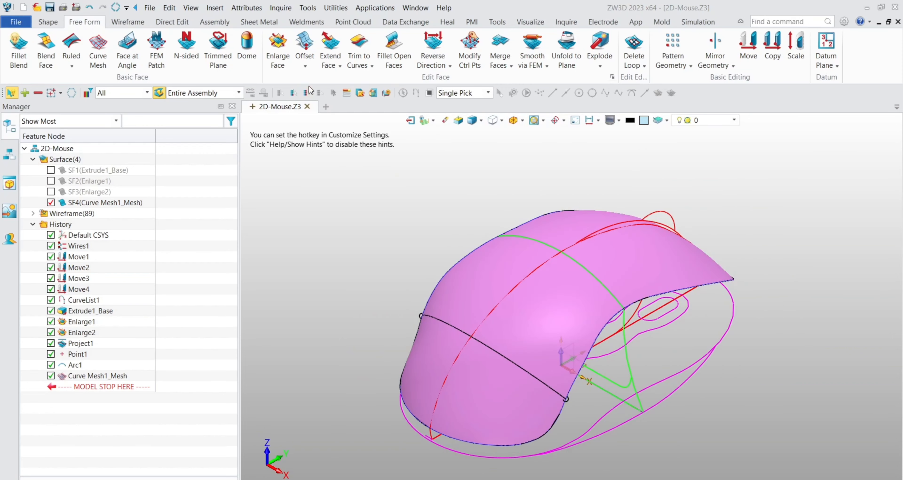
left_click(360, 44)
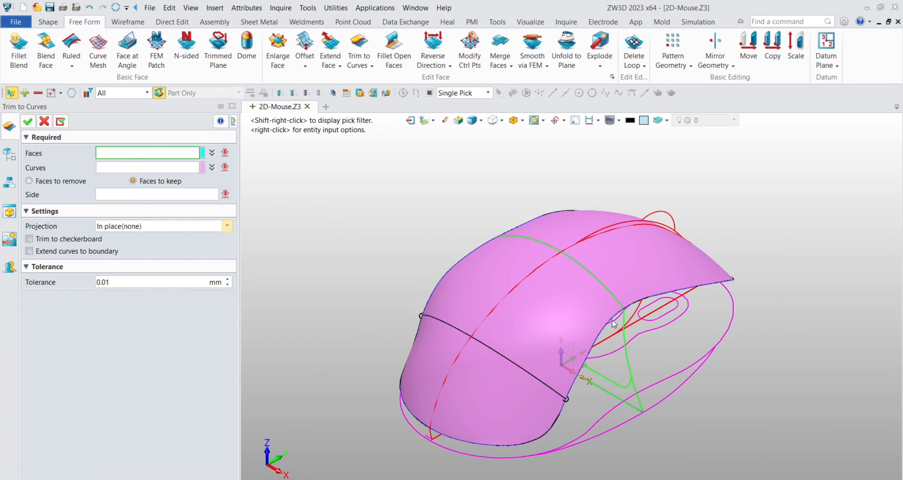
scroll(612, 321, "up", 4)
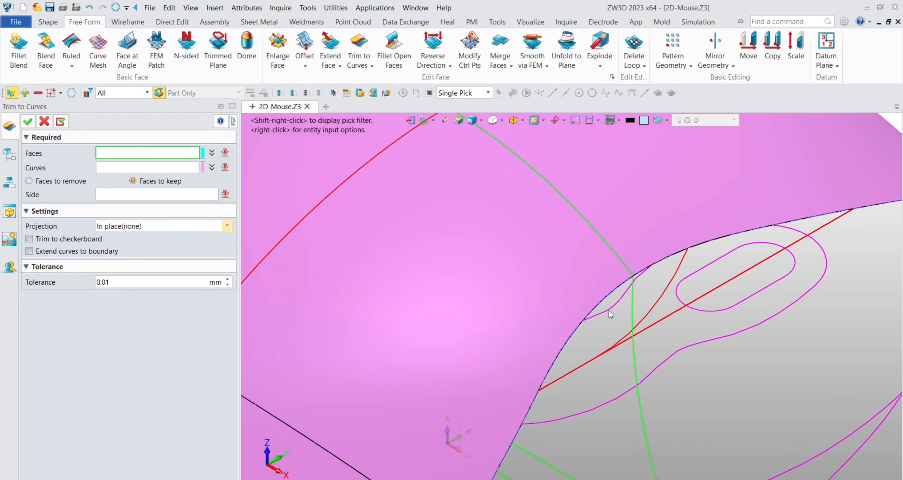
scroll(309, 210, "down", 4)
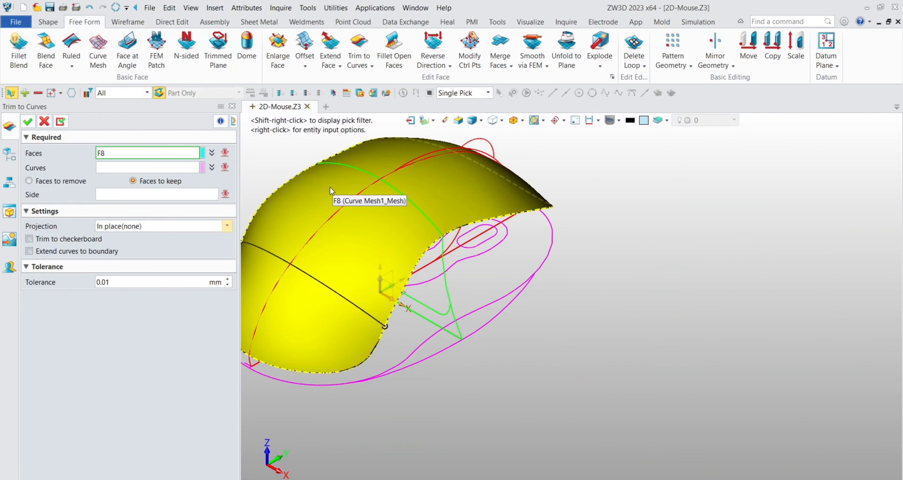
left_click(357, 217)
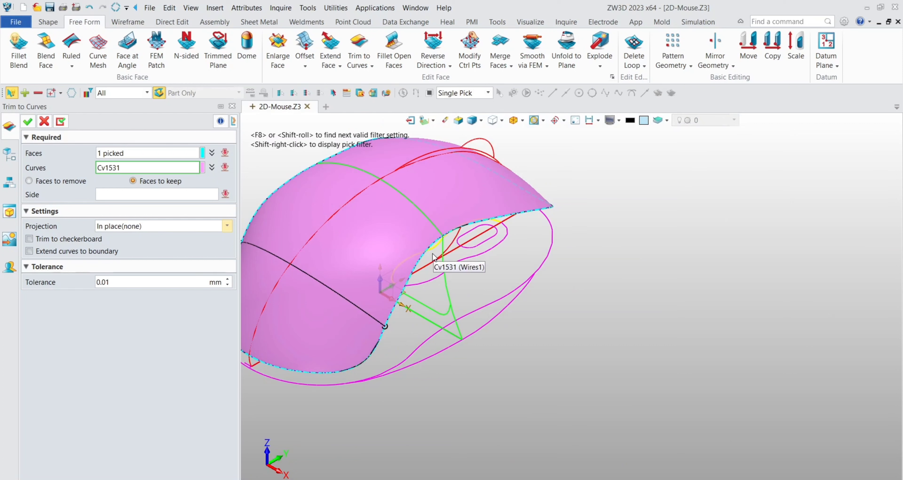
scroll(434, 251, "up", 2)
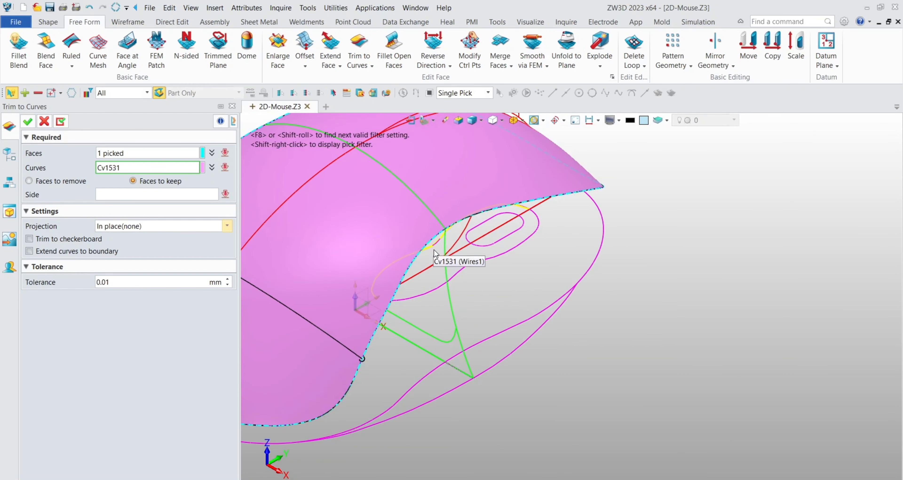
left_click(434, 250)
left_click(440, 281)
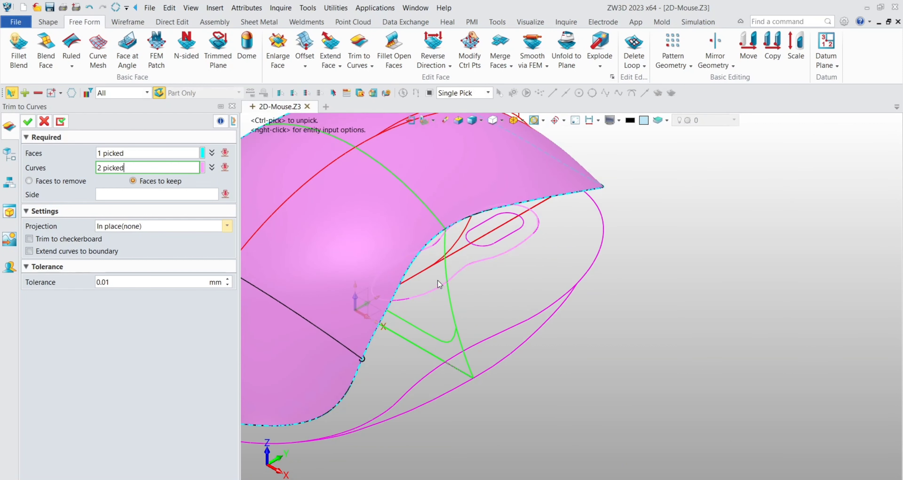
Keep the surface area outside the loop, project the curves in the Directed mode along the Z axis, and complete the trim
left_click(206, 194)
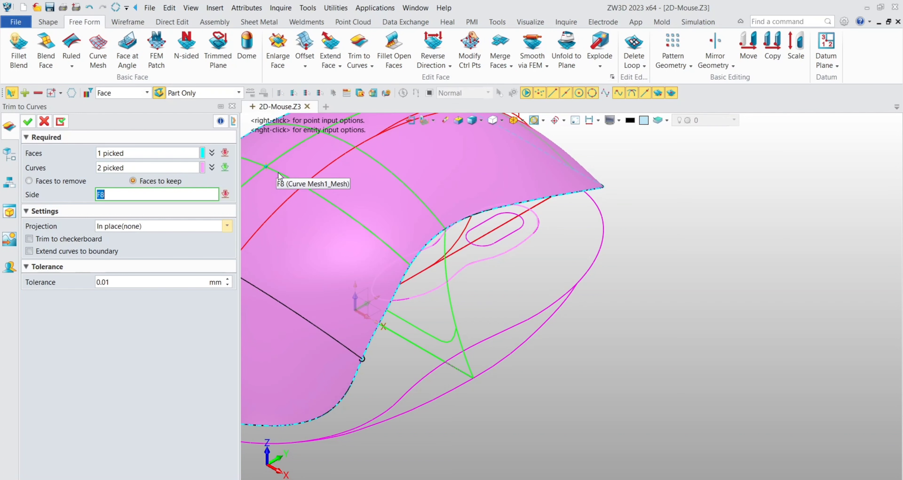
left_click(338, 238)
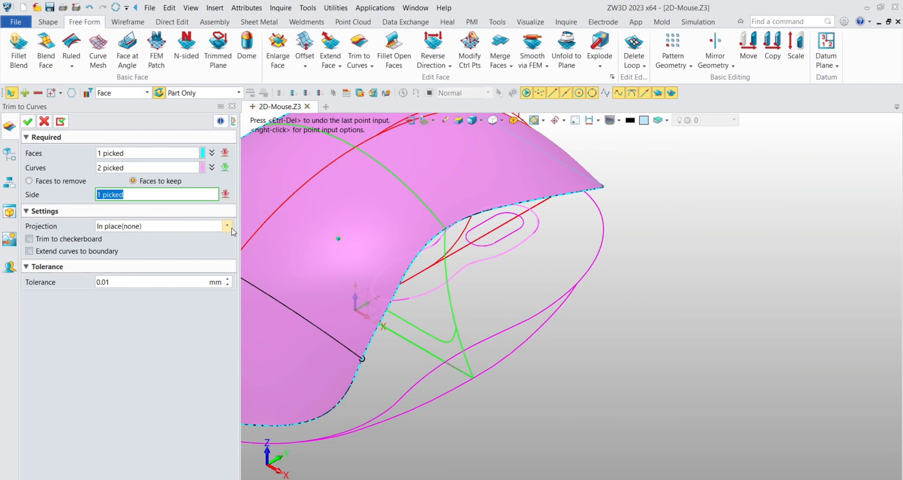
left_click(219, 225)
left_click(136, 251)
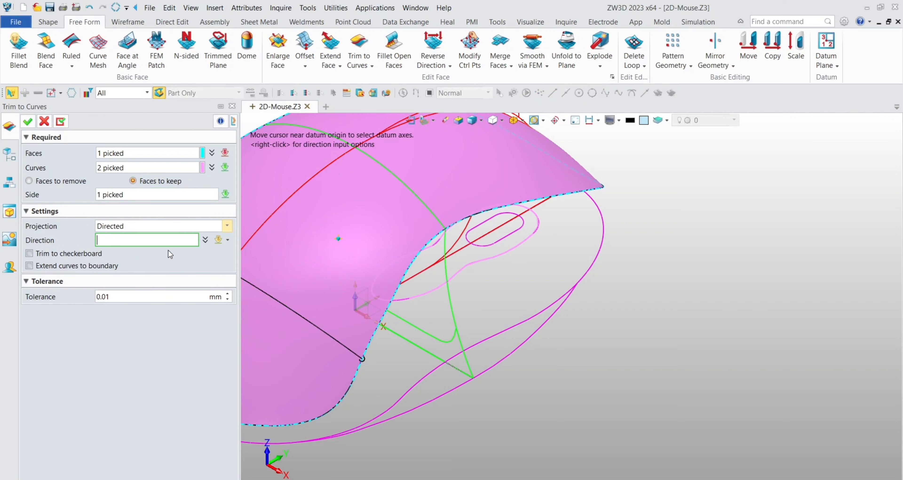
left_click(227, 240)
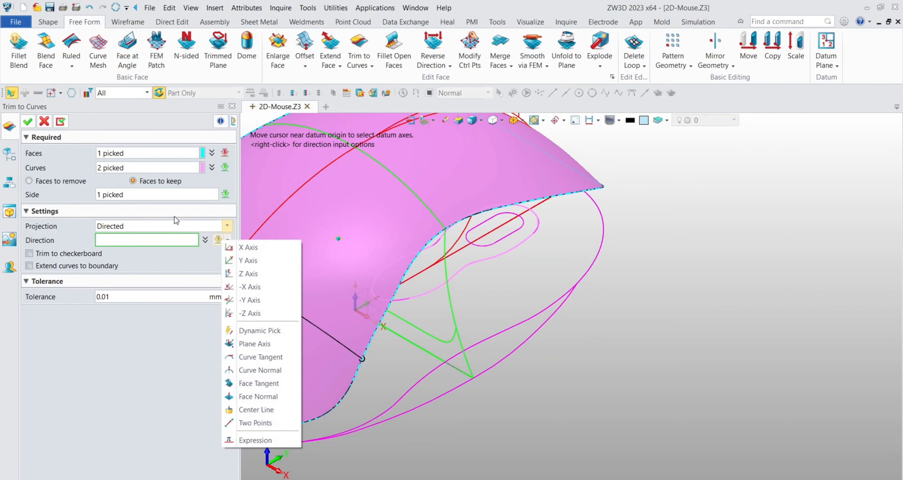
left_click(263, 273)
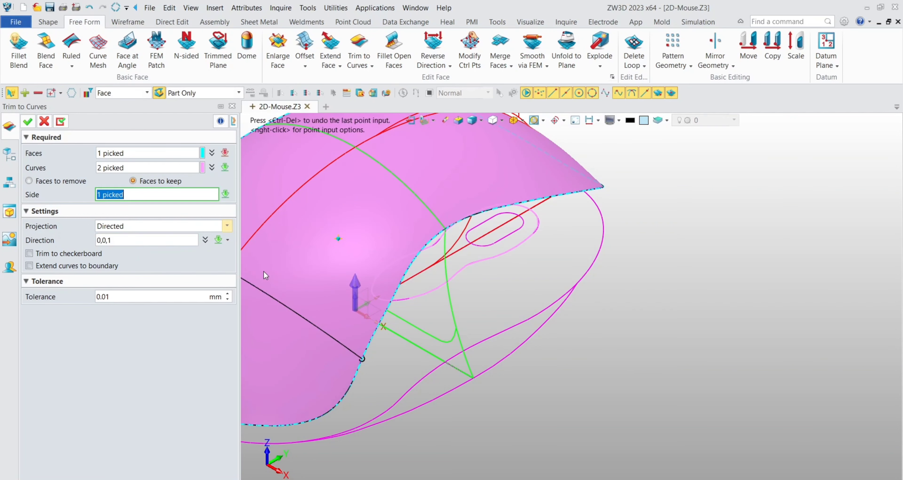
left_click(518, 121)
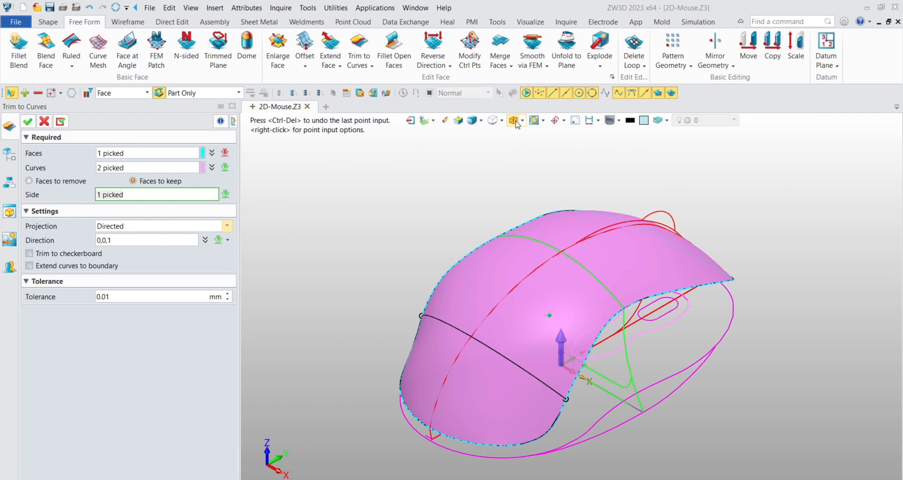
left_click(28, 121)
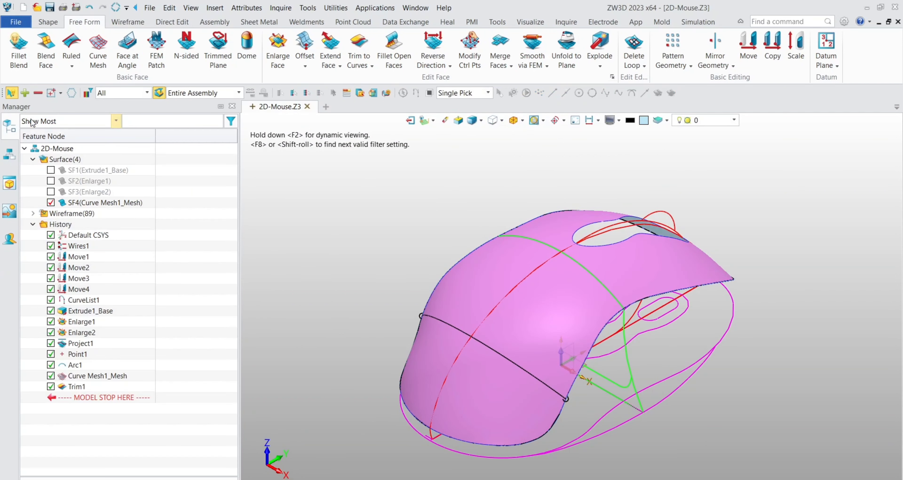
Start a Profiles loft and add the trimmed opening's -X edge as the first profile
left_click(53, 23)
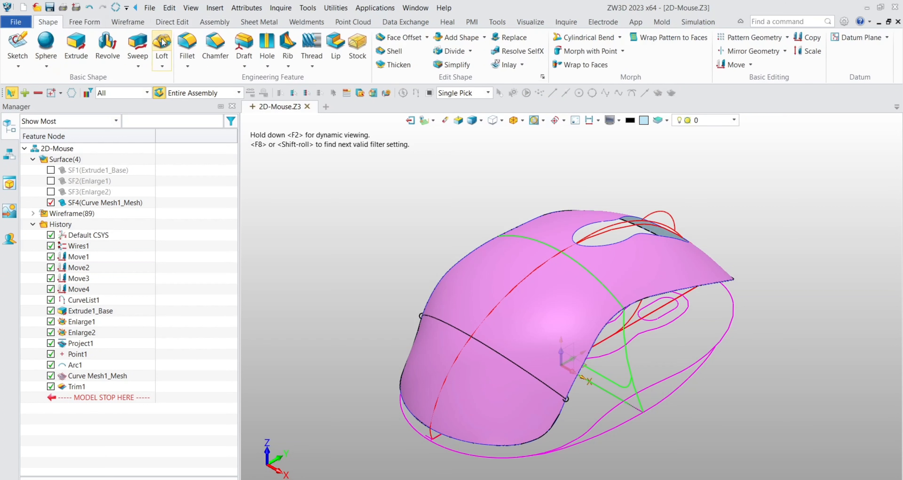
left_click(161, 48)
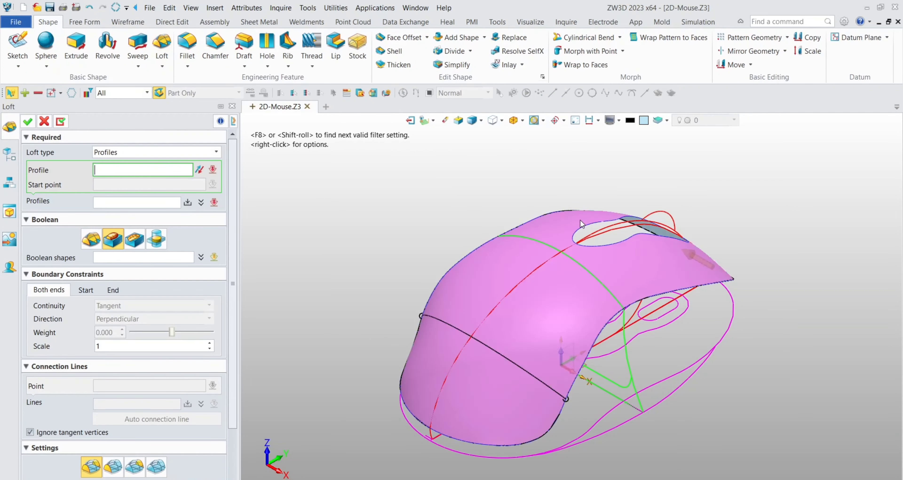
left_click(577, 228)
left_click(575, 227)
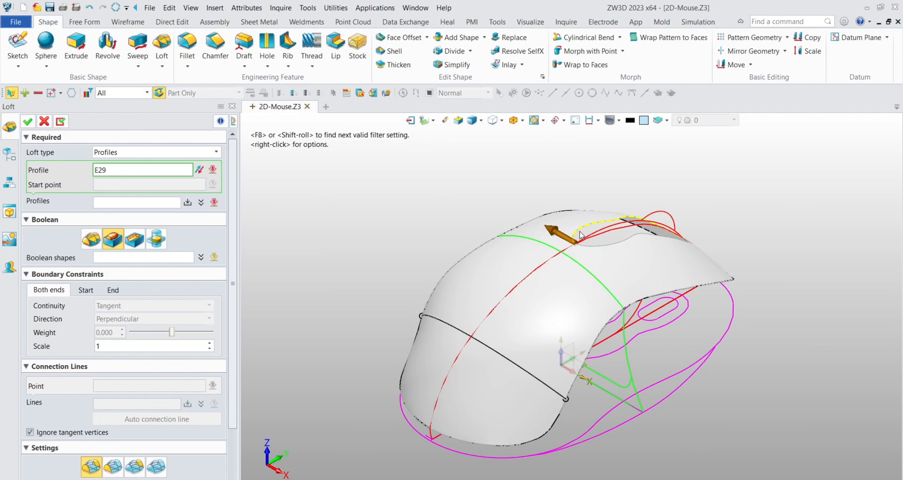
middle_click(463, 174)
Add the middle red curve and the trimmed opening's +X edge as the second and third profiles and create the loft surface
left_click(616, 224)
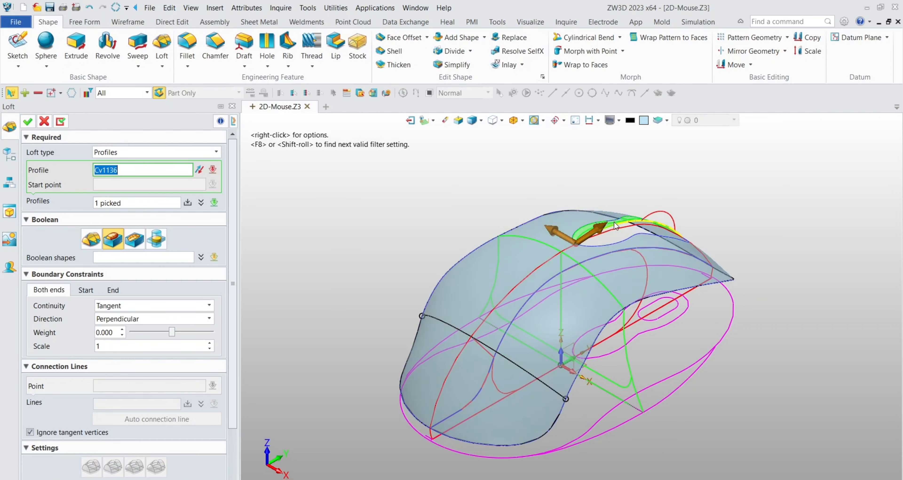
left_click(615, 226)
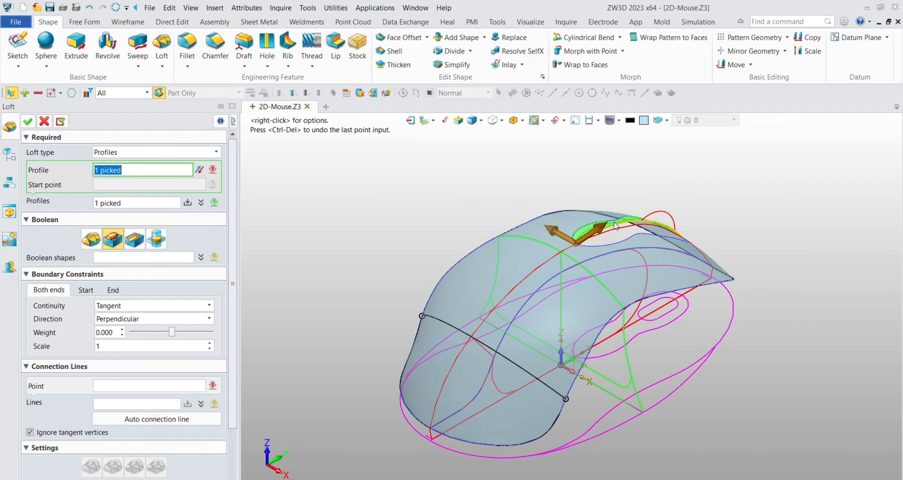
middle_click(579, 180)
left_click(620, 235)
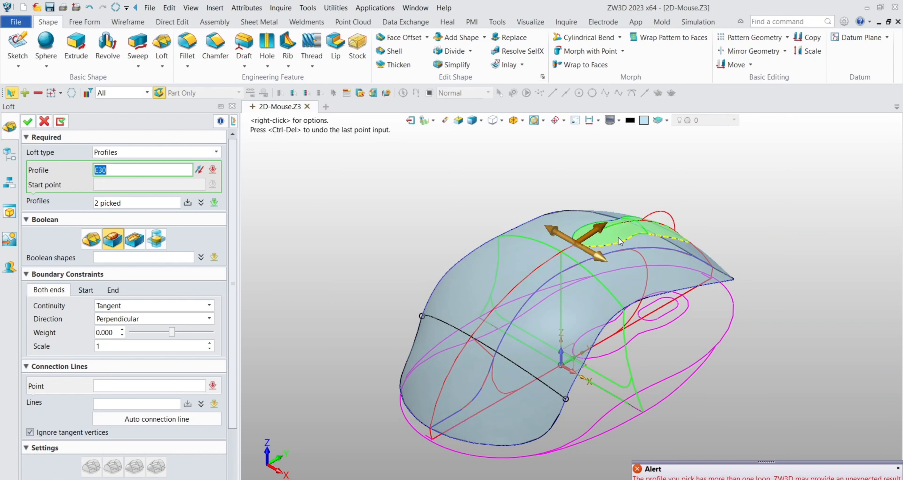
left_click(618, 239)
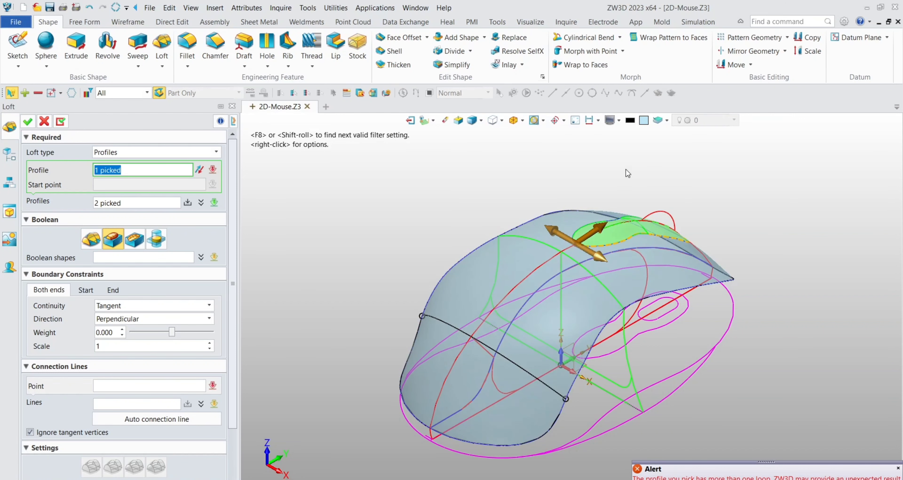
middle_click(628, 166)
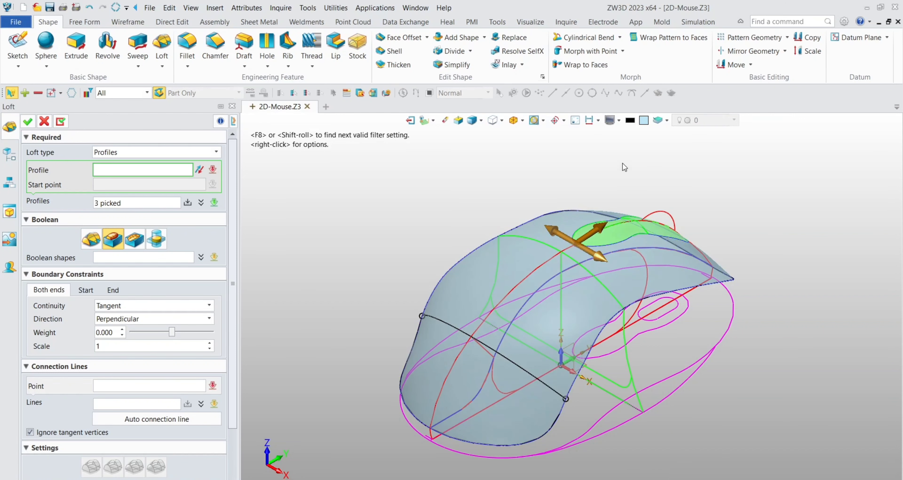
left_click(28, 122)
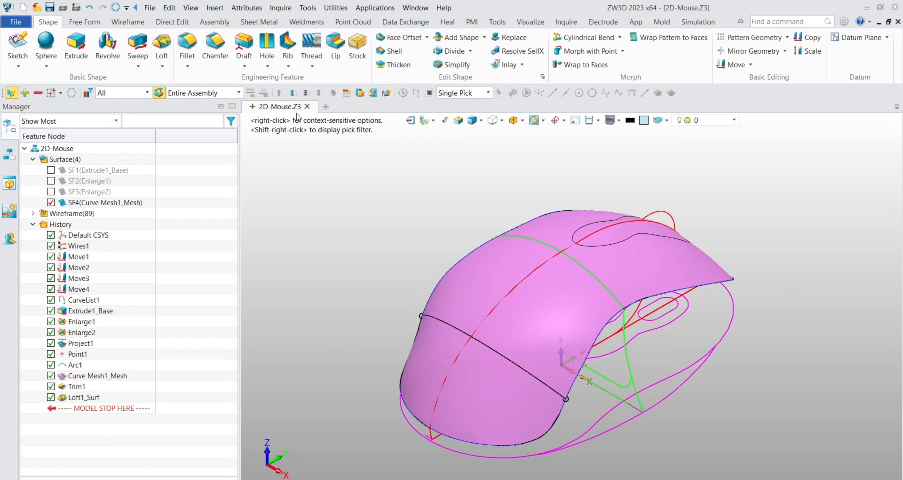
Start Trim to Curves on the lofted surface, using the inner magenta slot loop as the trimming curves
left_click(99, 23)
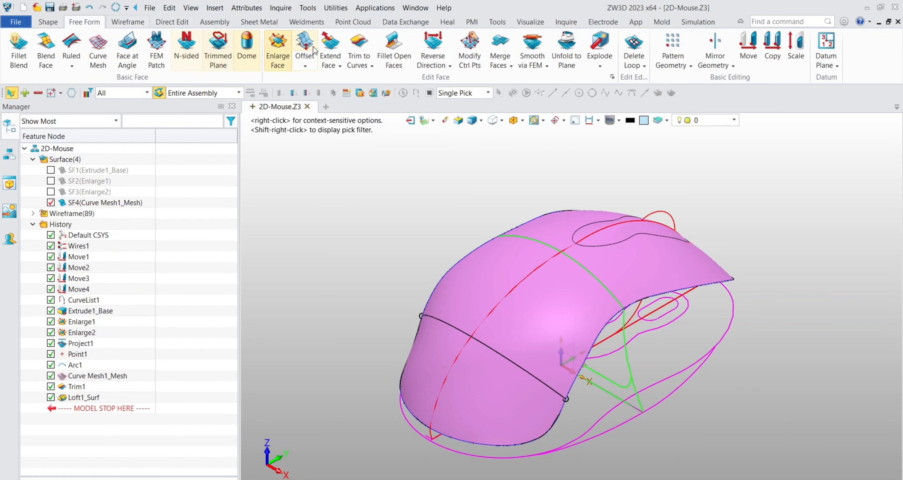
left_click(359, 50)
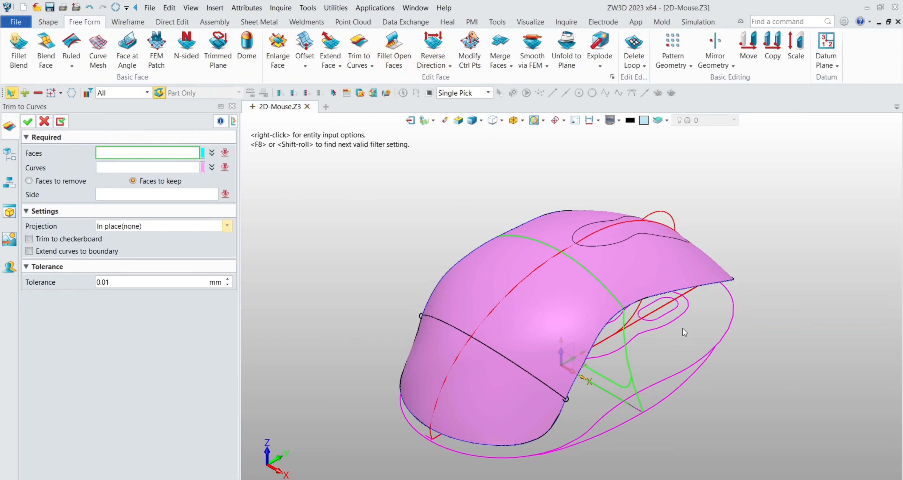
scroll(672, 315, "up", 3)
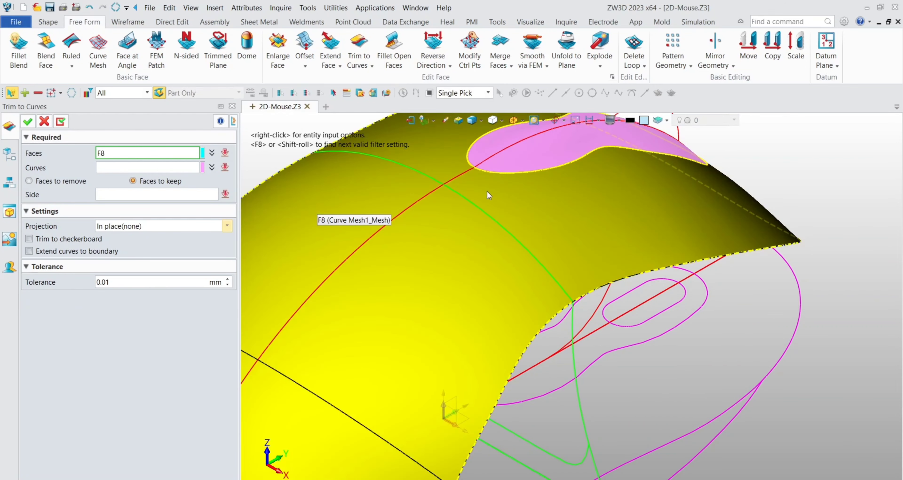
left_click(548, 169)
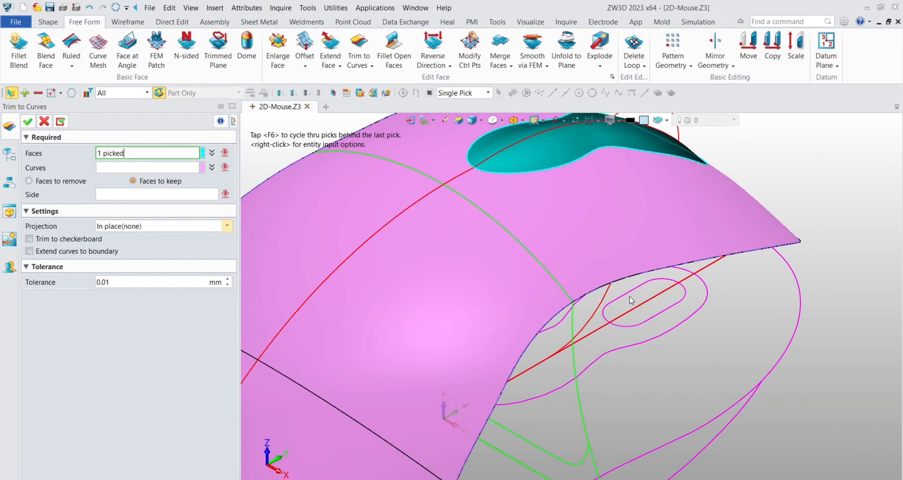
left_click(177, 167)
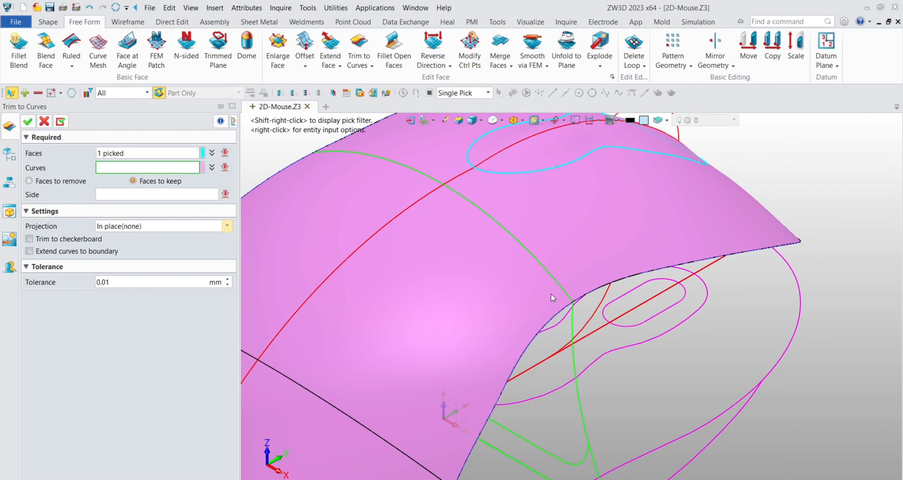
left_click(620, 299)
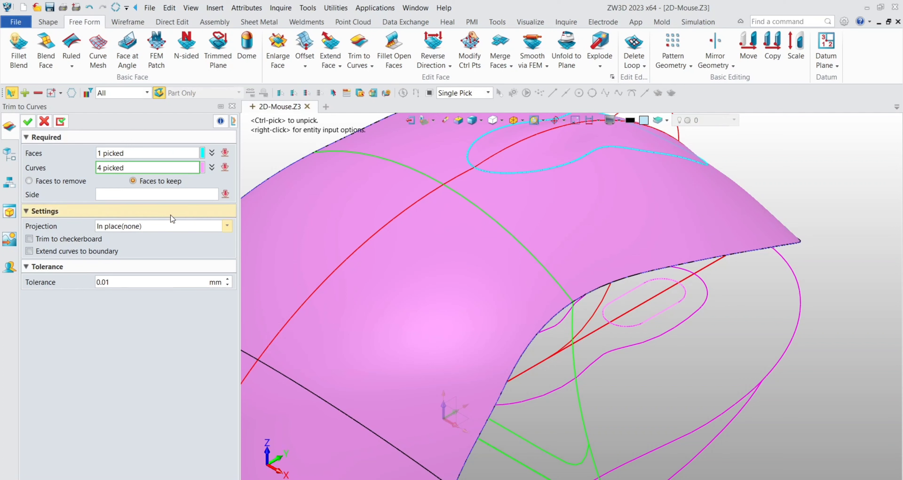
Keep the lofted surface area outside the slot, project the curves in the Directed mode along the Z axis, and complete the trim
left_click(169, 194)
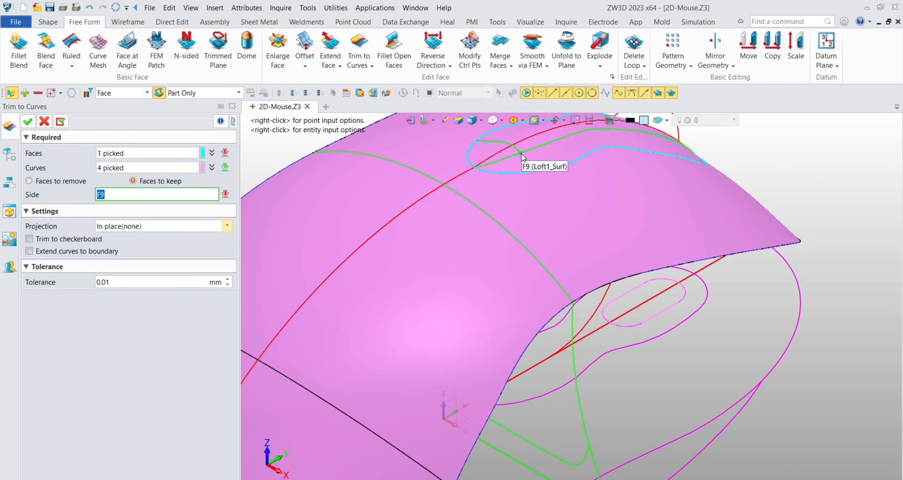
left_click(521, 153)
left_click(226, 225)
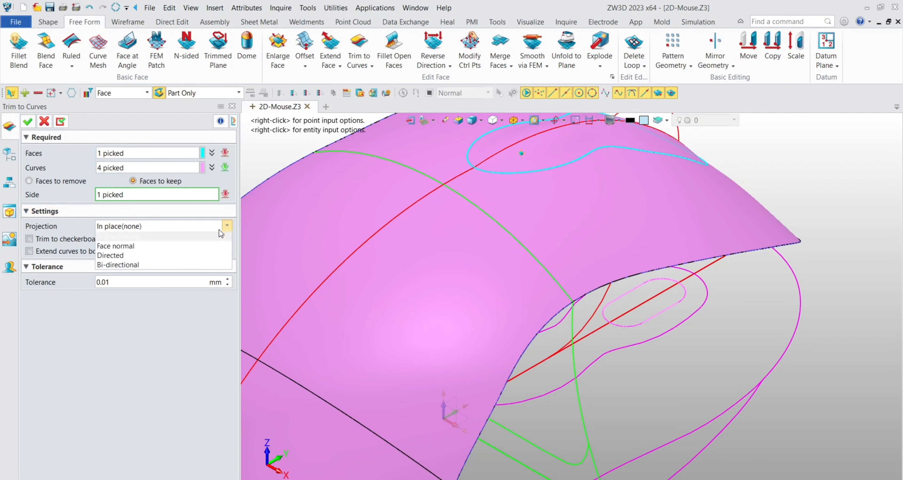
left_click(169, 253)
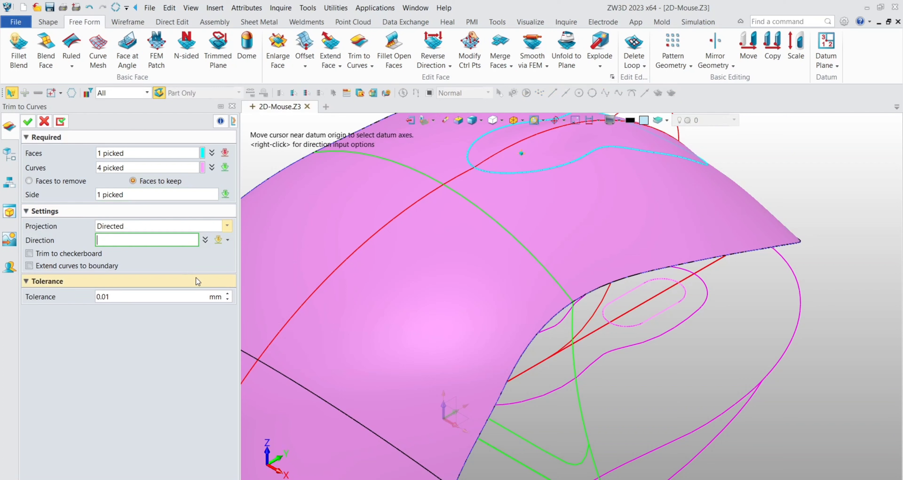
left_click(217, 240)
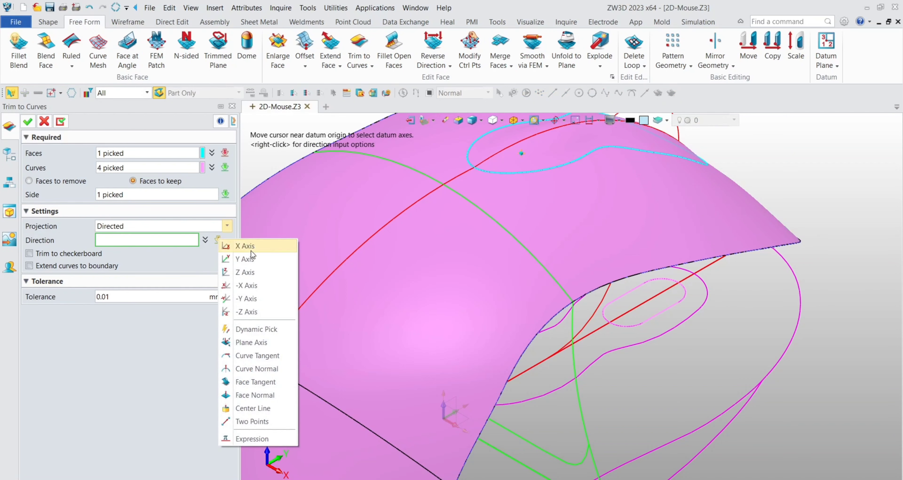
left_click(245, 272)
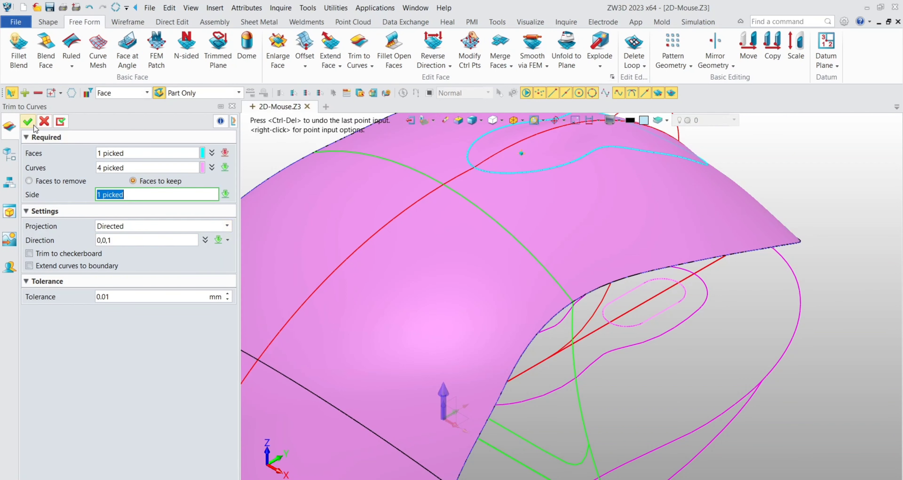
left_click(28, 121)
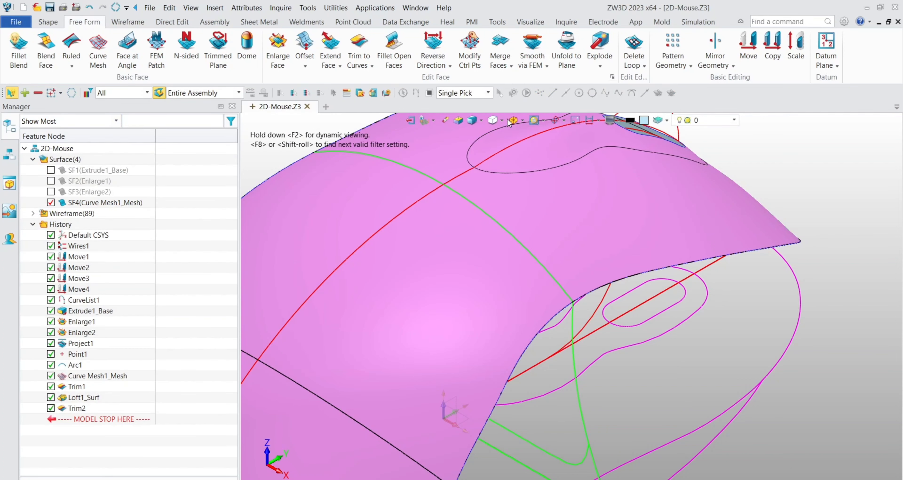
left_click(515, 120)
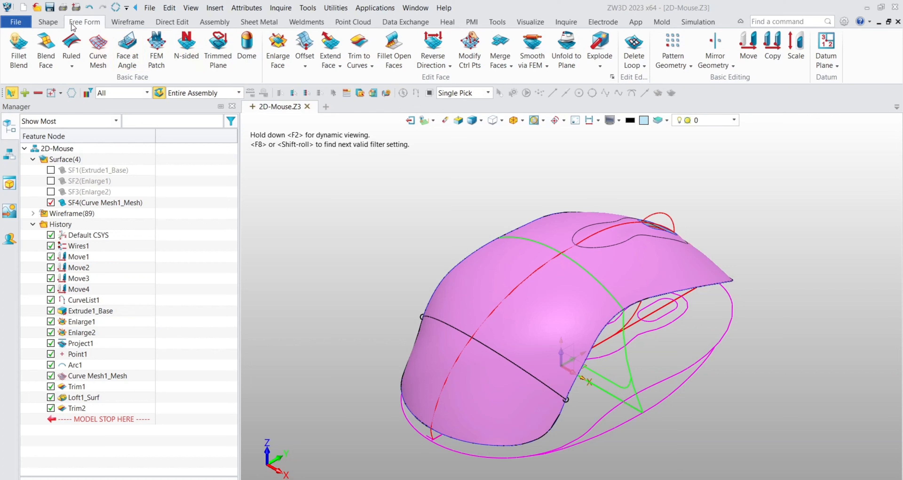
Create a tangent Blend curve from the short base line at the -Y end to the adjacent end of the +X magenta side curve
left_click(121, 26)
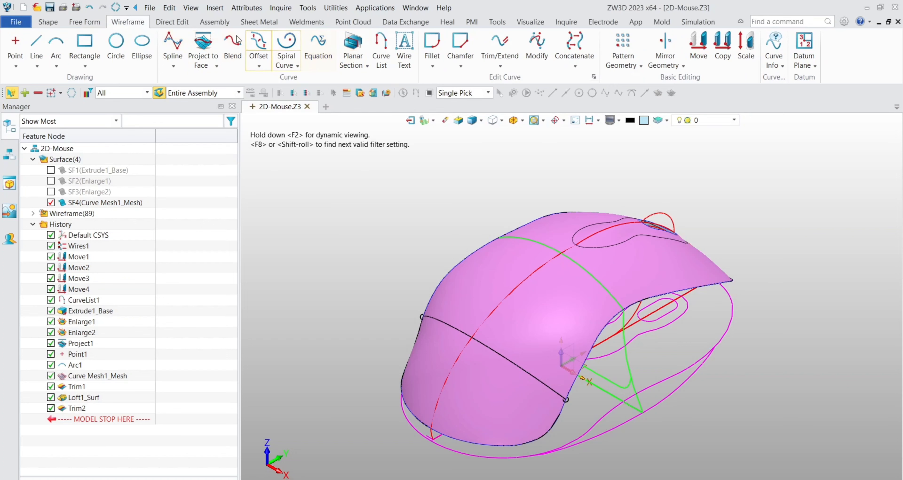
left_click(233, 45)
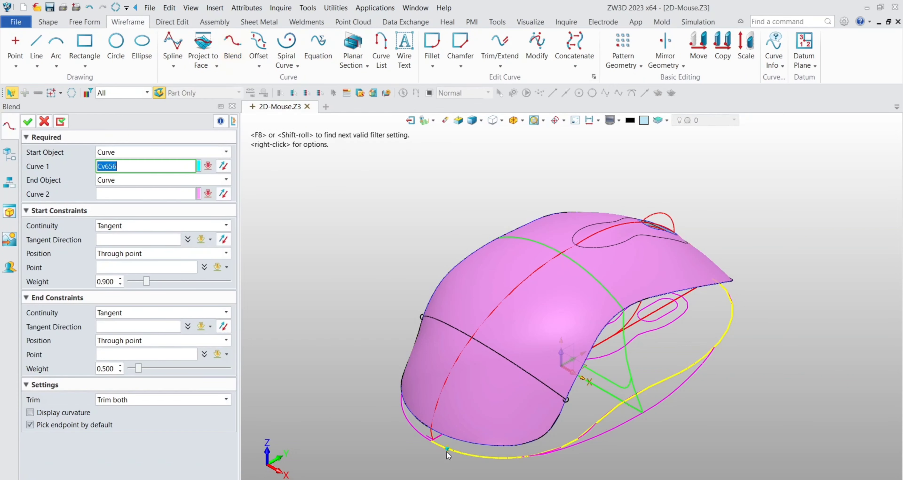
scroll(435, 445, "up", 8)
left_click(394, 408)
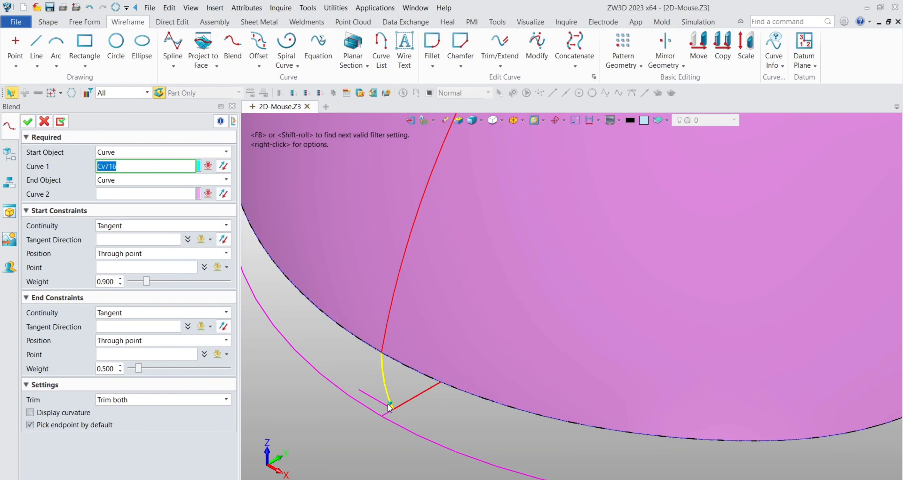
left_click(394, 410)
left_click(395, 410)
scroll(448, 423, "down", 7)
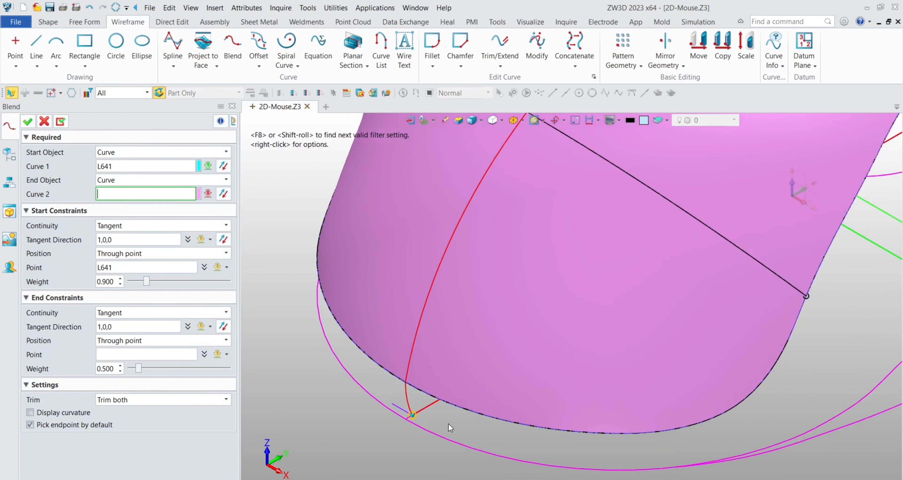
scroll(575, 453, "up", 5)
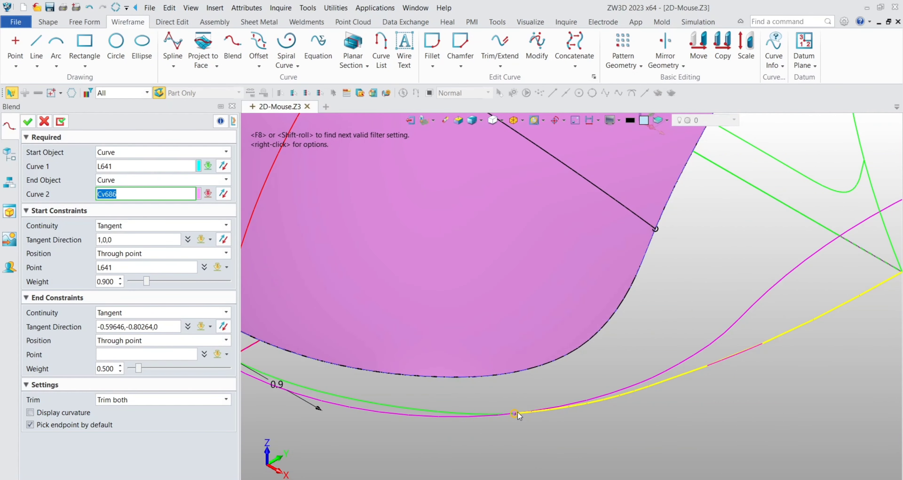
left_click(517, 412)
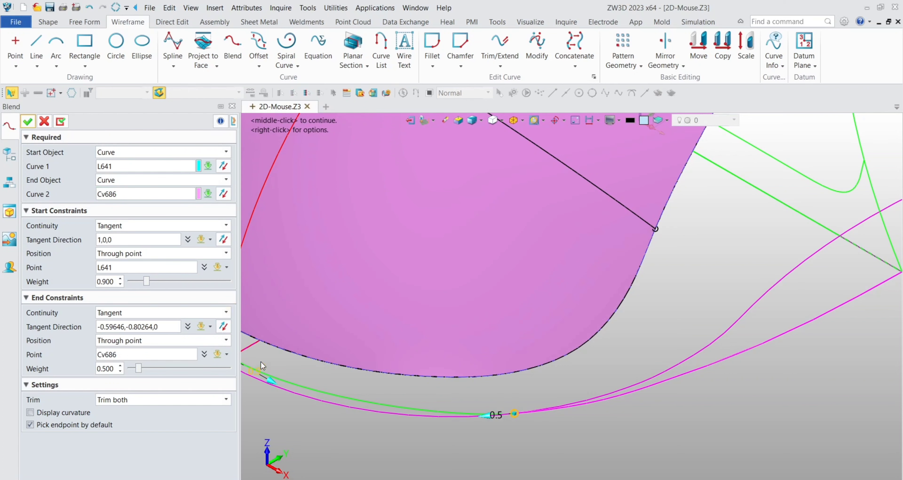
left_click(61, 122)
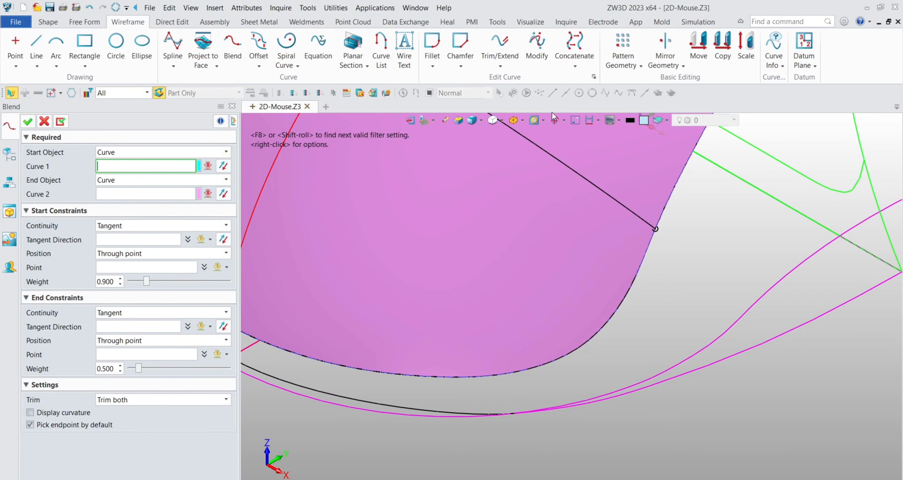
Create a second tangent Blend curve from the short base line at the +Y end to the other end of the +X magenta side curve
left_click(514, 120)
middle_click_drag(460, 192, 428, 252)
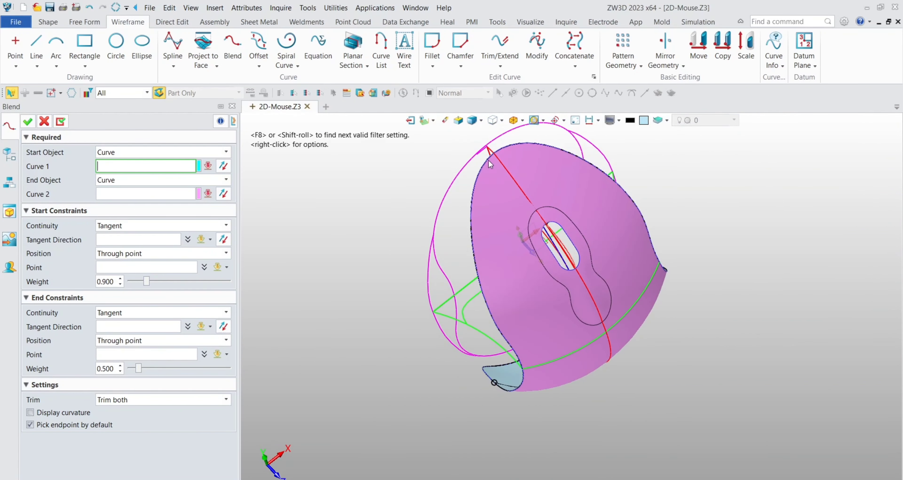
scroll(496, 138, "up", 6)
scroll(458, 155, "up", 2)
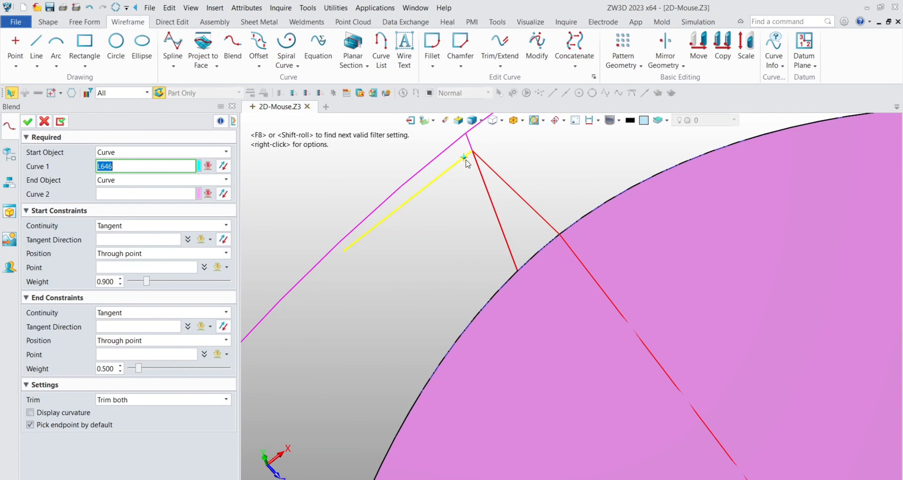
left_click(471, 159)
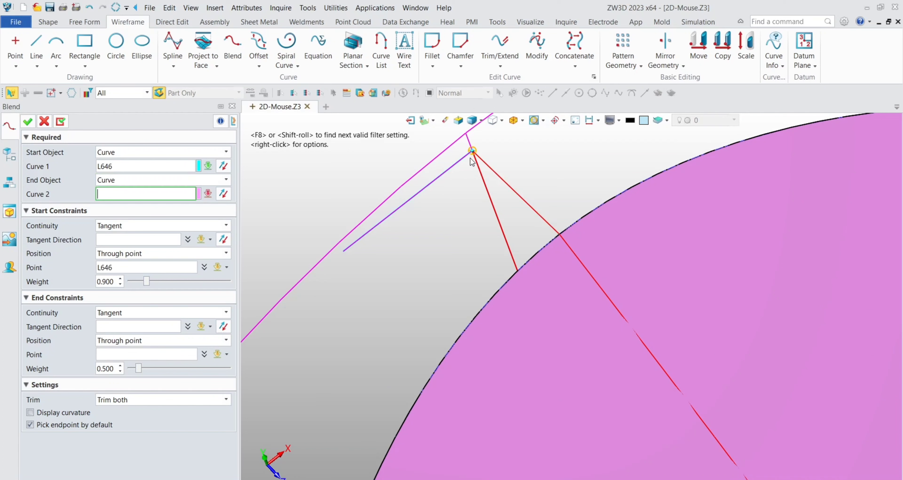
left_click(512, 122)
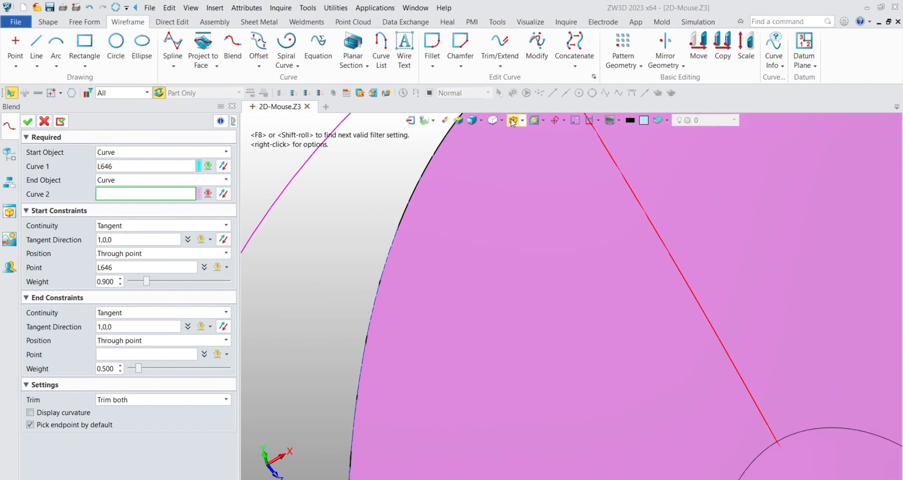
scroll(737, 361, "up", 3)
left_click(642, 349)
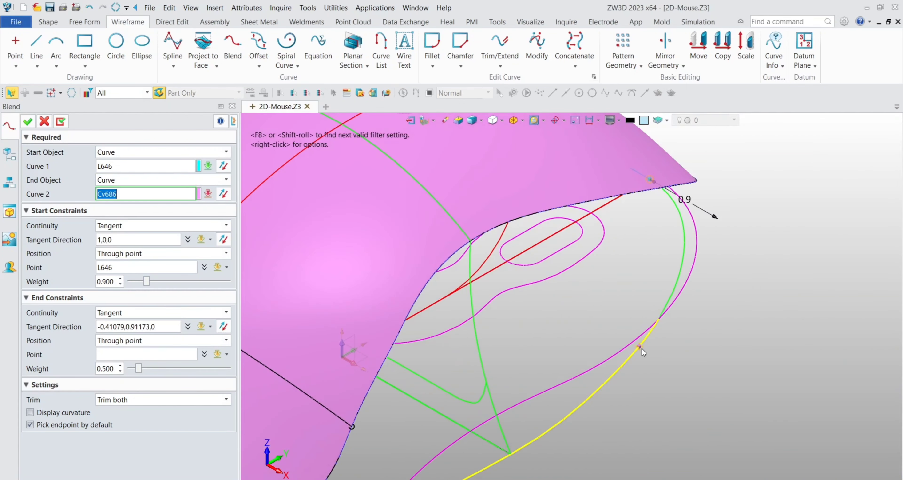
left_click(659, 318)
left_click(659, 319)
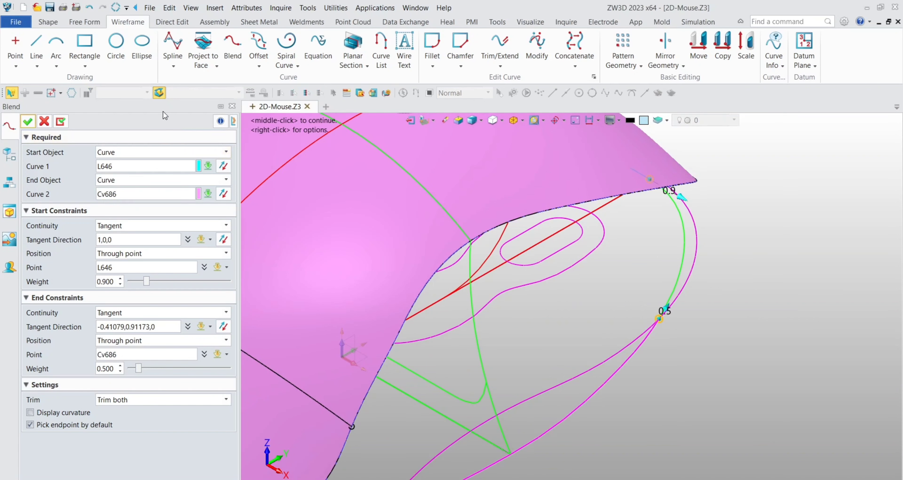
left_click(28, 121)
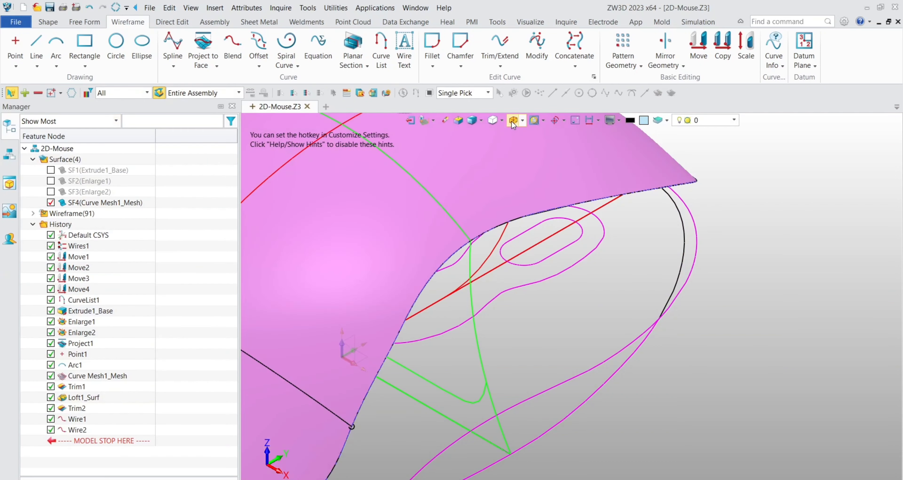
left_click(513, 120)
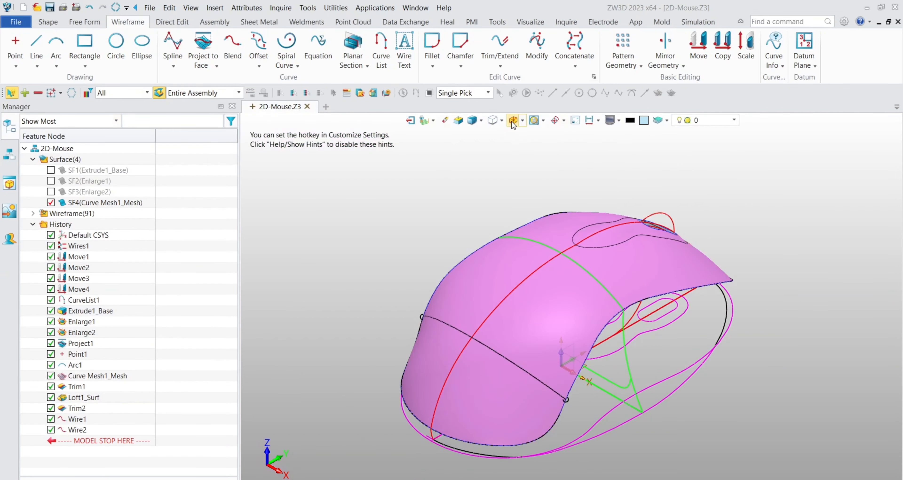
Start a Curve Mesh and add the +X boundary edge of the pink top surface as the first U curve
left_click(82, 21)
left_click(98, 49)
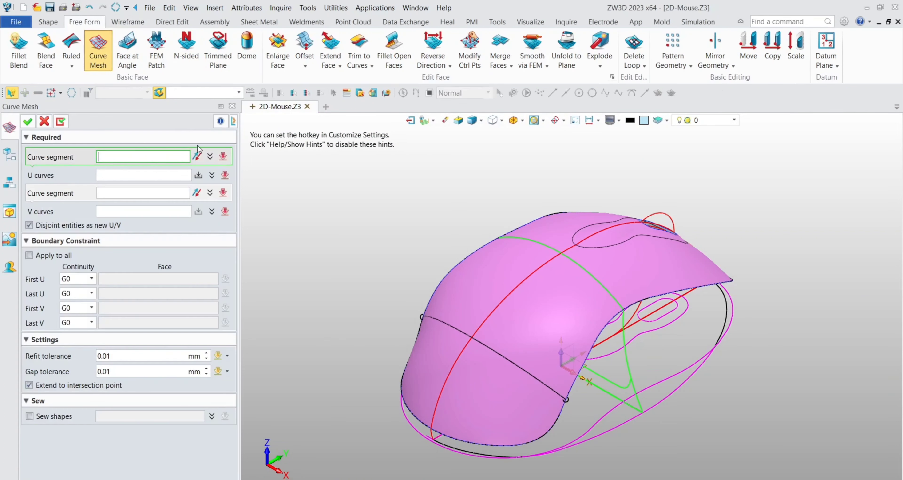
left_click(447, 434)
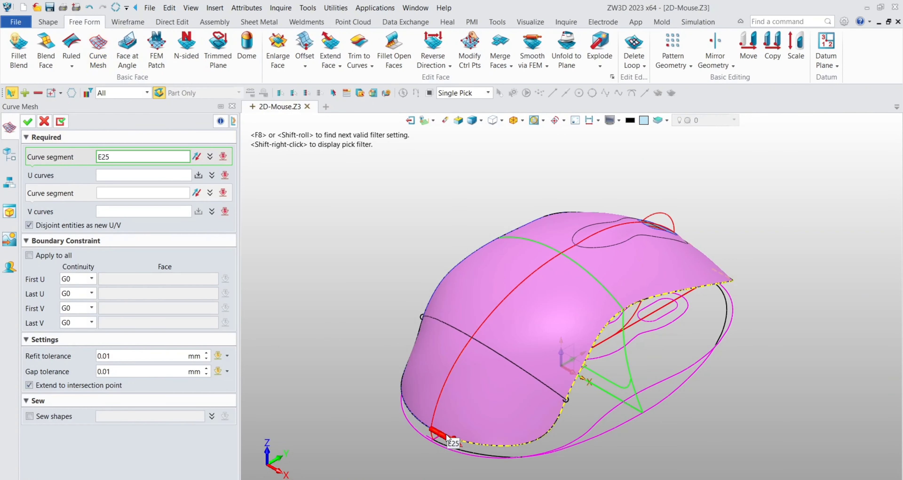
left_click(446, 434)
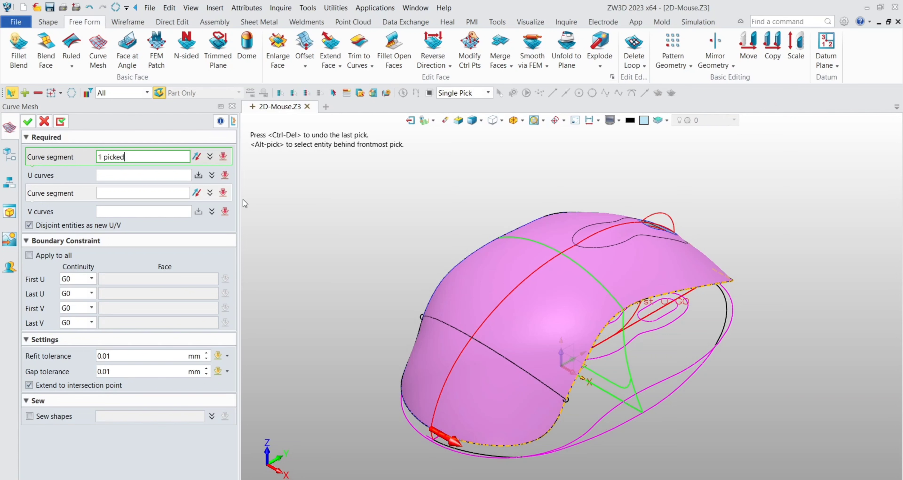
left_click(199, 175)
Add the +X base chain as the second U curve, combining the -Y blend curve, the magenta side curve and the +Y blend curve
scroll(447, 445, "up", 4)
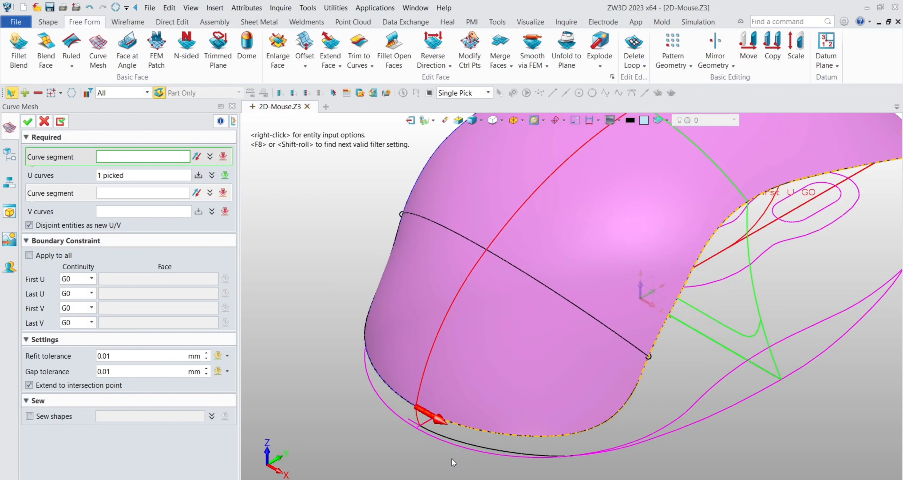
left_click(456, 425)
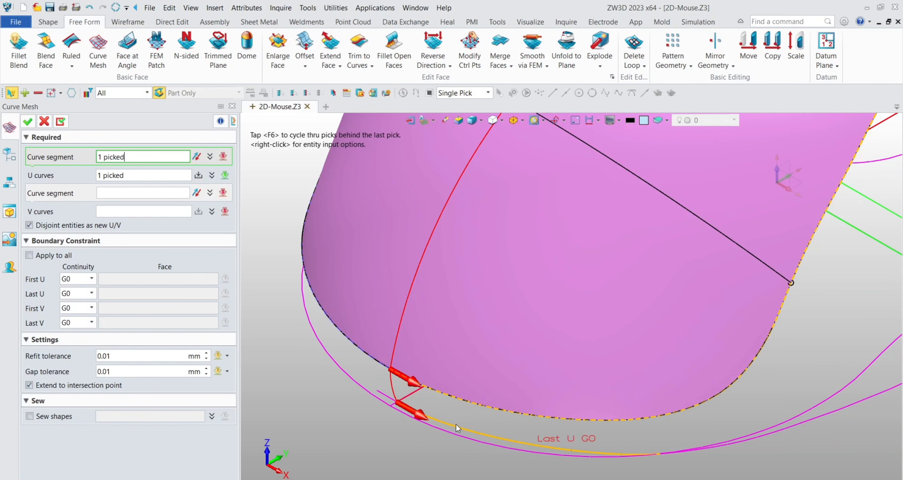
left_click(794, 428)
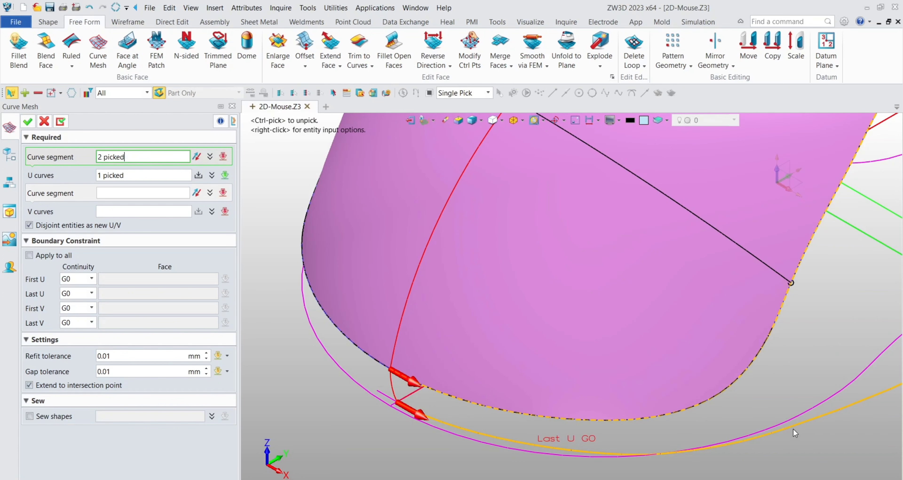
scroll(792, 429, "down", 3)
scroll(803, 406, "down", 3)
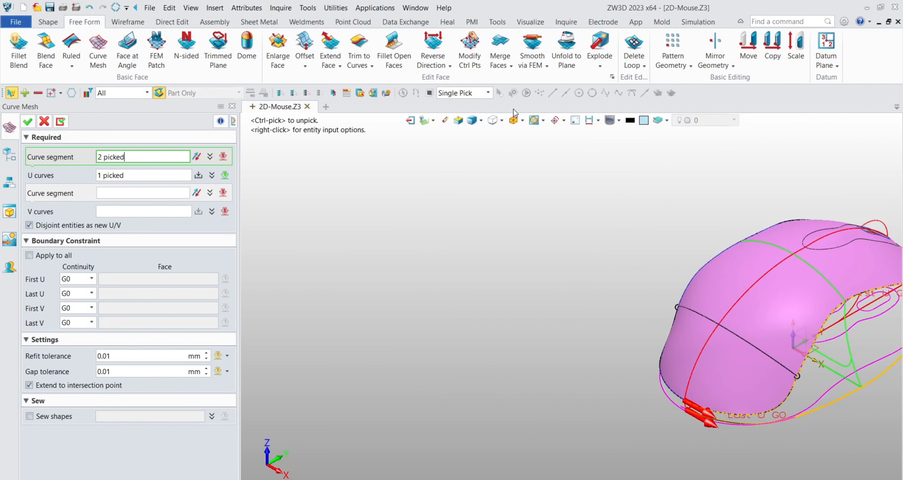
key("ctrl+a")
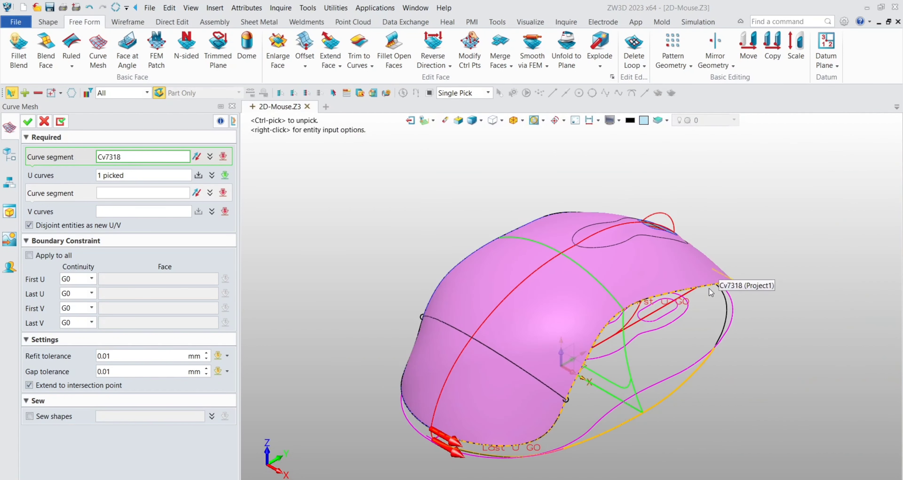
left_click(725, 307)
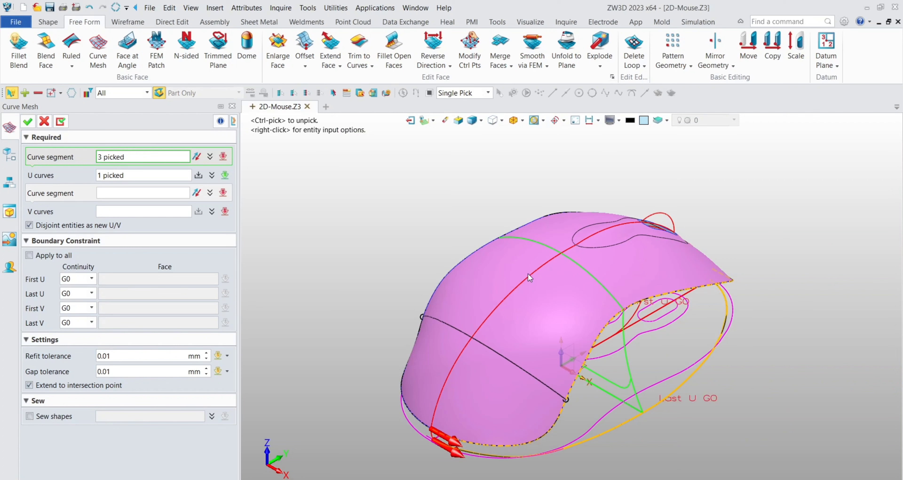
middle_click(282, 201)
left_click(168, 187)
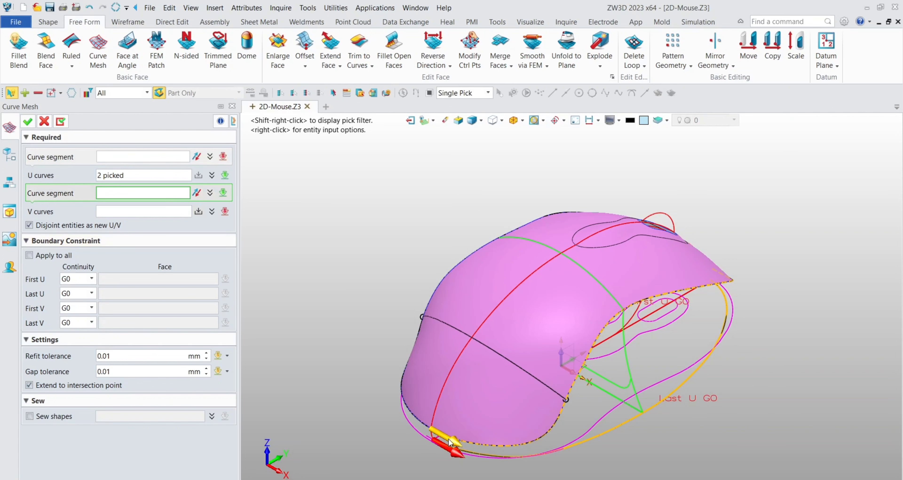
Use the short red curve at the -Y end, the green side section and the short red +Y end curve as V curves, and complete the mesh
scroll(436, 447, "up", 5)
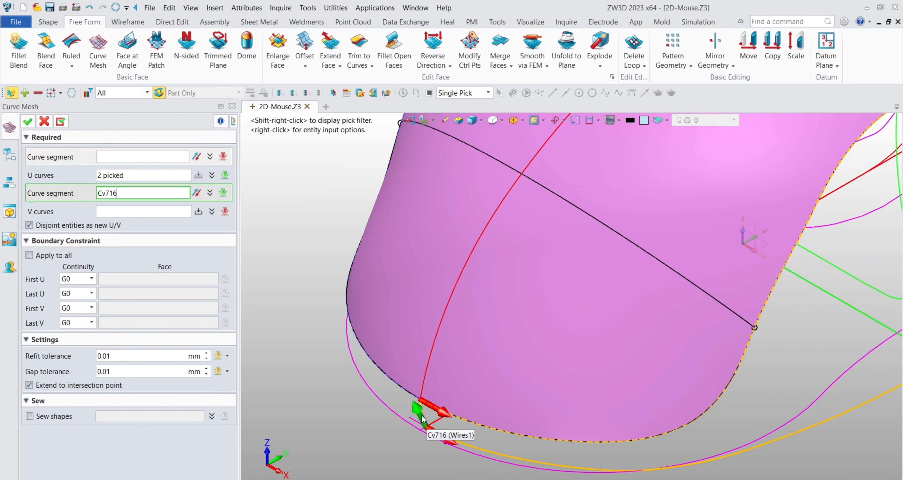
left_click(423, 418)
scroll(686, 420, "down", 4)
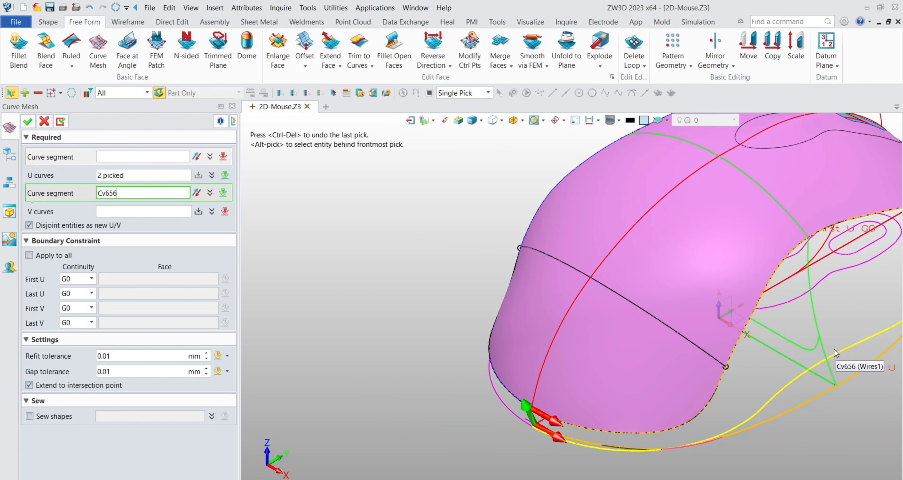
left_click(836, 353)
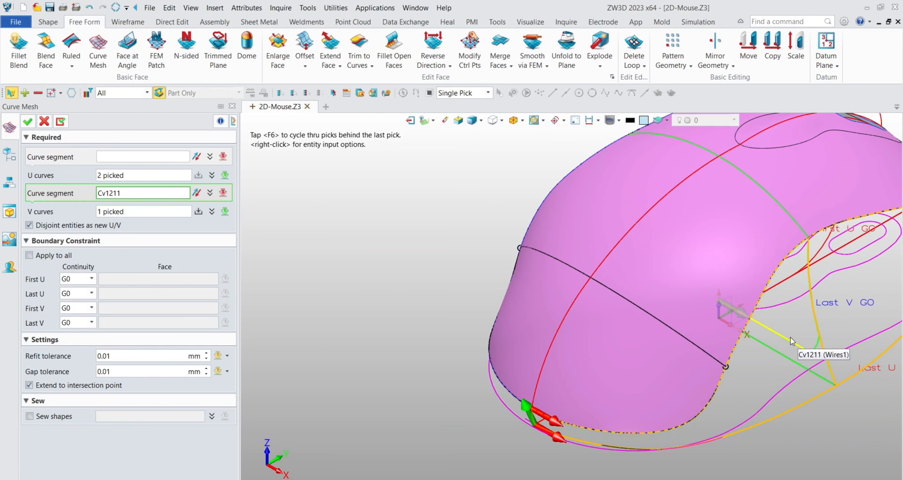
left_click(792, 341)
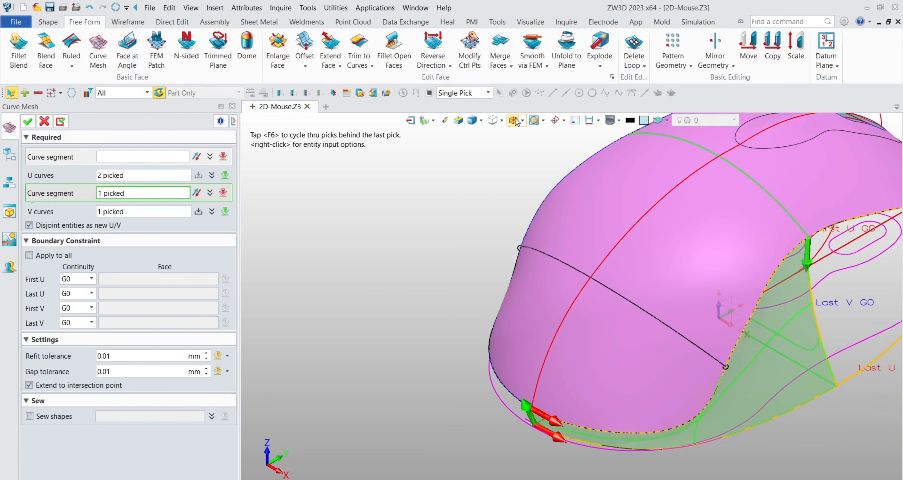
left_click(515, 121)
right_click_drag(758, 280, 697, 317)
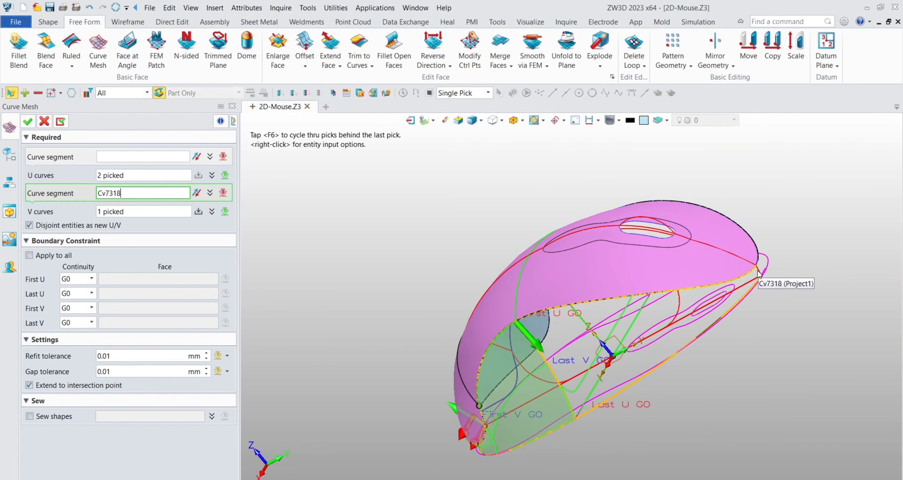
scroll(766, 273, "up", 2)
left_click(765, 272)
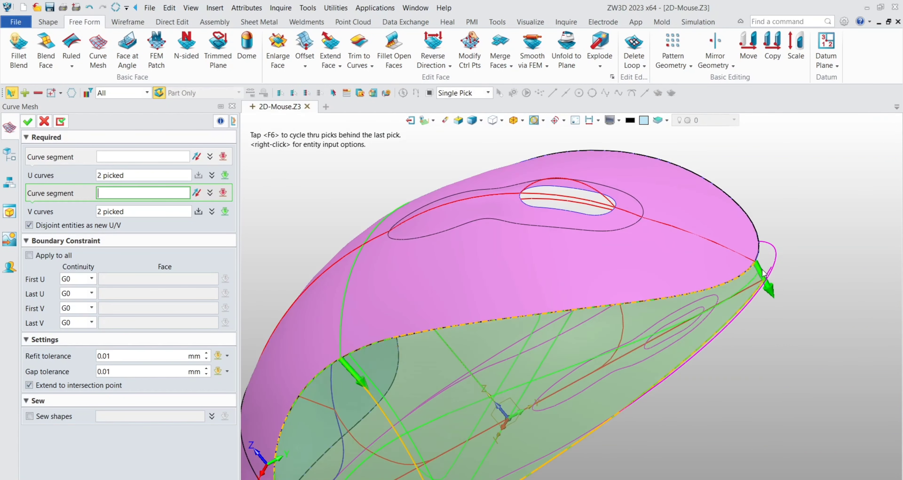
left_click(30, 122)
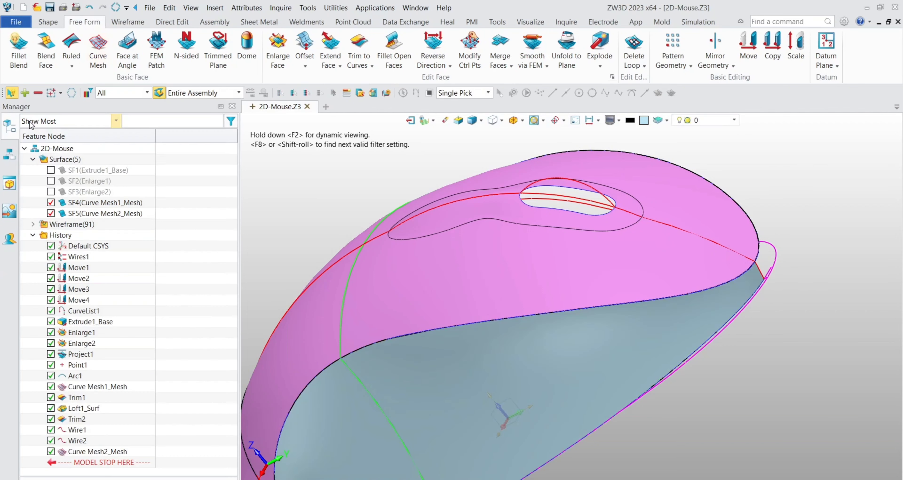
Mirror the +X side surface about the default YZ plane as an associative copy
left_click(513, 121)
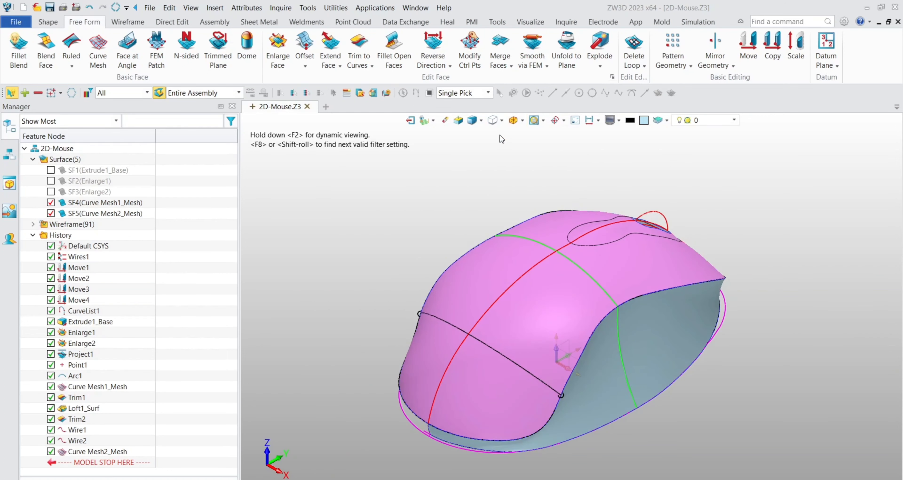
left_click(719, 43)
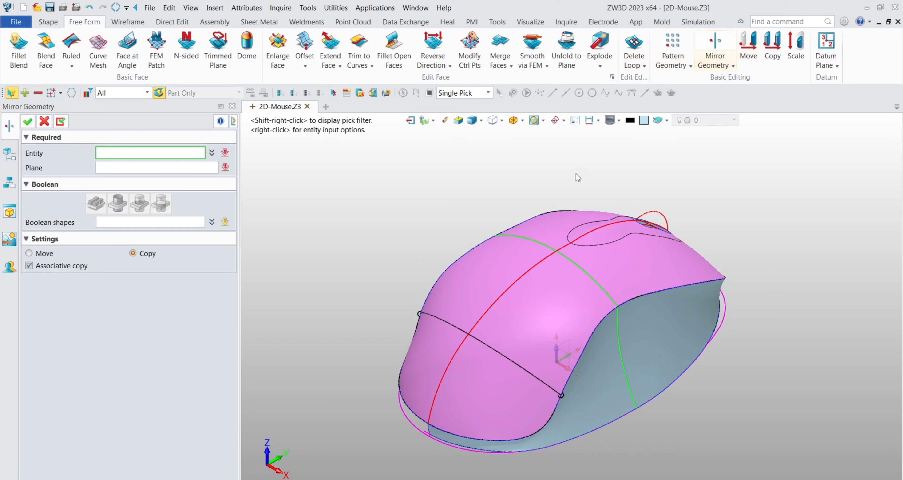
left_click(651, 328)
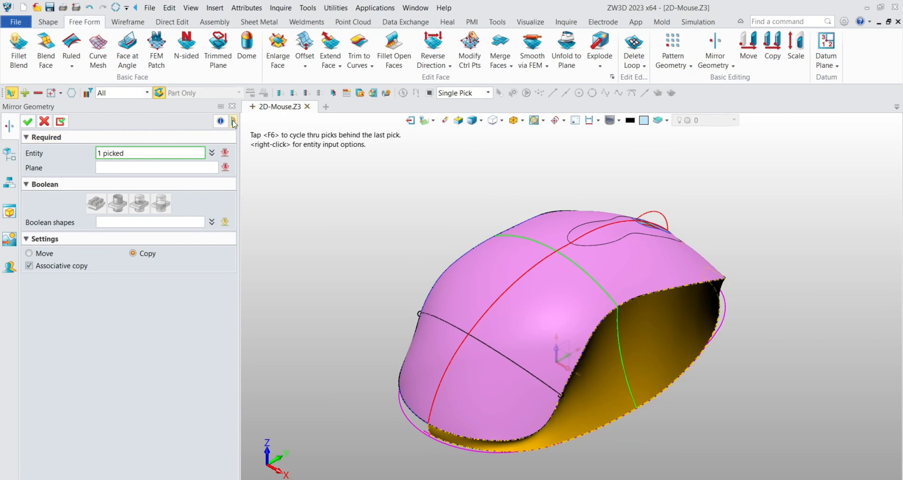
middle_click_drag(288, 178, 387, 229)
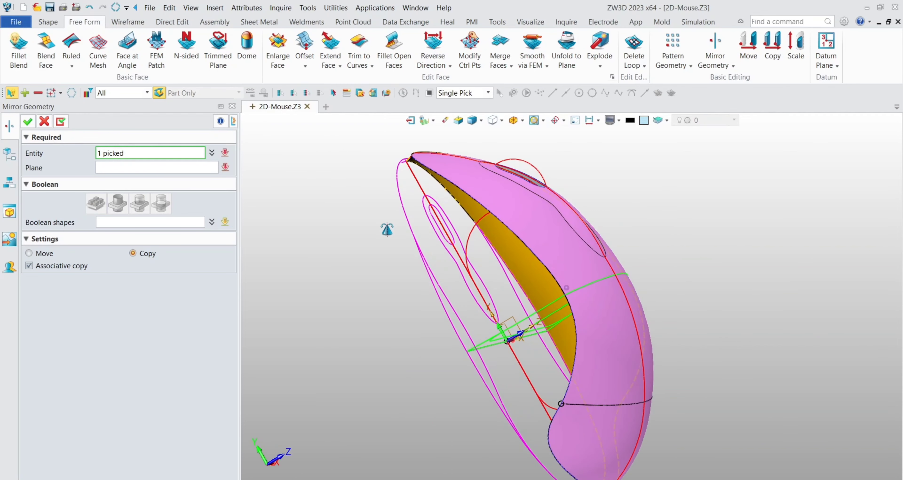
left_click(514, 320)
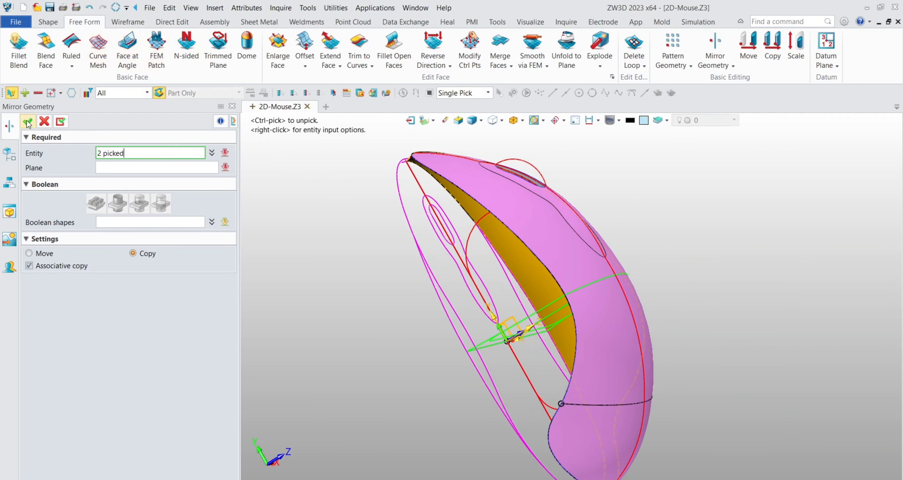
left_click(184, 166)
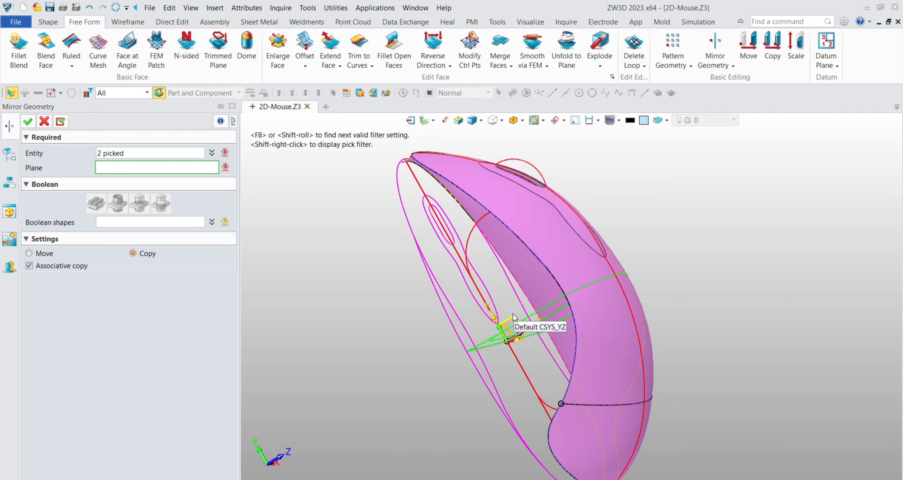
left_click(514, 321)
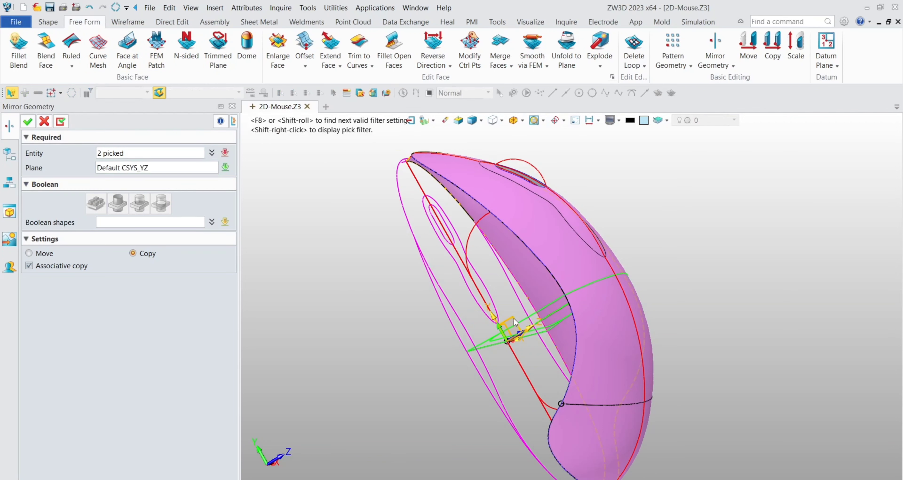
left_click(30, 121)
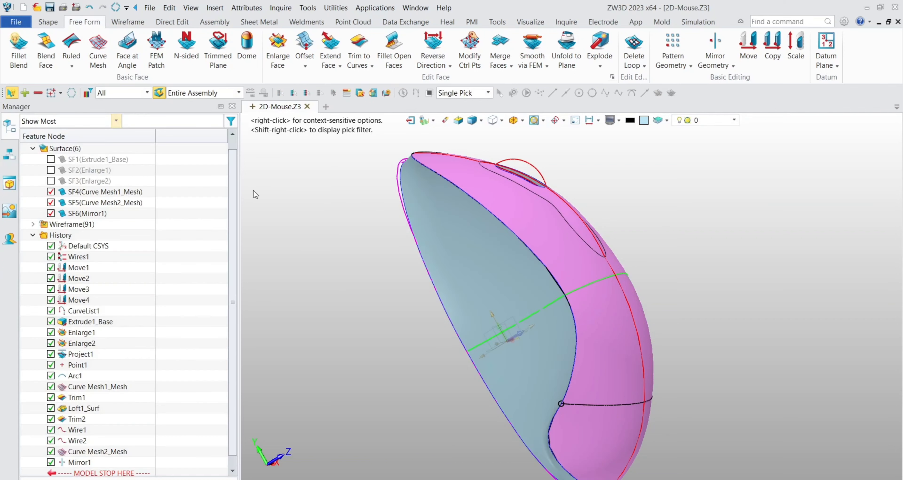
Blank all wireframe entities and the CurveList1 feature so only the surfaces remain displayed
left_click(512, 121)
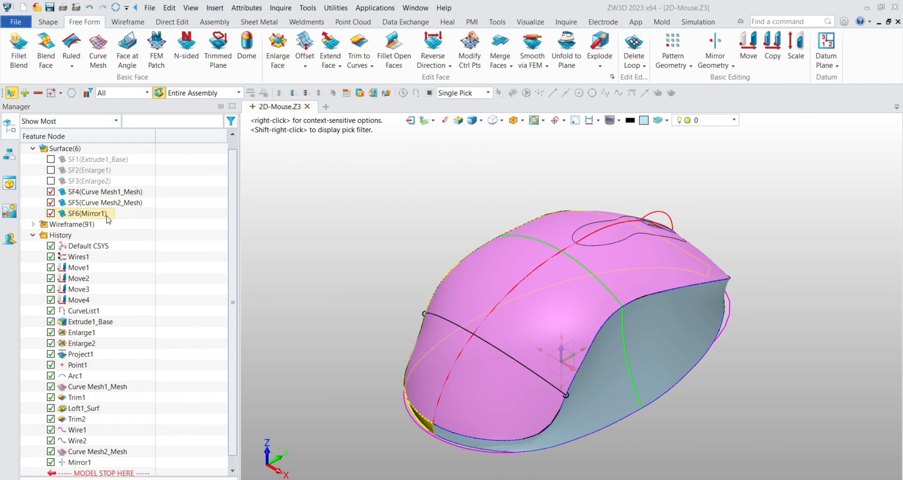
right_click(80, 227)
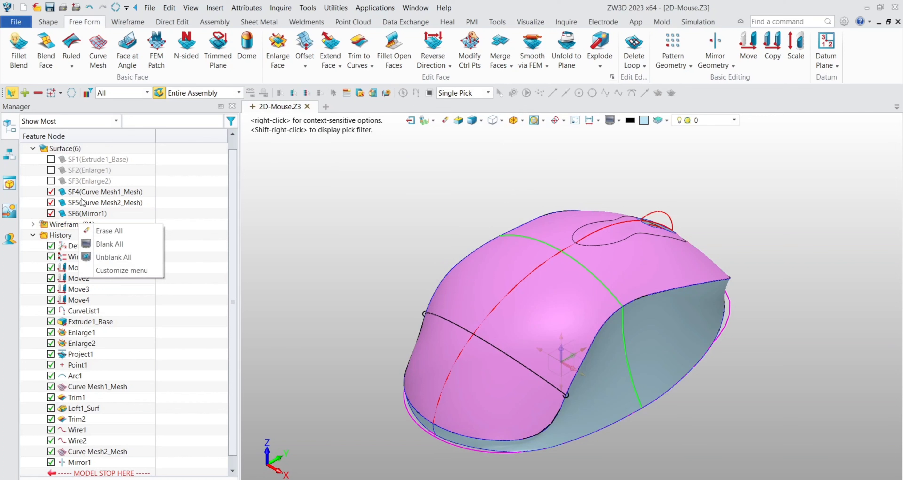
left_click(113, 242)
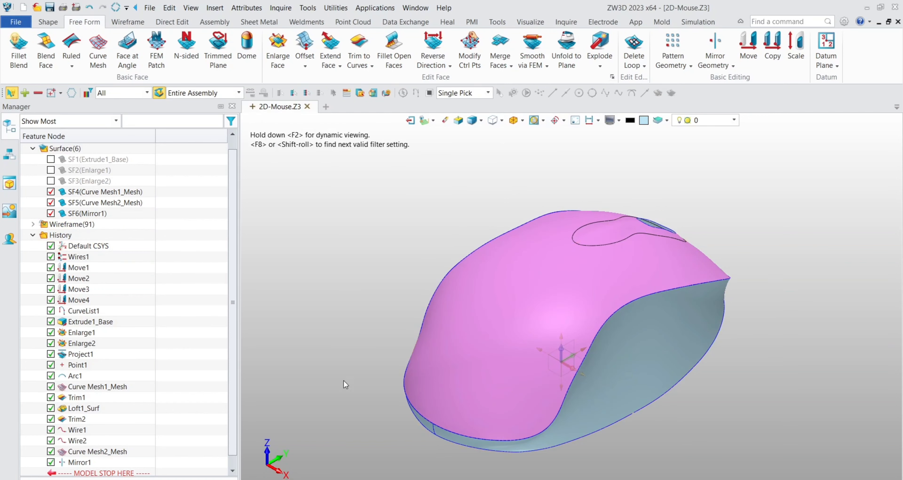
right_click_drag(427, 449, 358, 325)
right_click(101, 312)
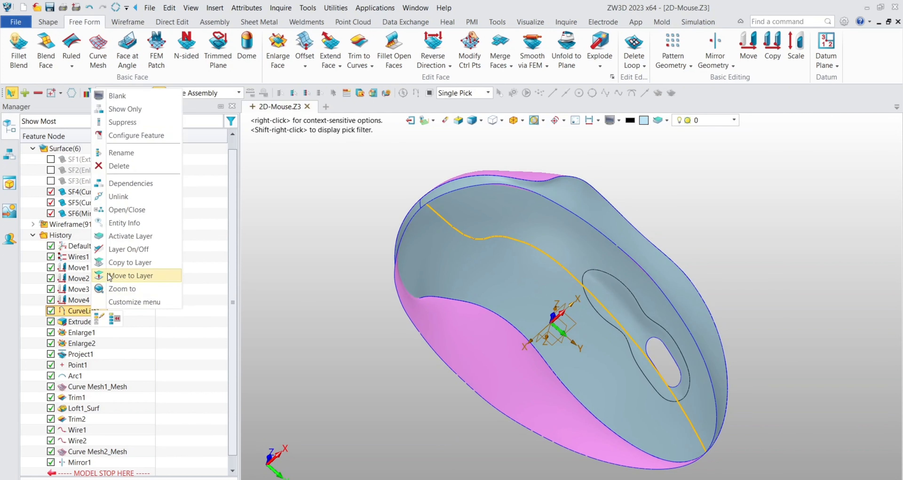
left_click(120, 97)
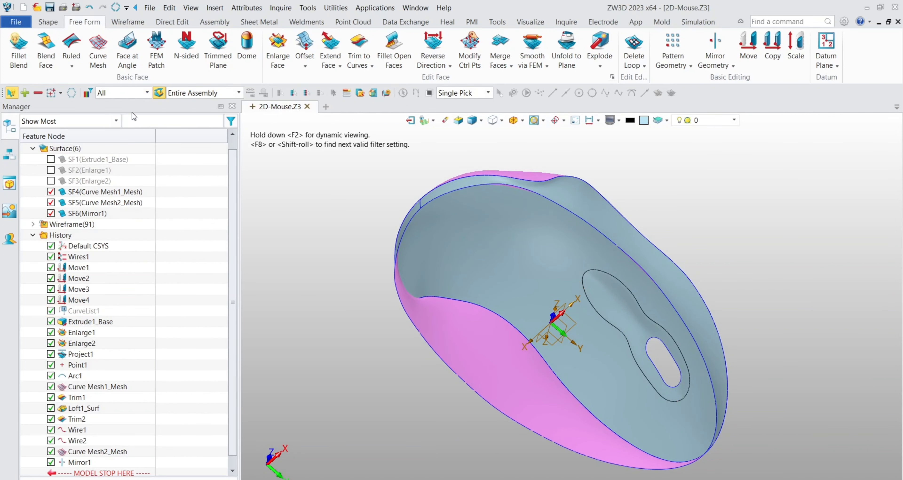
Close the underside with a Ruled face between the bottom edges of the two side surfaces
left_click(72, 43)
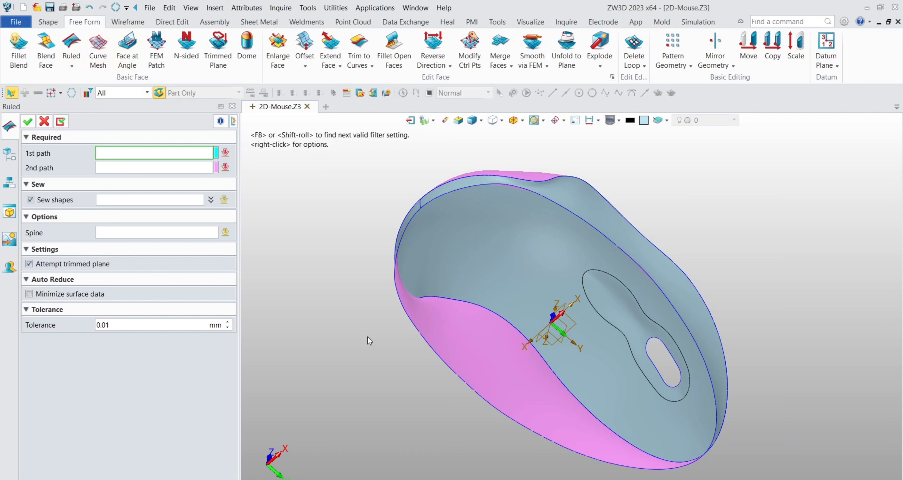
left_click(434, 352)
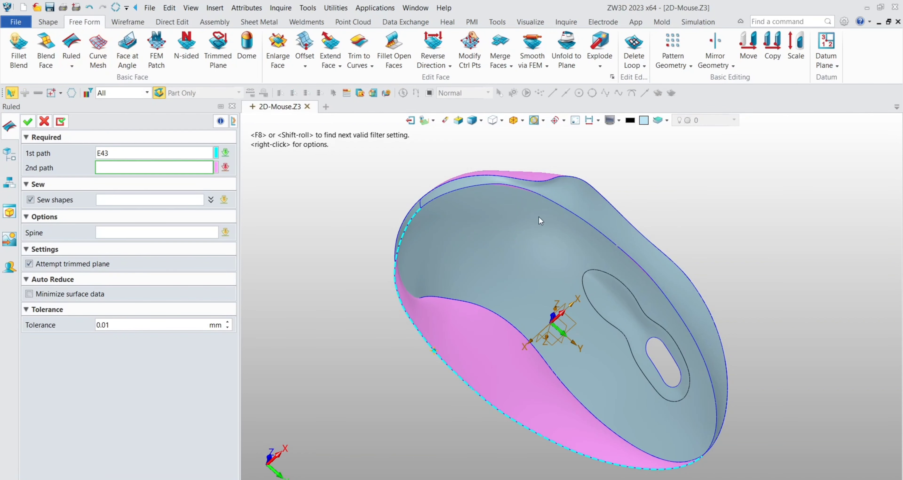
left_click(552, 203)
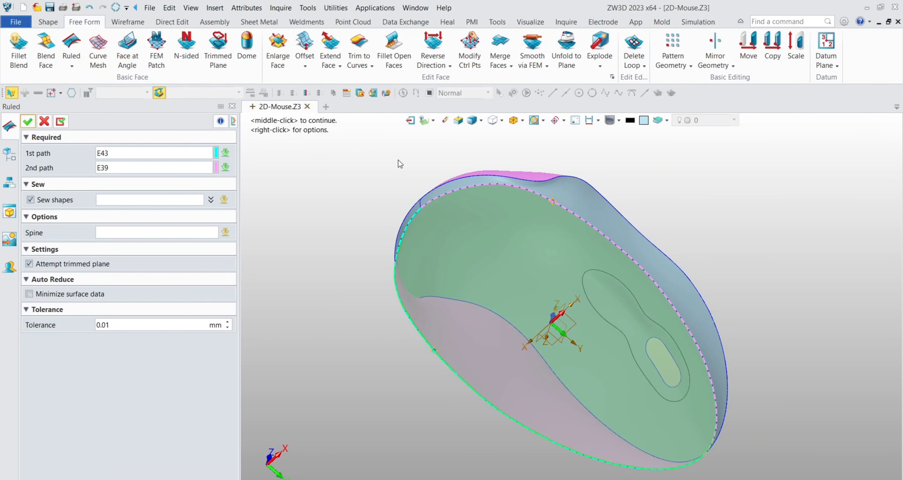
left_click(28, 122)
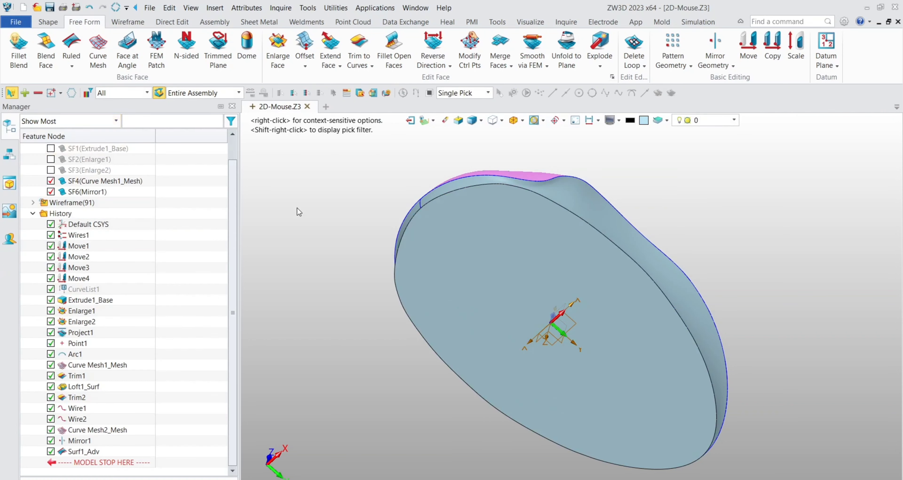
left_click(514, 120)
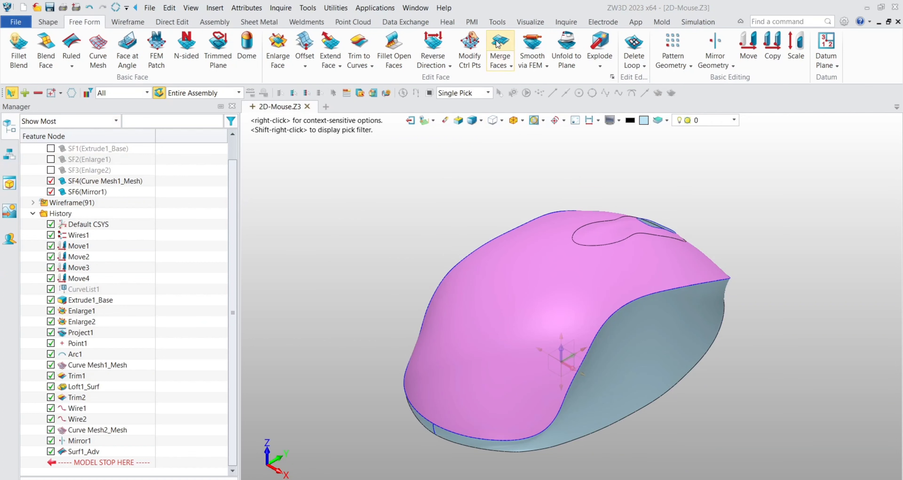
Merge the original side surface and its mirrored copy into one face, keeping the default merge settings
left_click(494, 69)
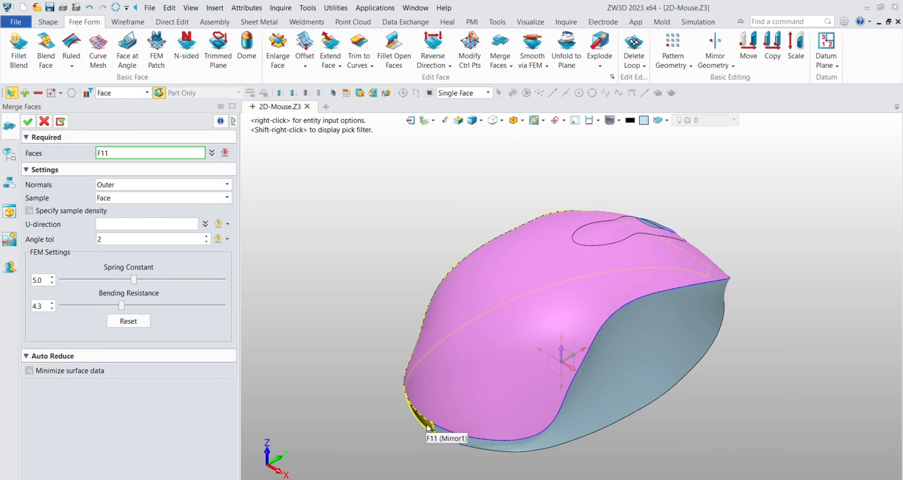
left_click(428, 435)
left_click(445, 435)
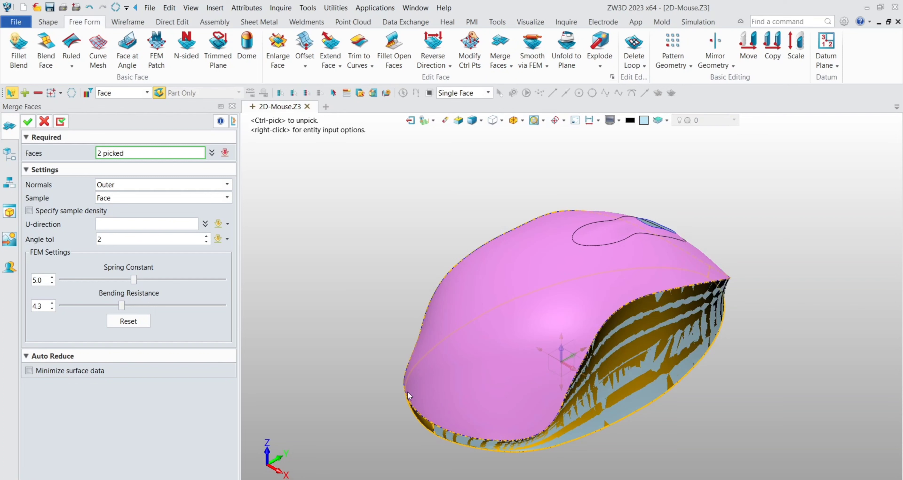
left_click(27, 122)
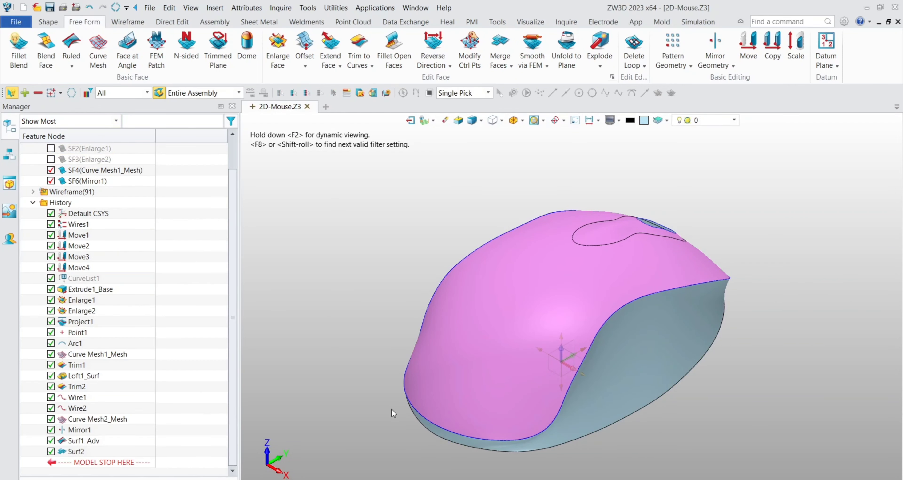
left_click(465, 429)
Sew all open shapes of the mouse together with a 0.01 mm tolerance, continuing despite unmatched edges
left_click(451, 23)
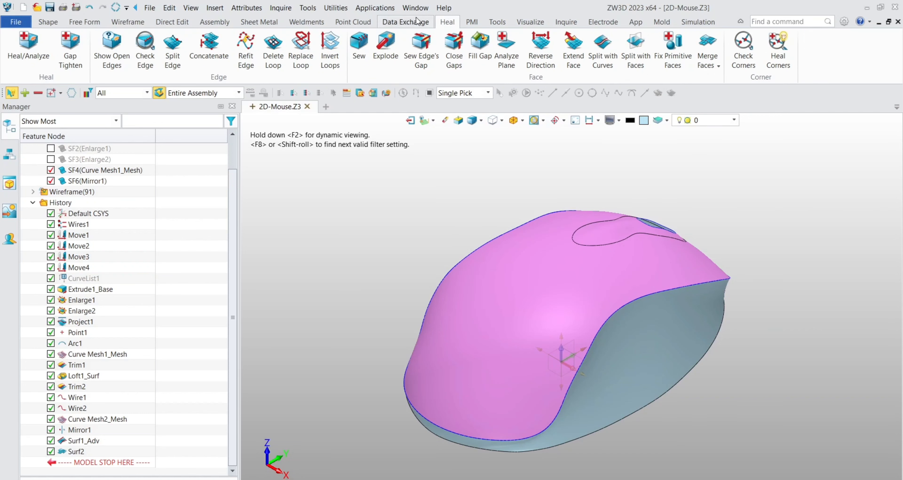
left_click(358, 49)
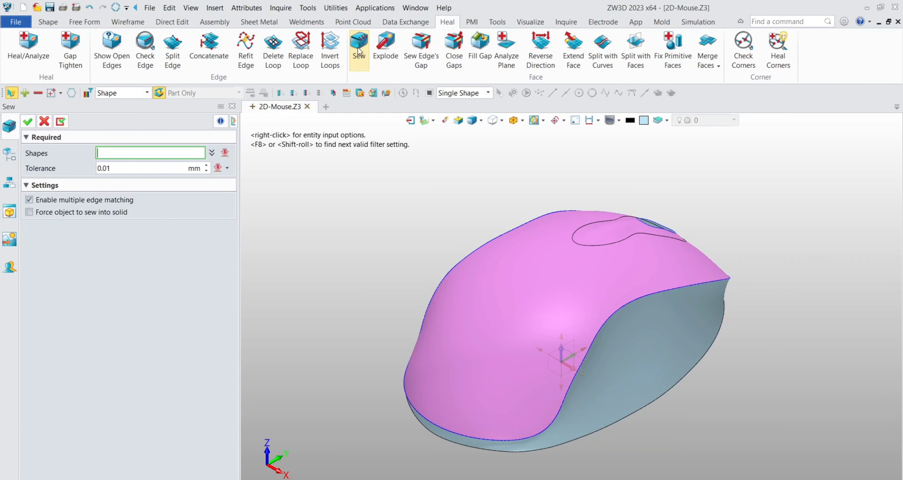
right_click(364, 178)
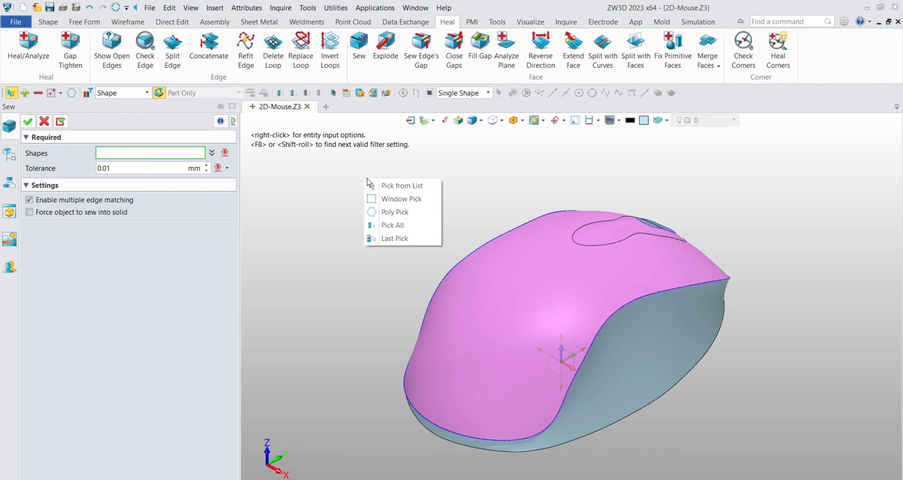
left_click(397, 225)
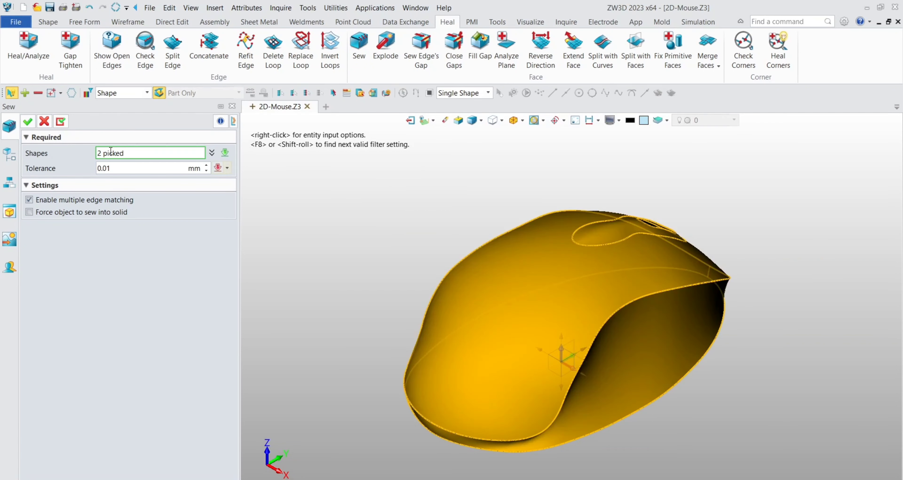
left_click(29, 122)
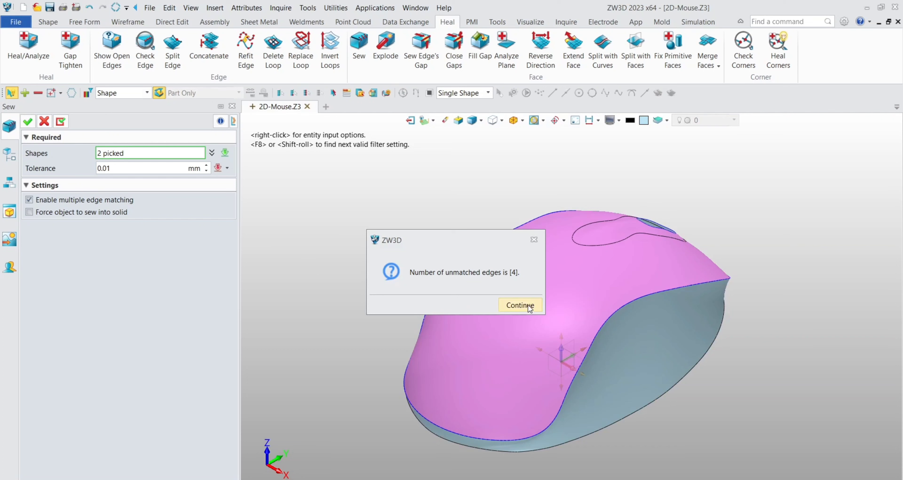
left_click(520, 305)
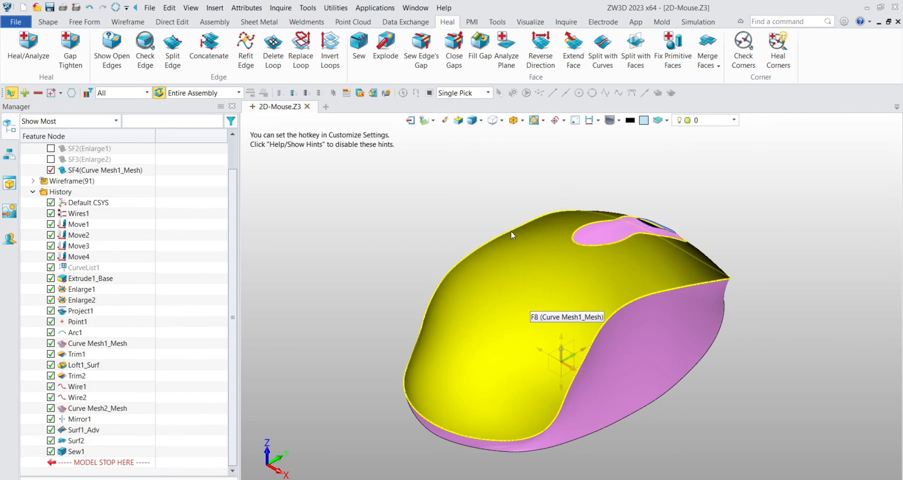
Fillet the edges between the mouse's top surface and its side face with a 5 mm radius
left_click(51, 23)
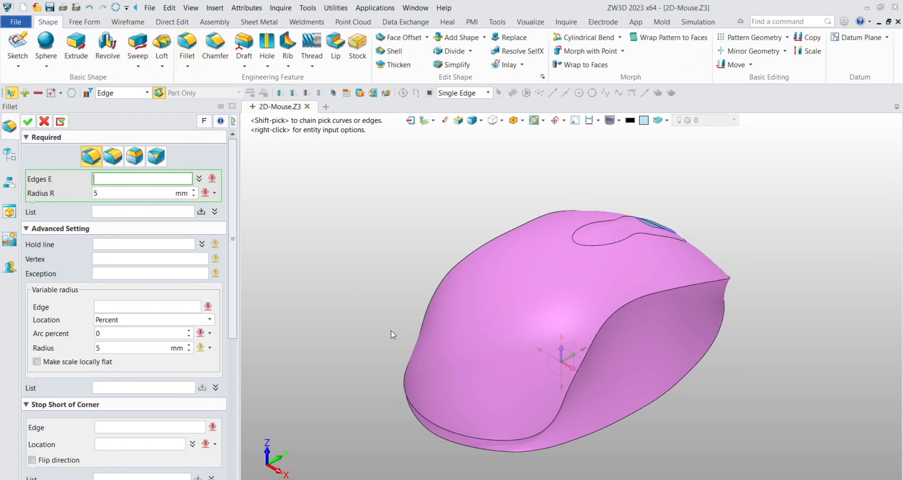
left_click(621, 305)
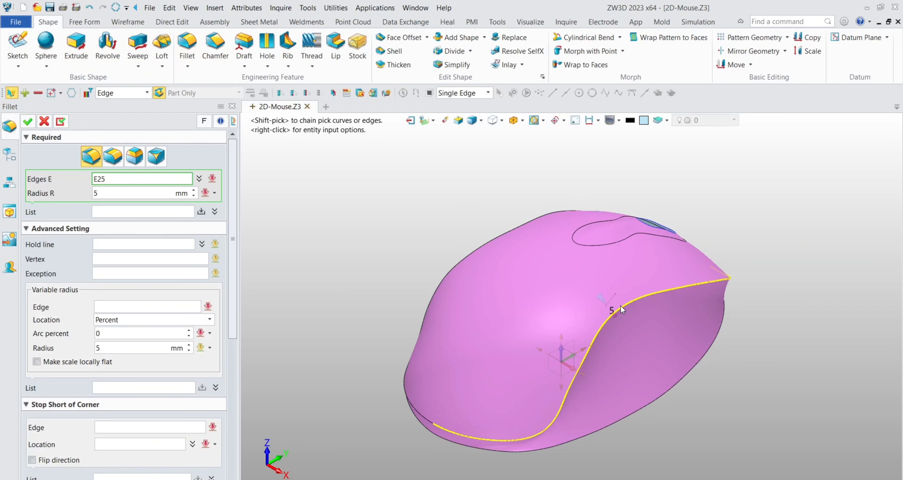
left_click(412, 407)
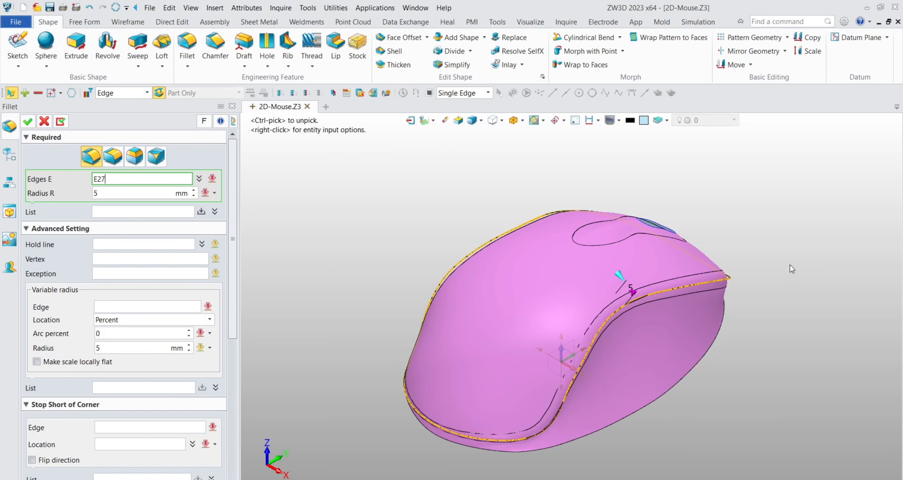
right_click_drag(790, 265, 596, 221)
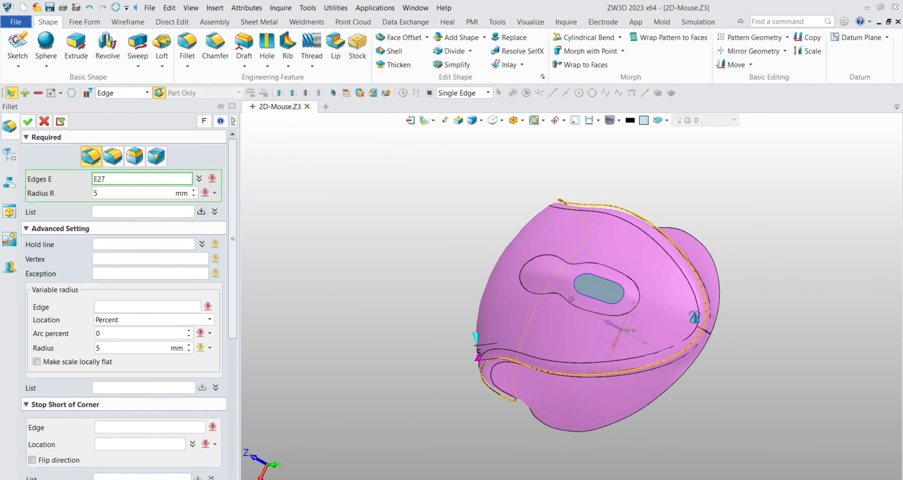
left_click(27, 121)
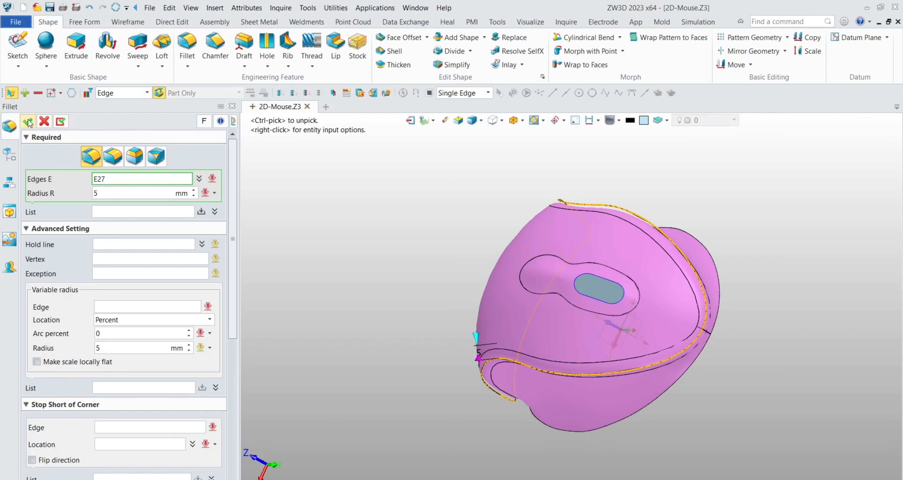
left_click(514, 120)
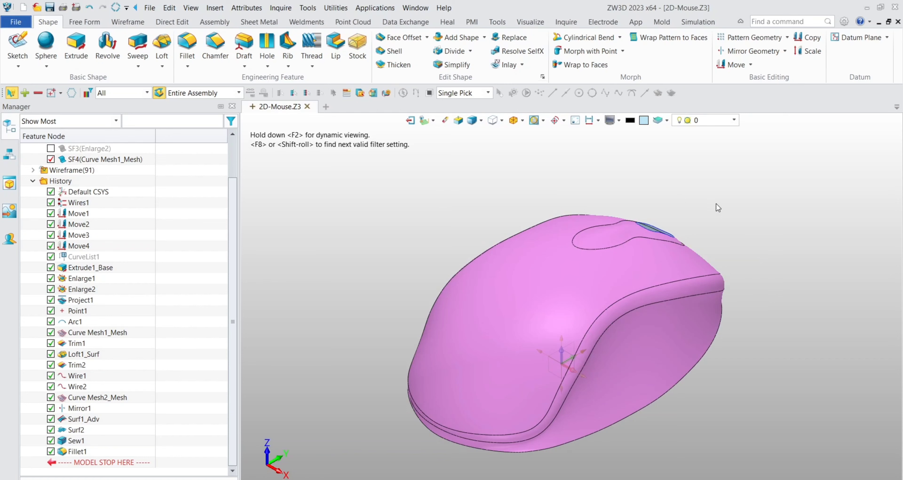
middle_click_drag(650, 218, 290, 322)
left_click(513, 121)
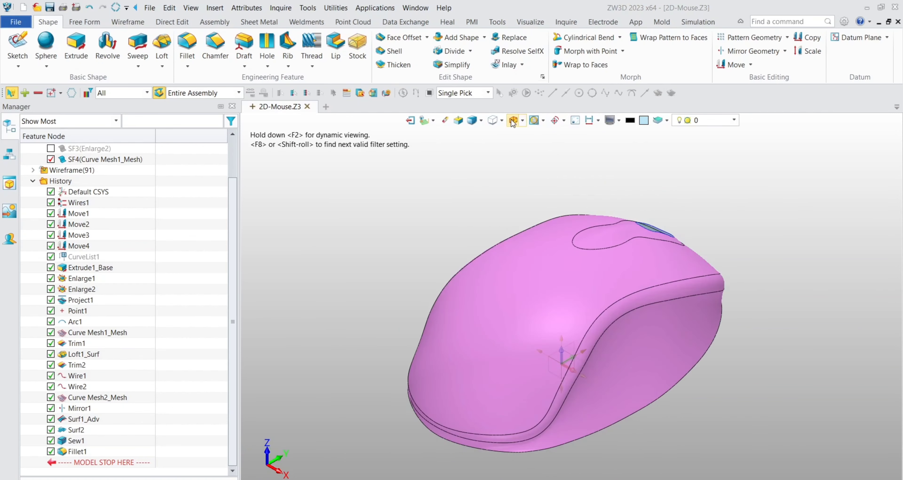